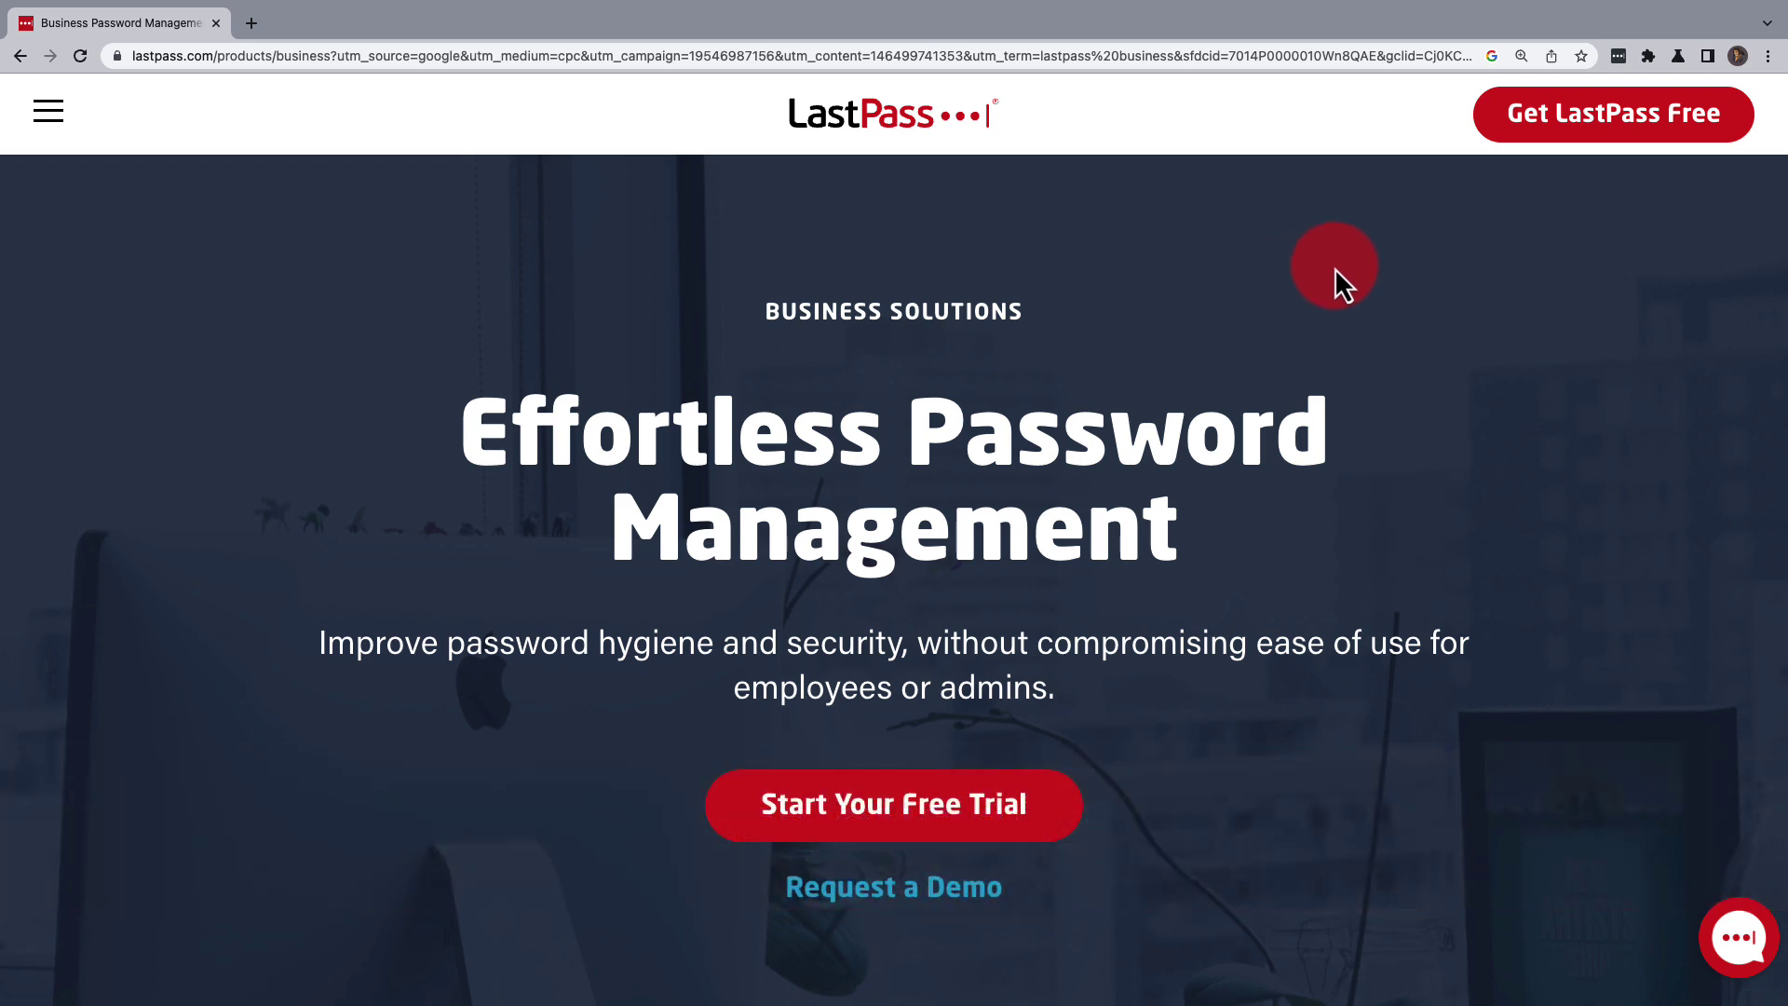
# Step: Log into the LastPass extension with the master password and authenticator passcode
pyautogui.click(1619, 57)
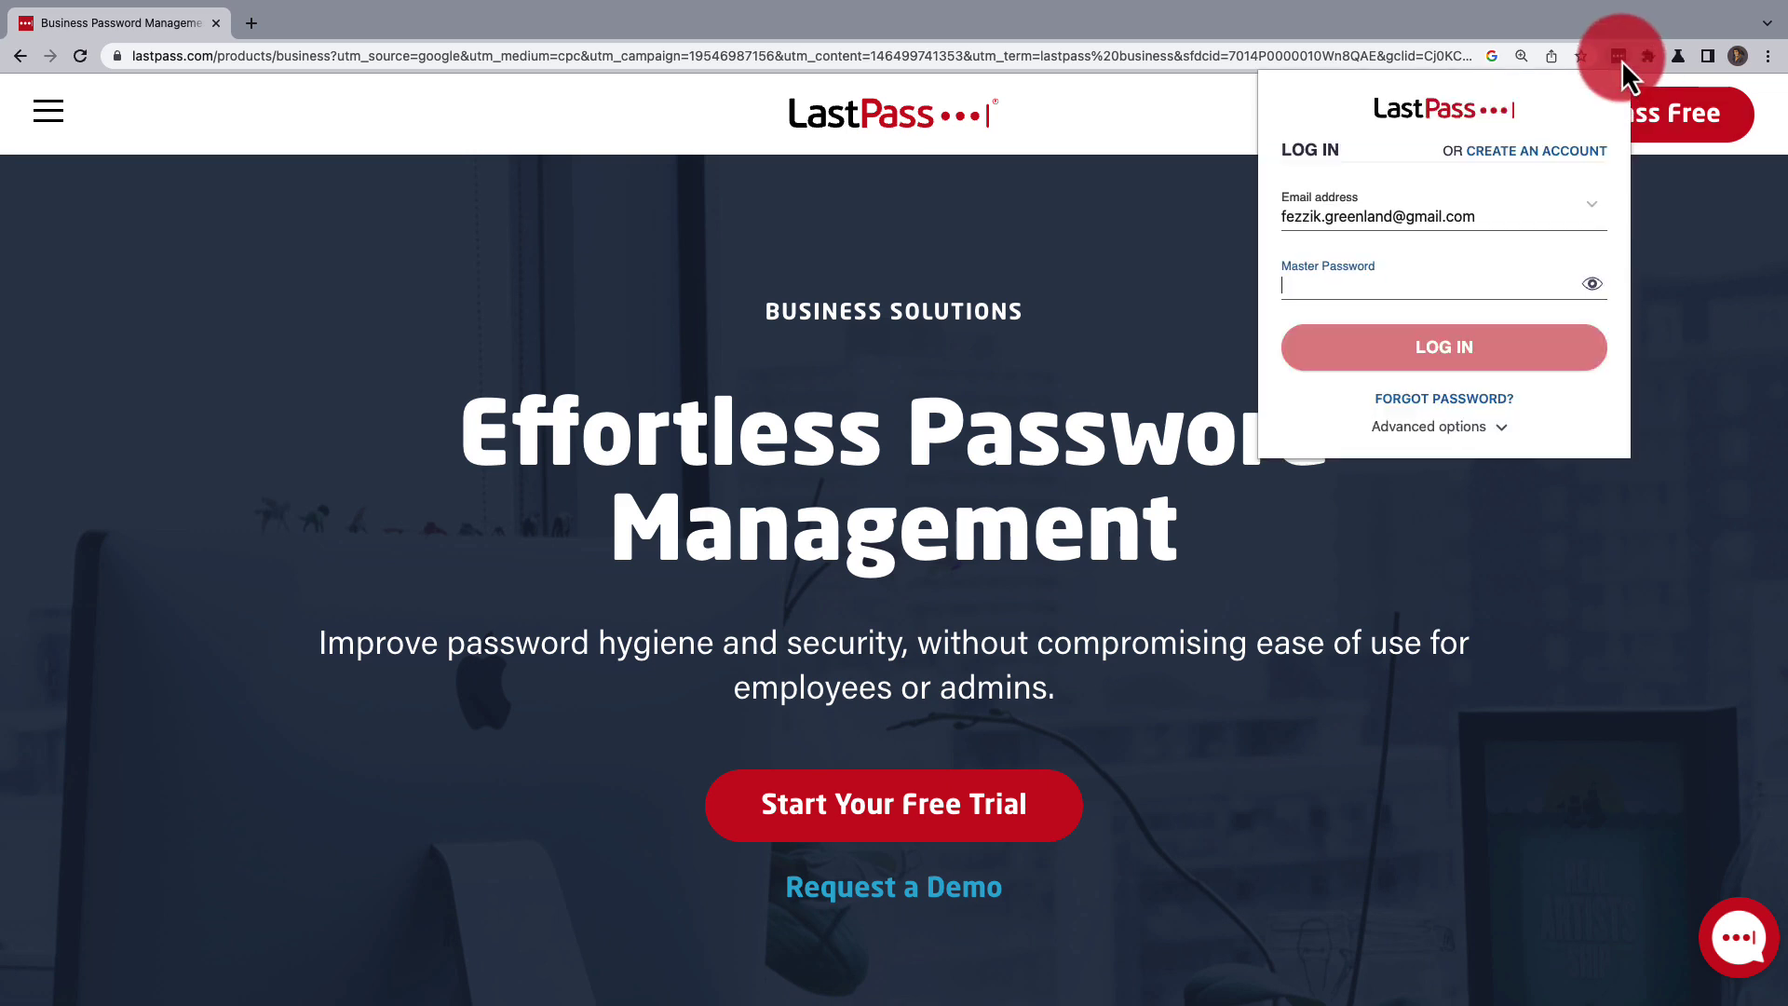
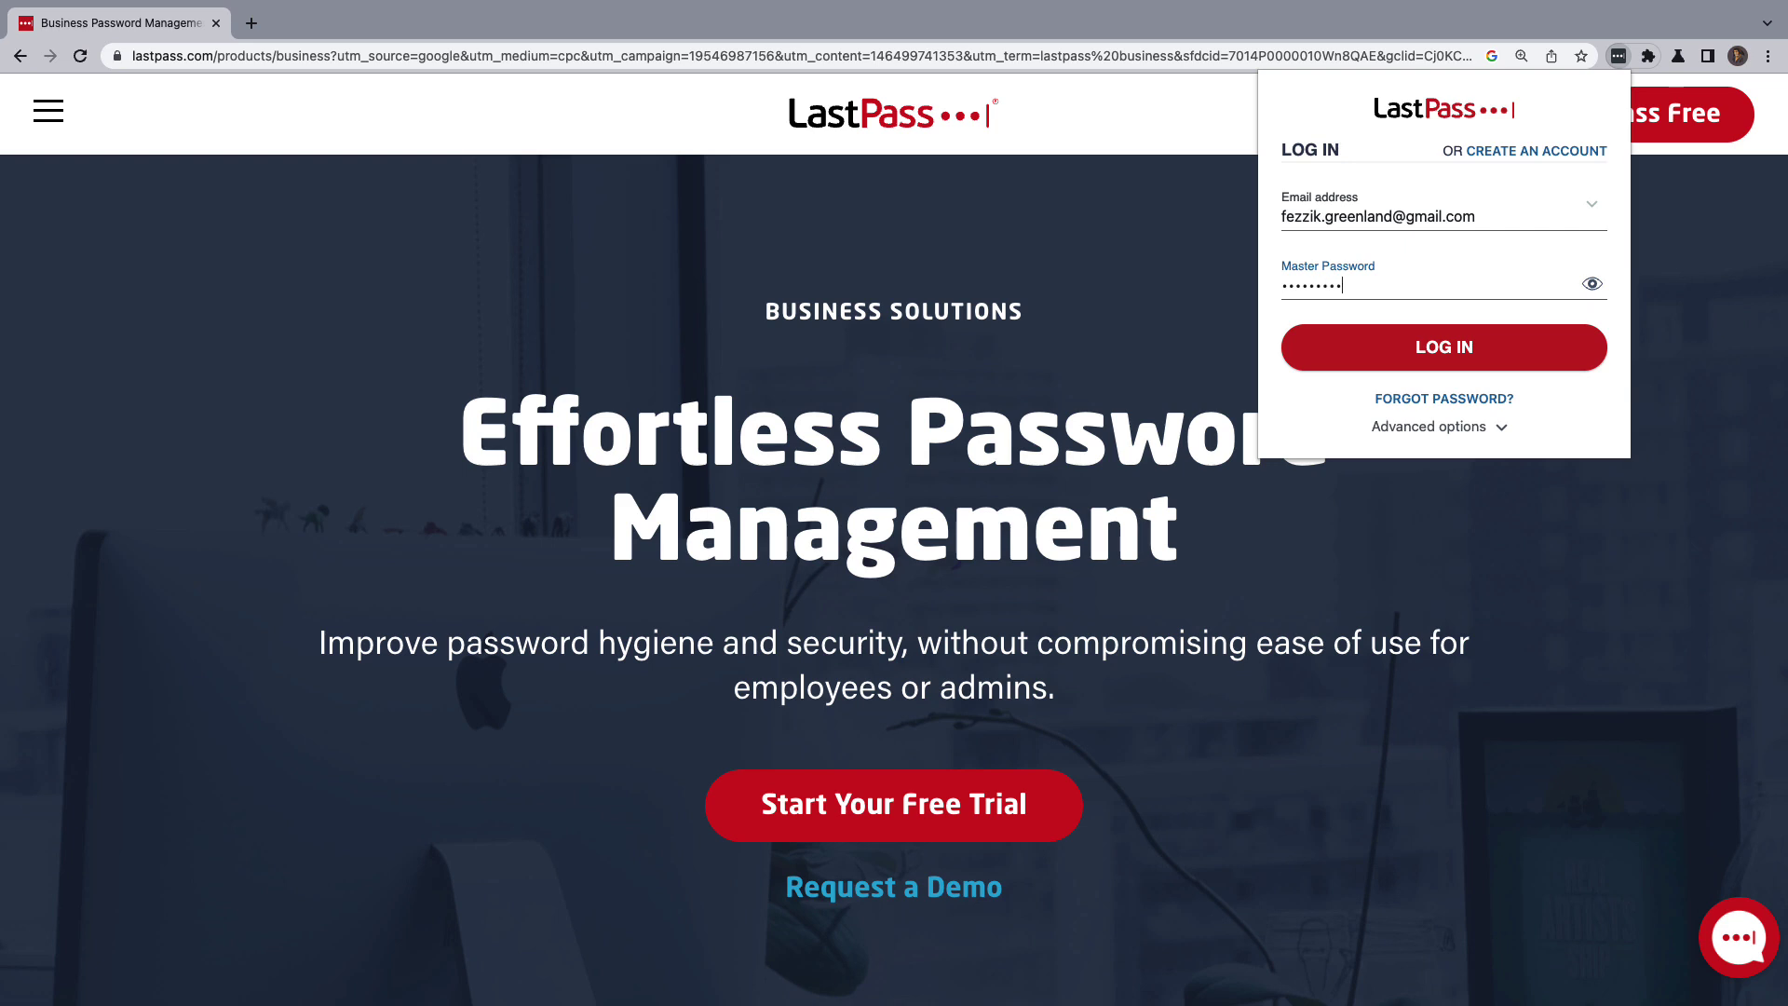
pyautogui.press('Return')
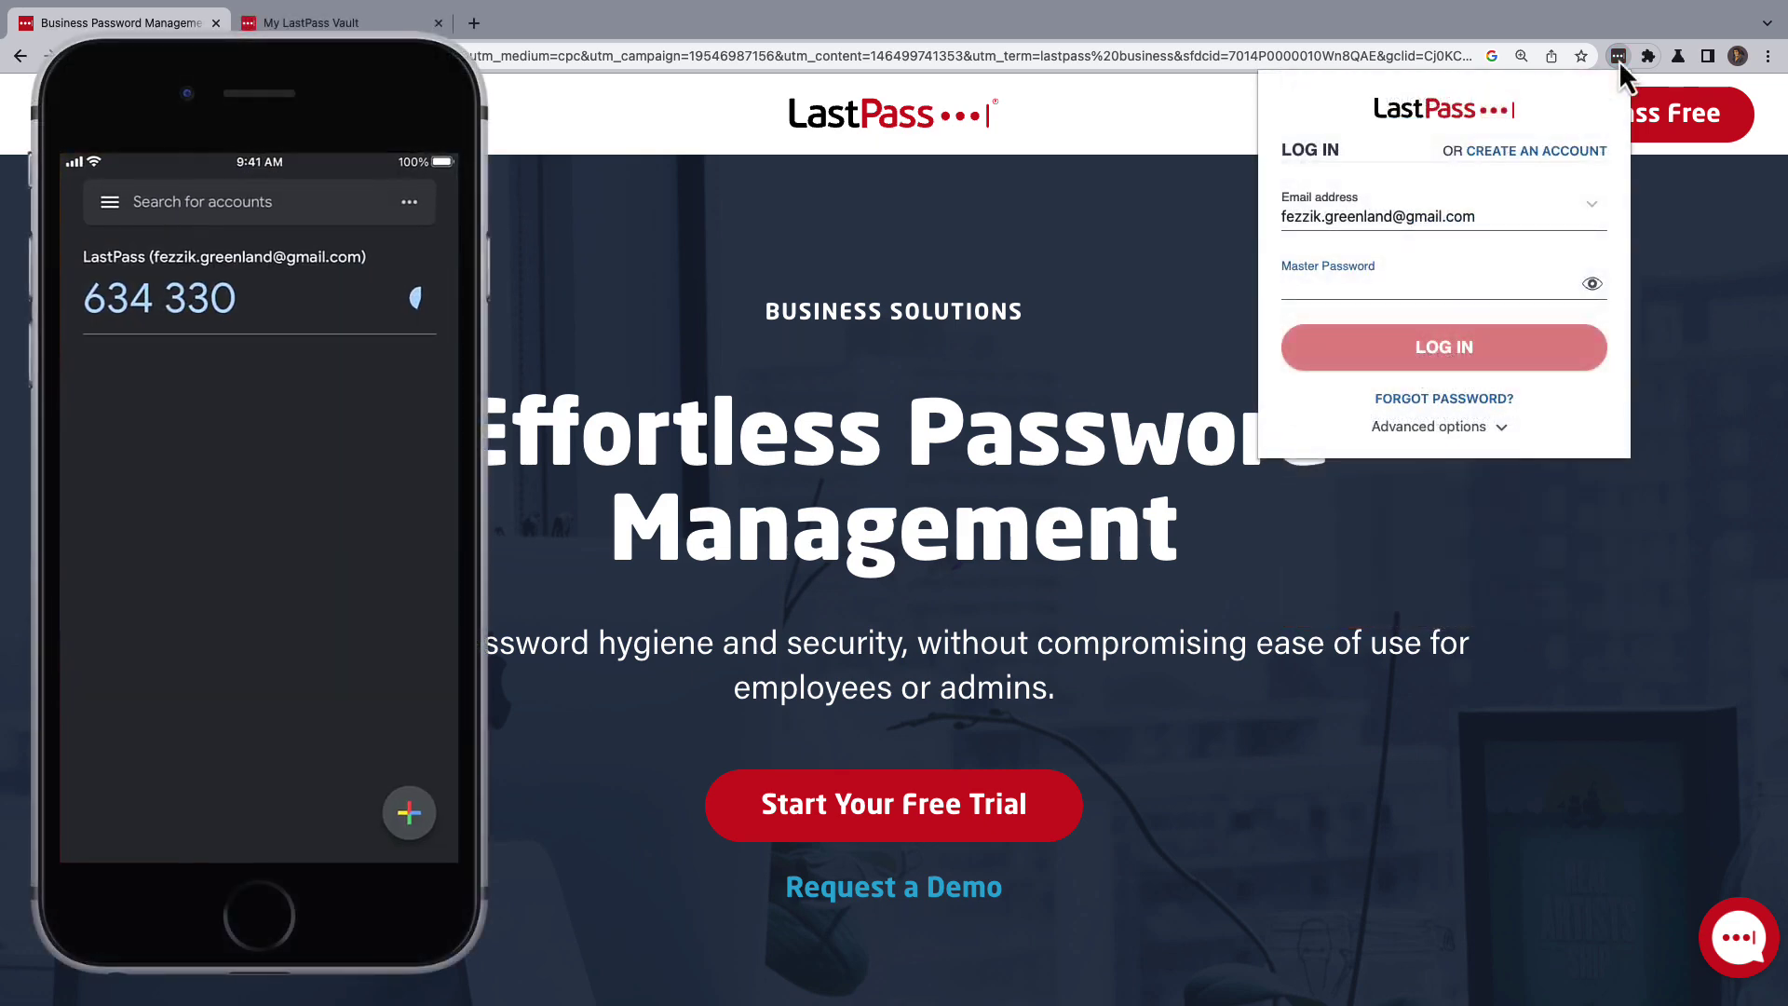
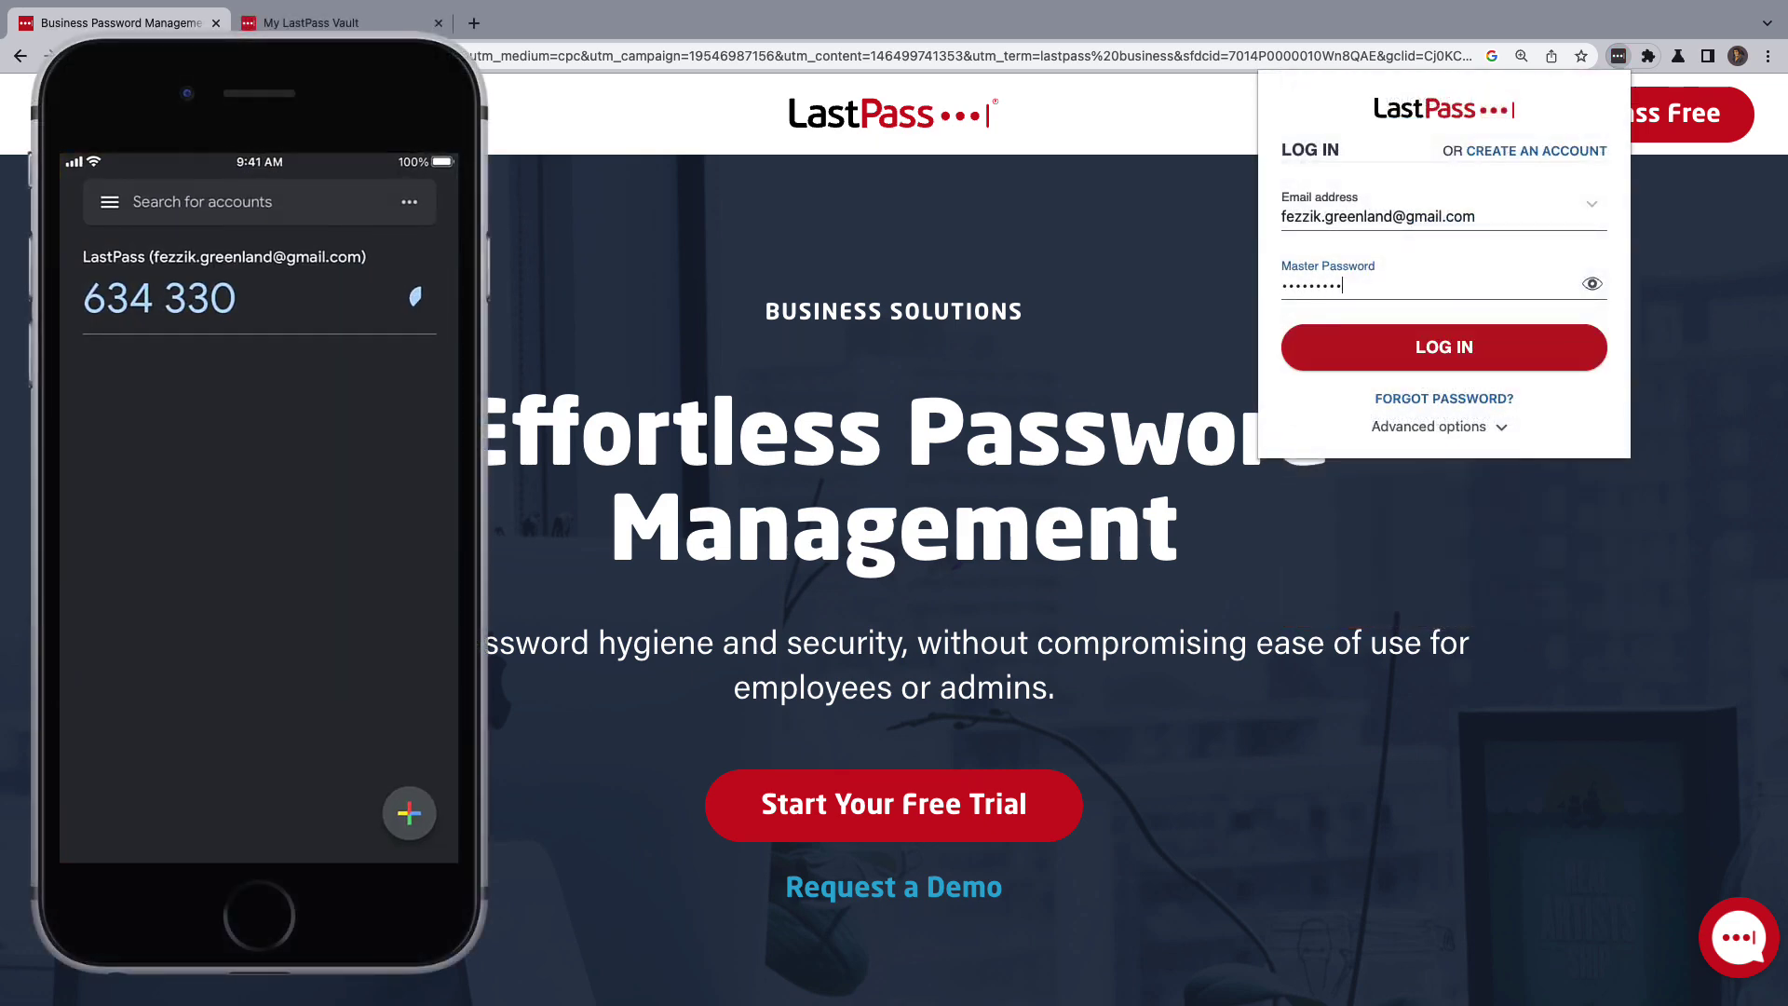
pyautogui.press('Return')
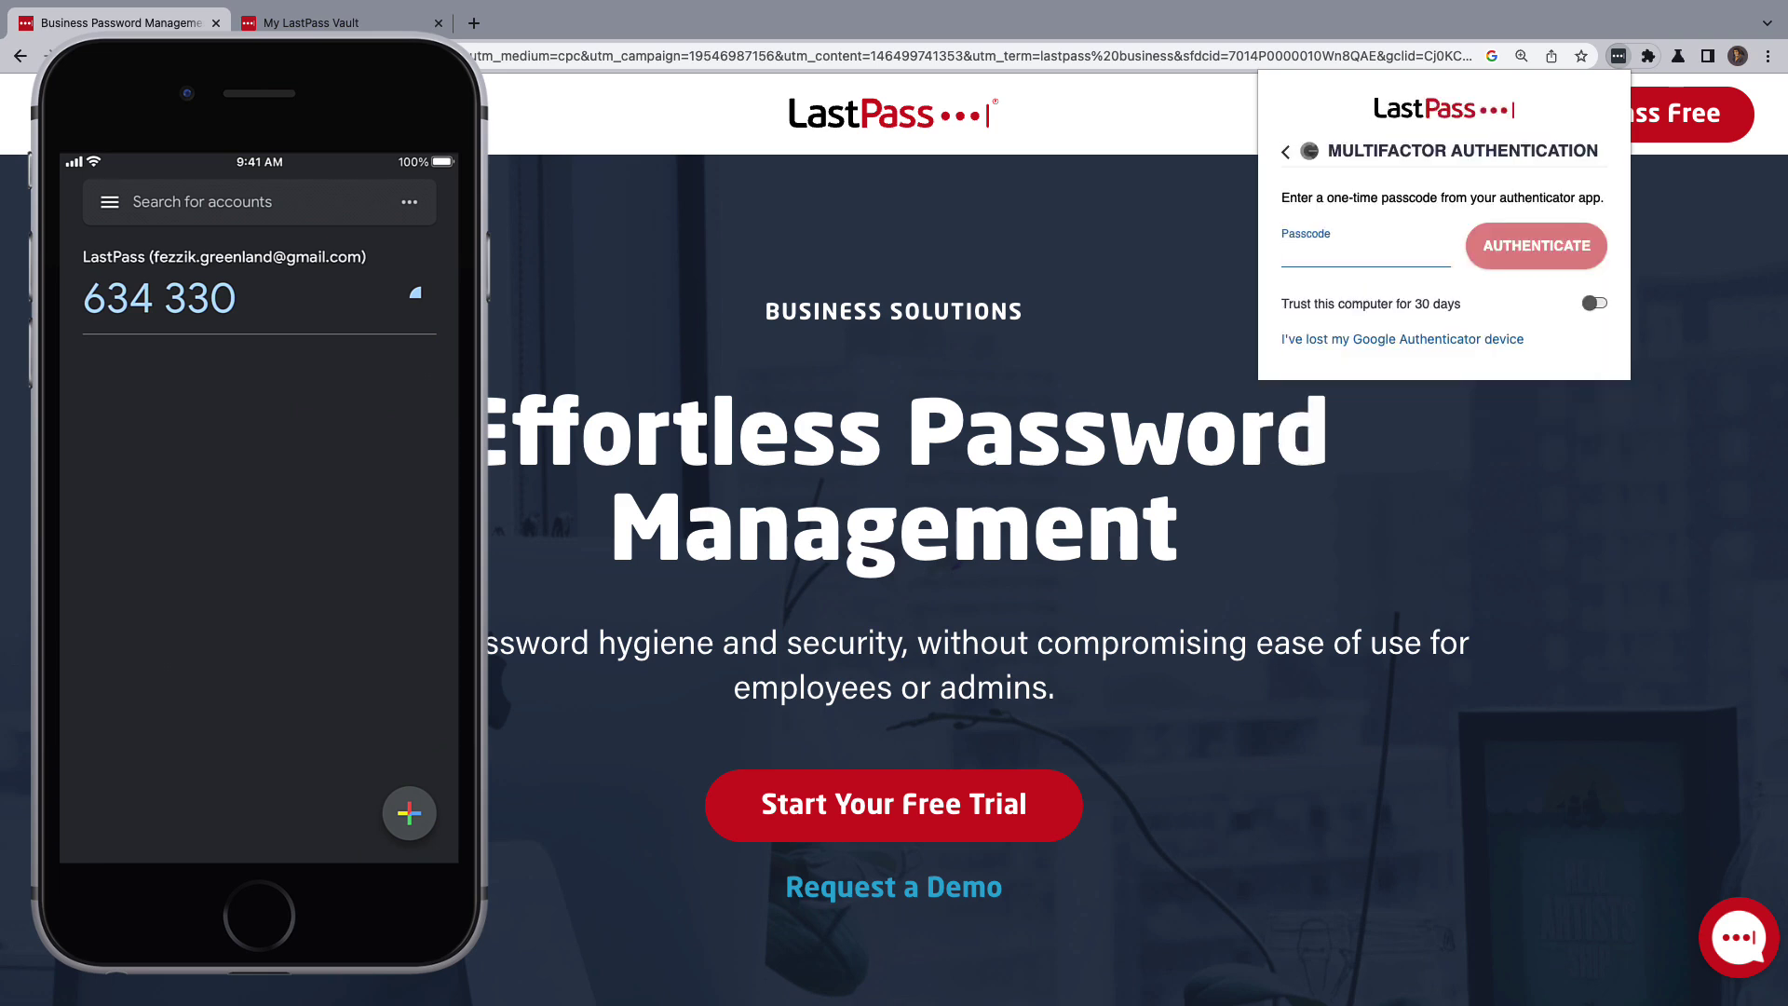
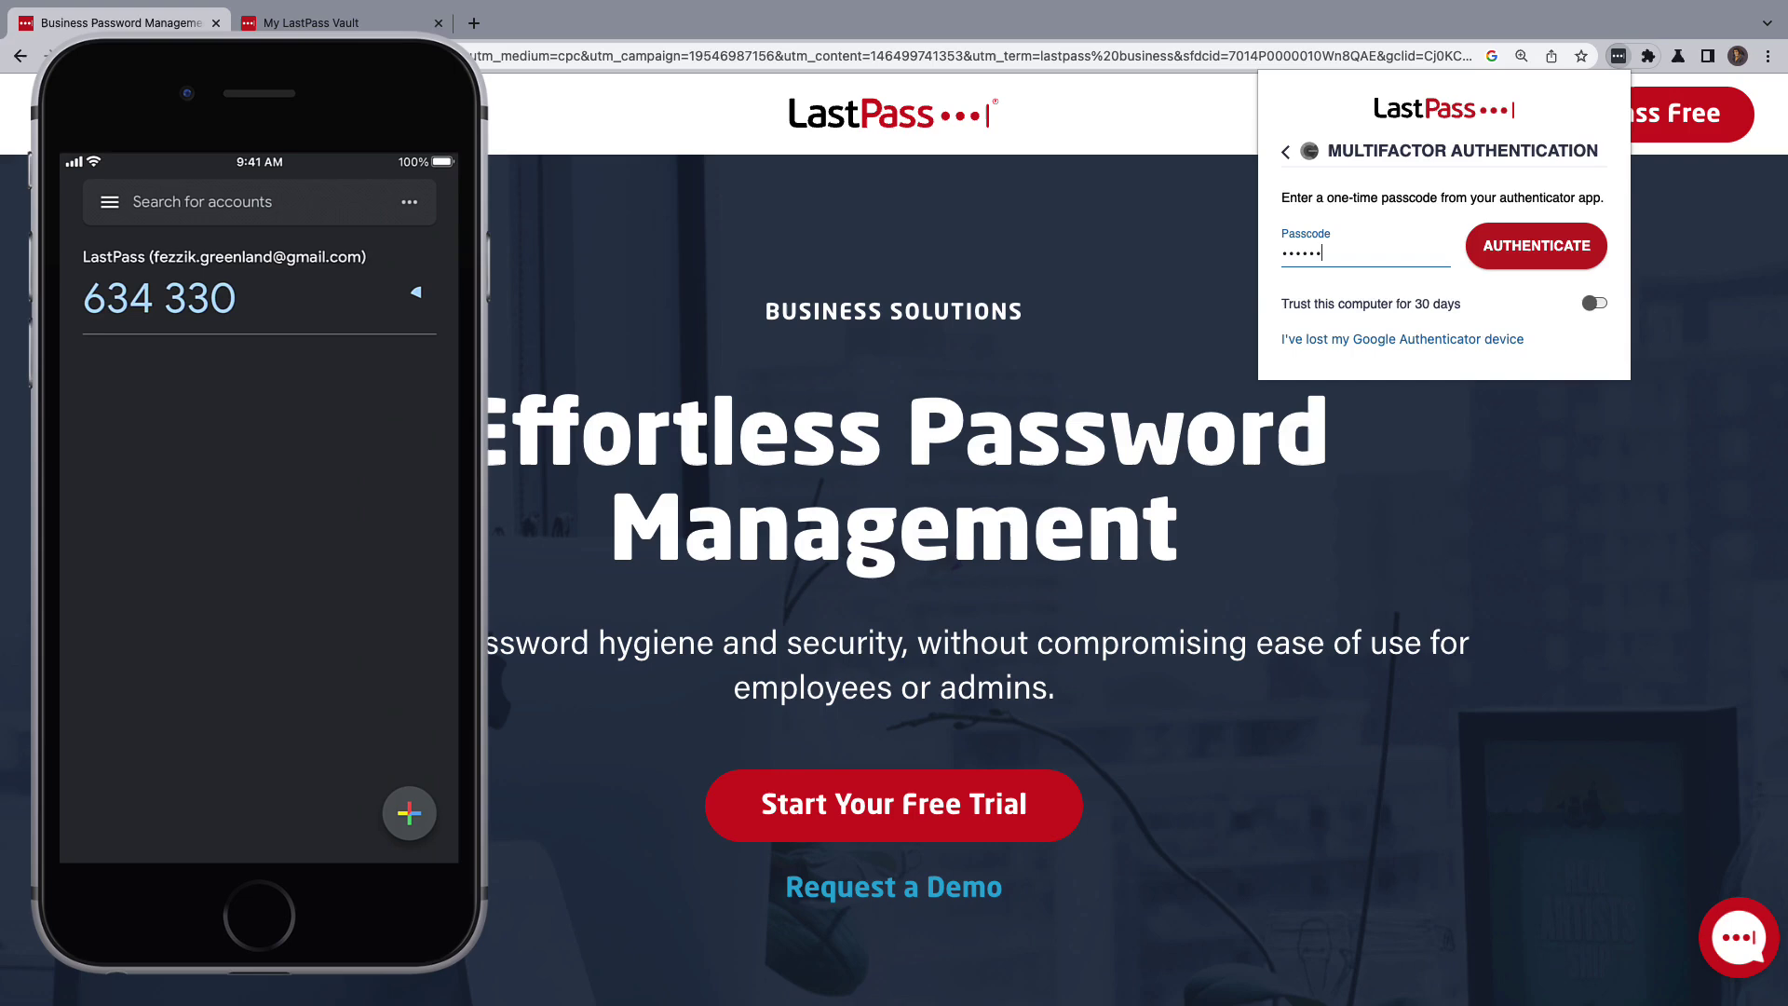
pyautogui.press('Return')
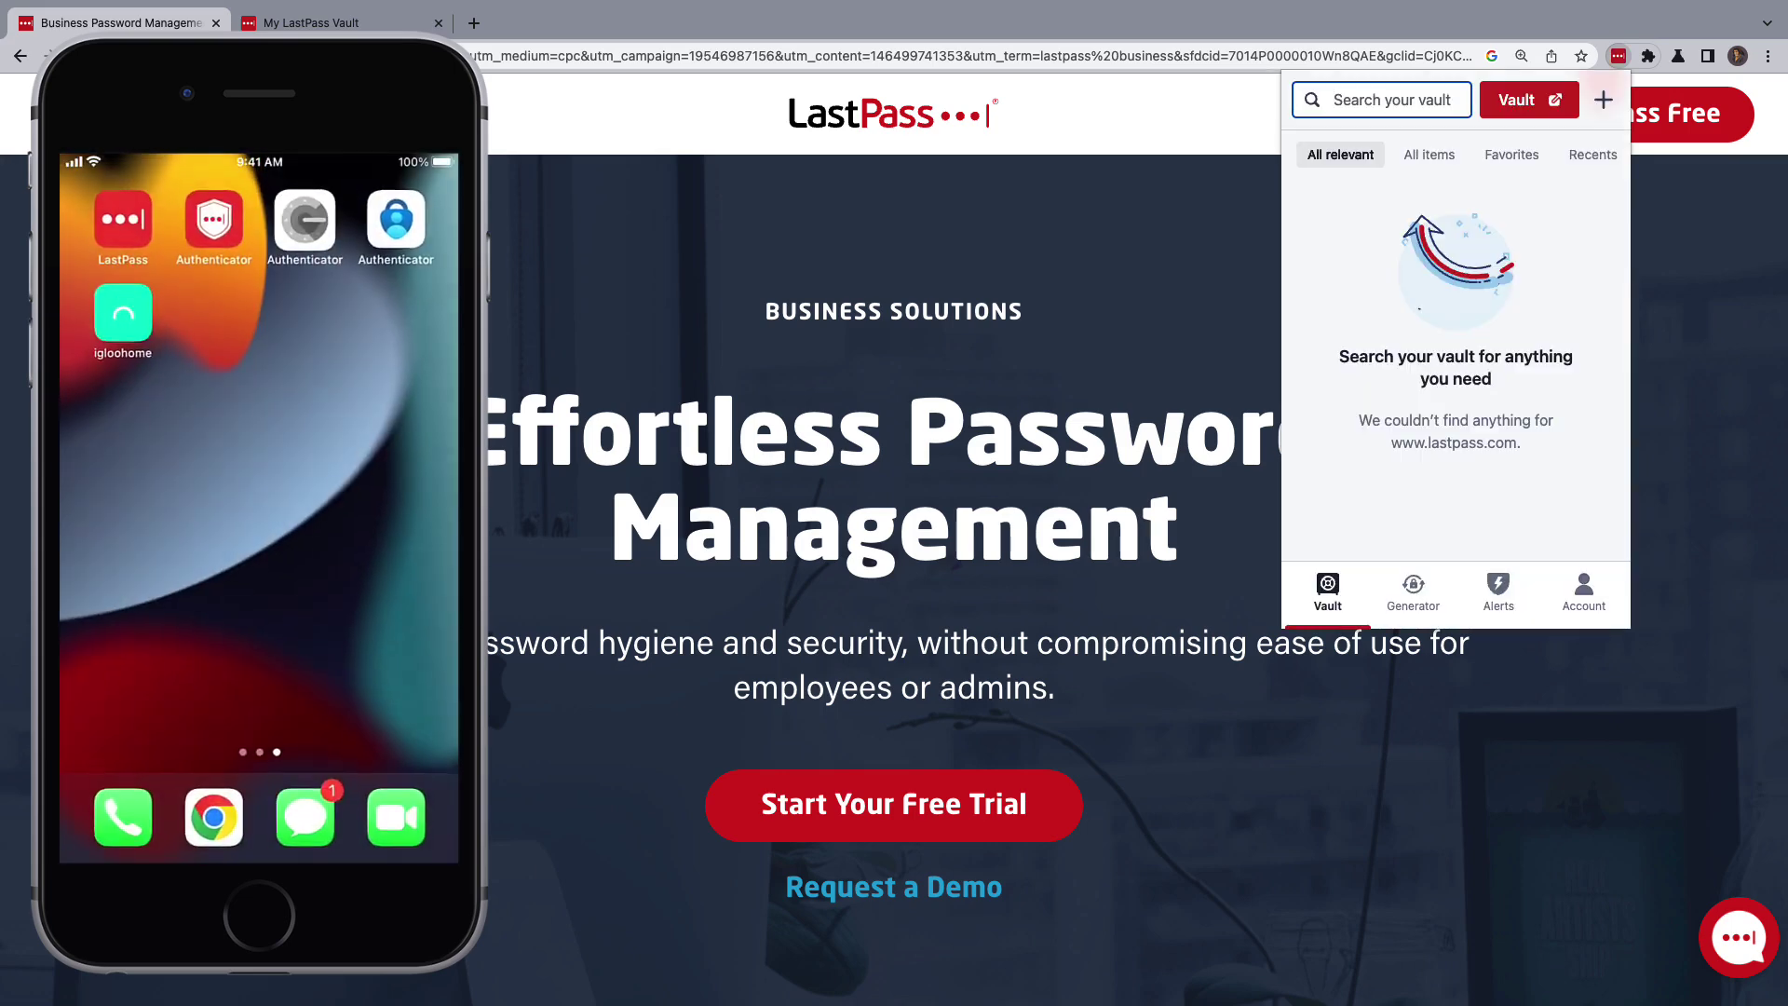
# Step: Open the web vault and approve the Authenticator push login to show all 12 items
pyautogui.click(1619, 73)
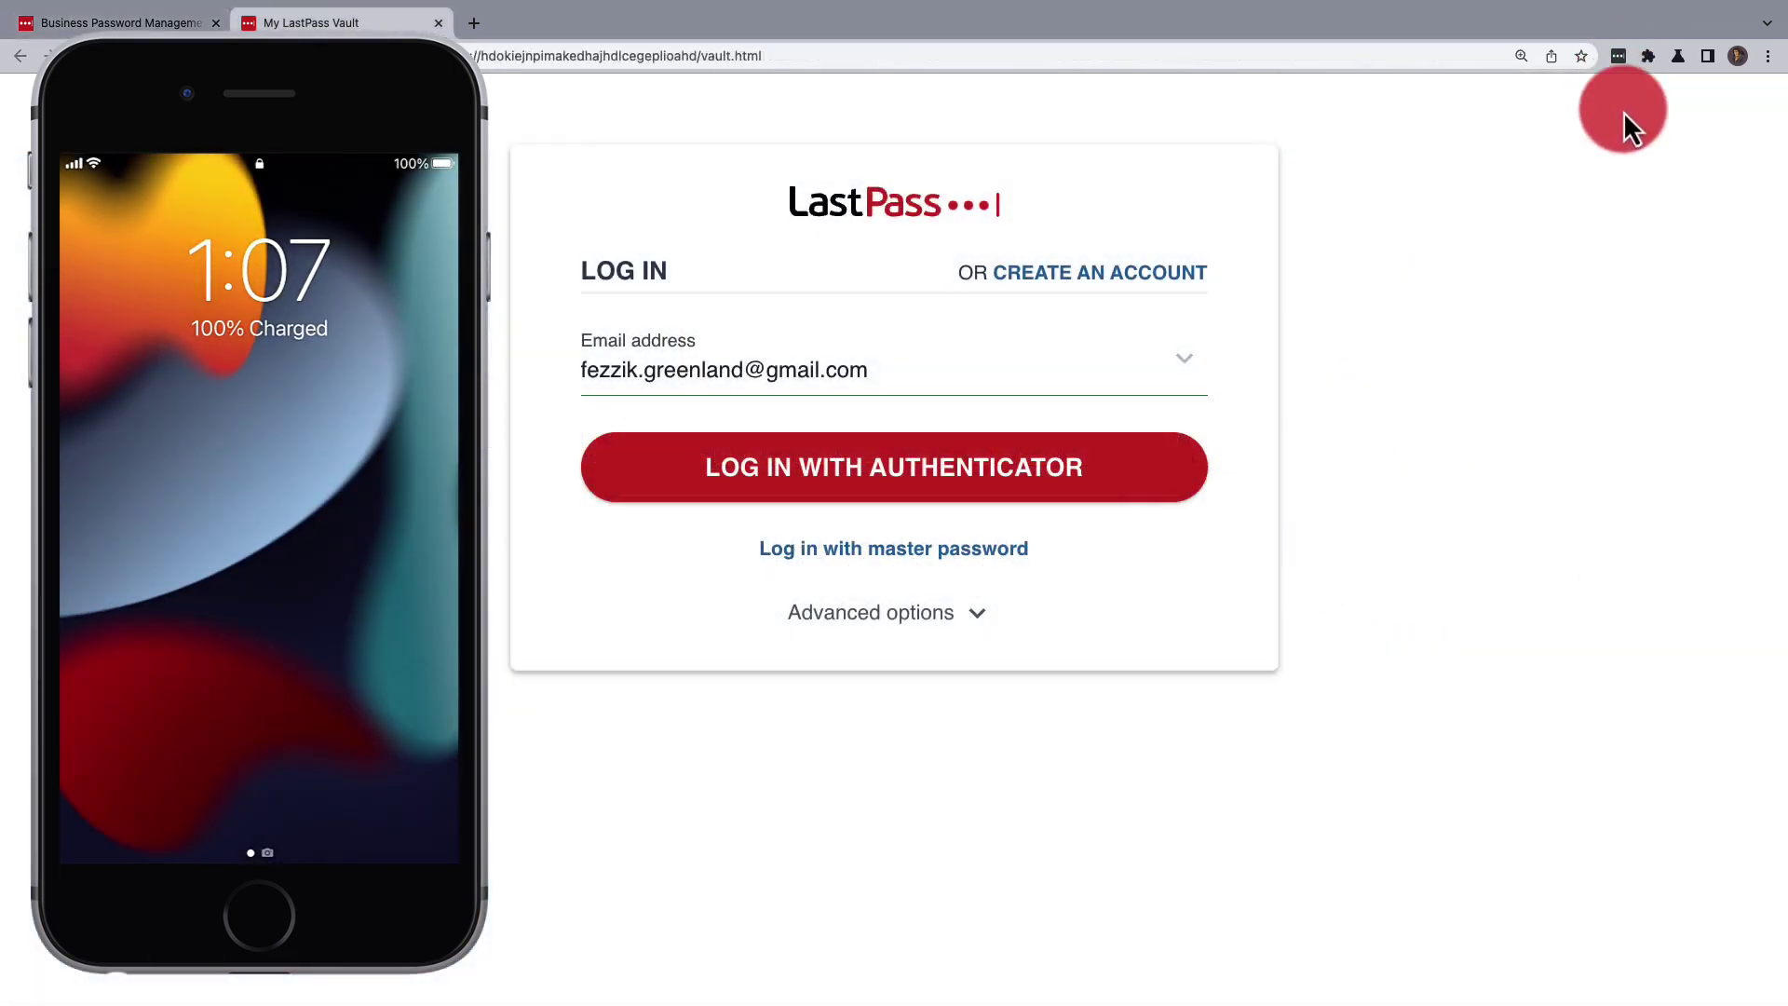
pyautogui.click(958, 464)
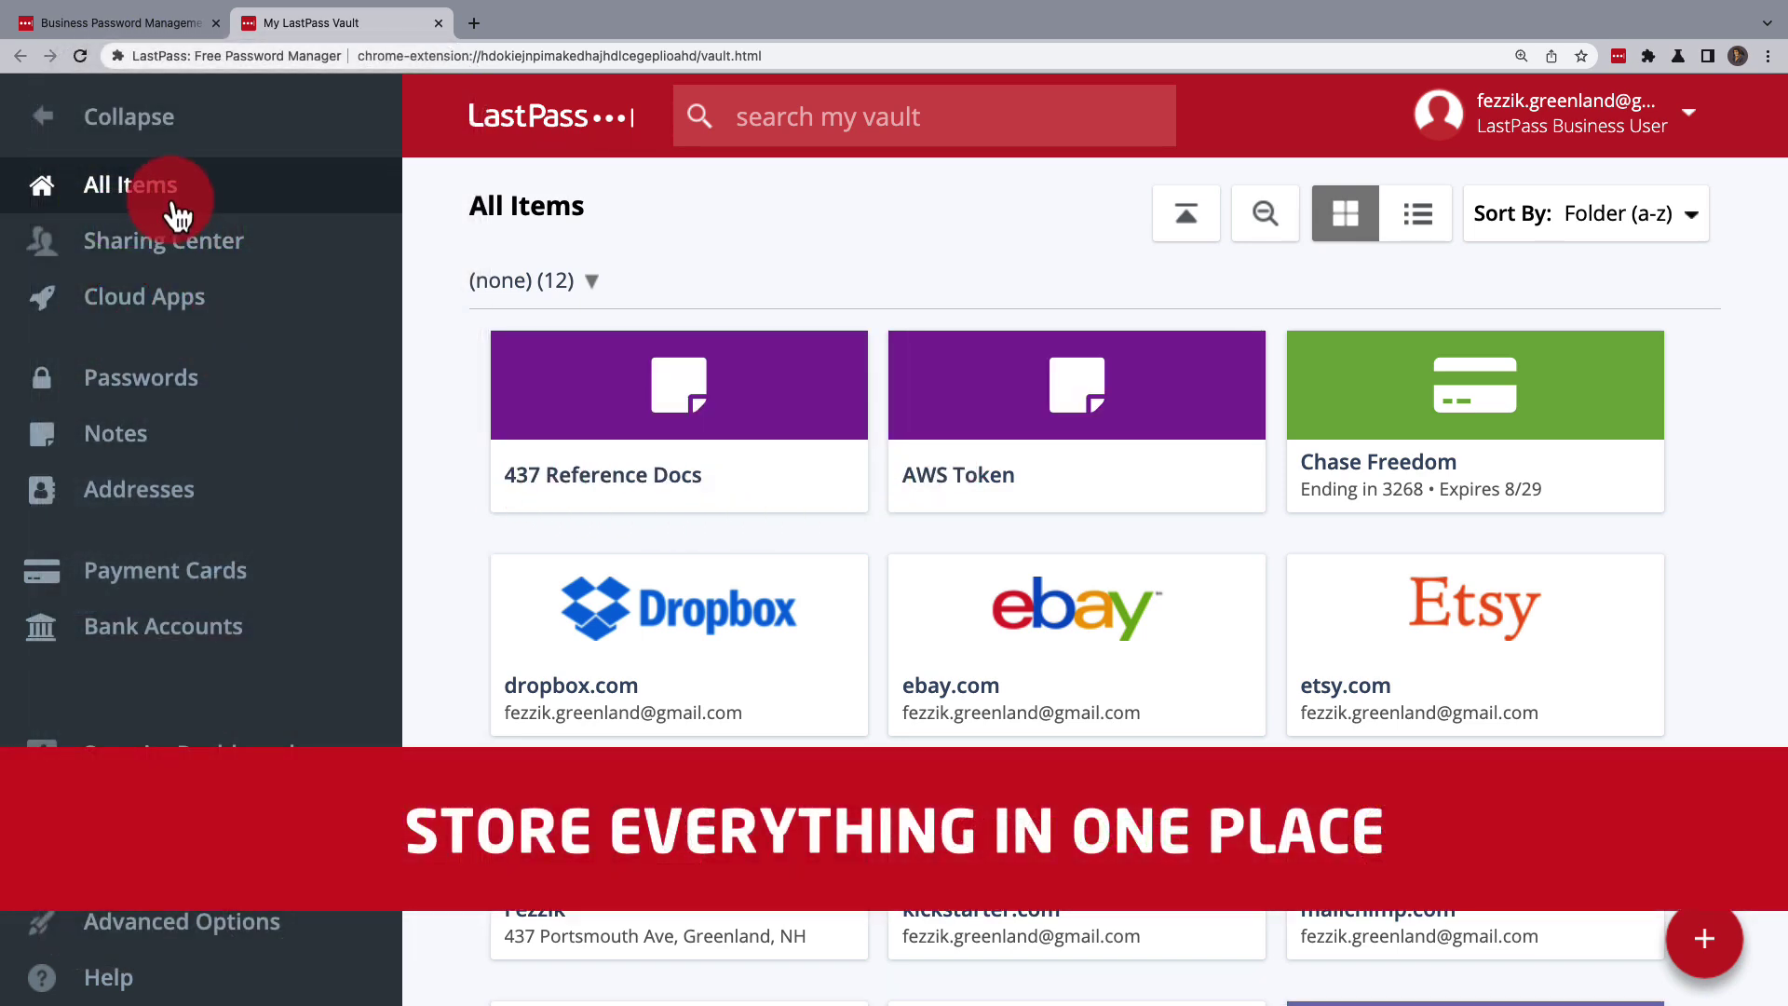
# Step: Browse the vault's Passwords, Notes, Addresses and Payment Cards categories, ending on Addresses
pyautogui.click(175, 380)
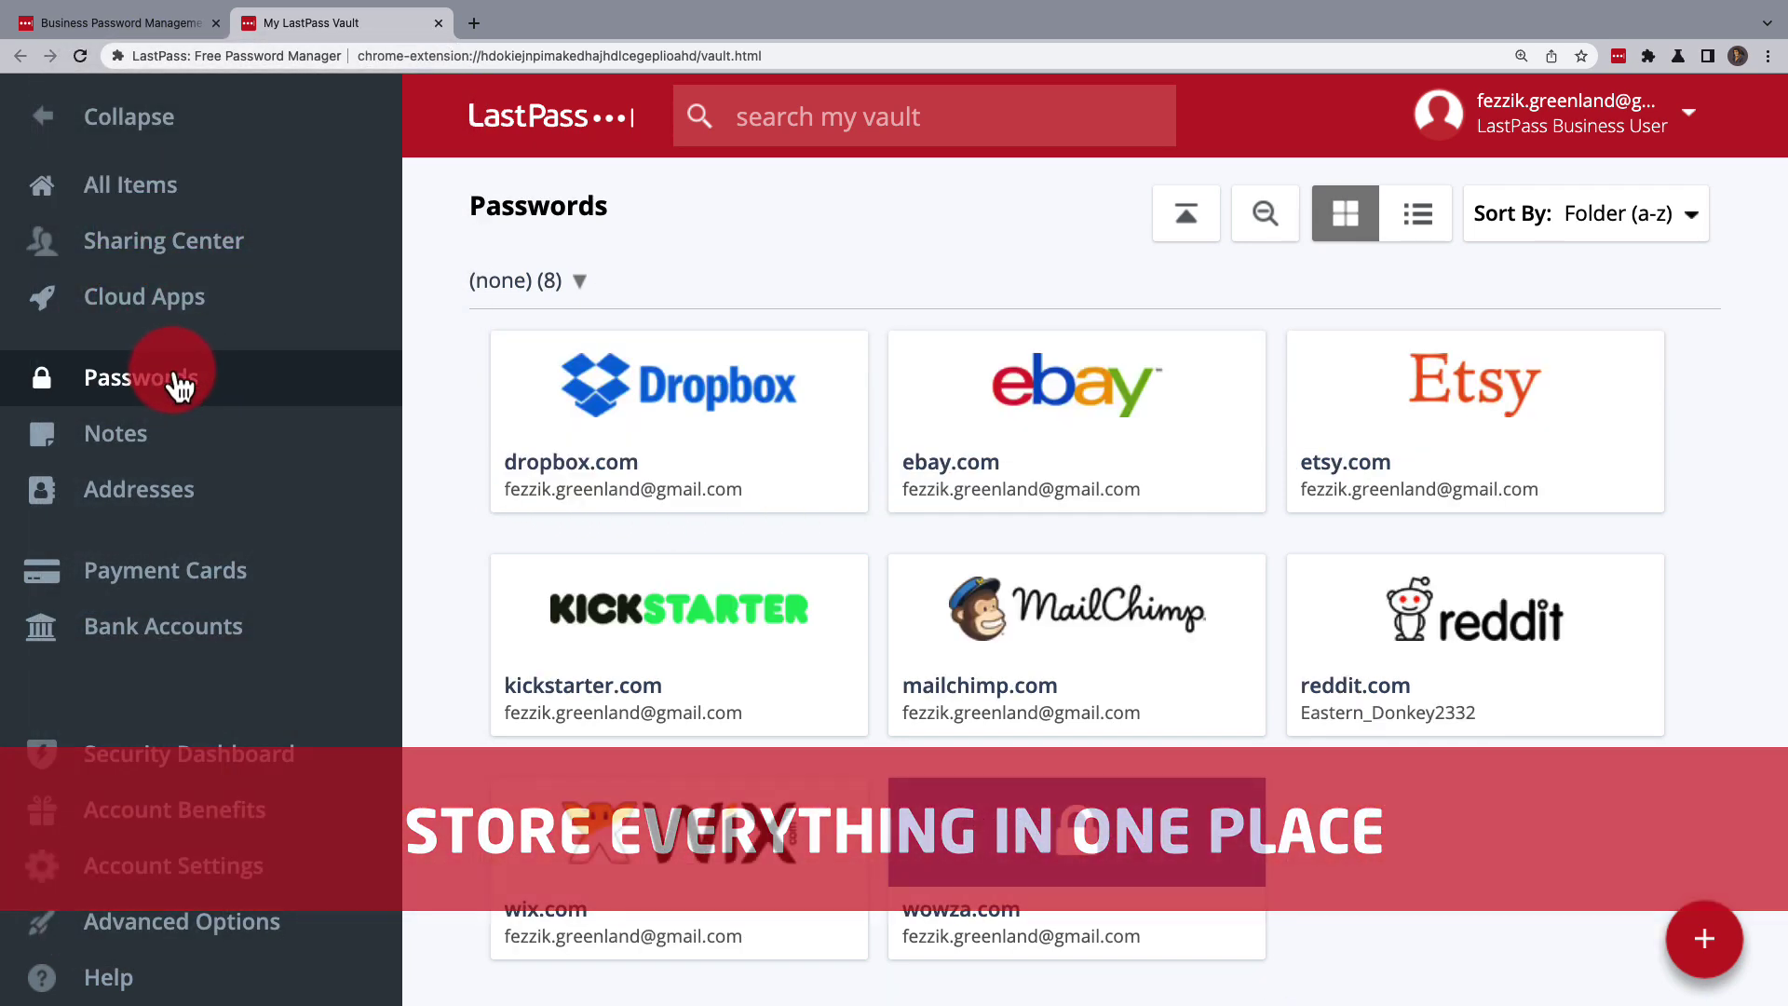
pyautogui.click(177, 439)
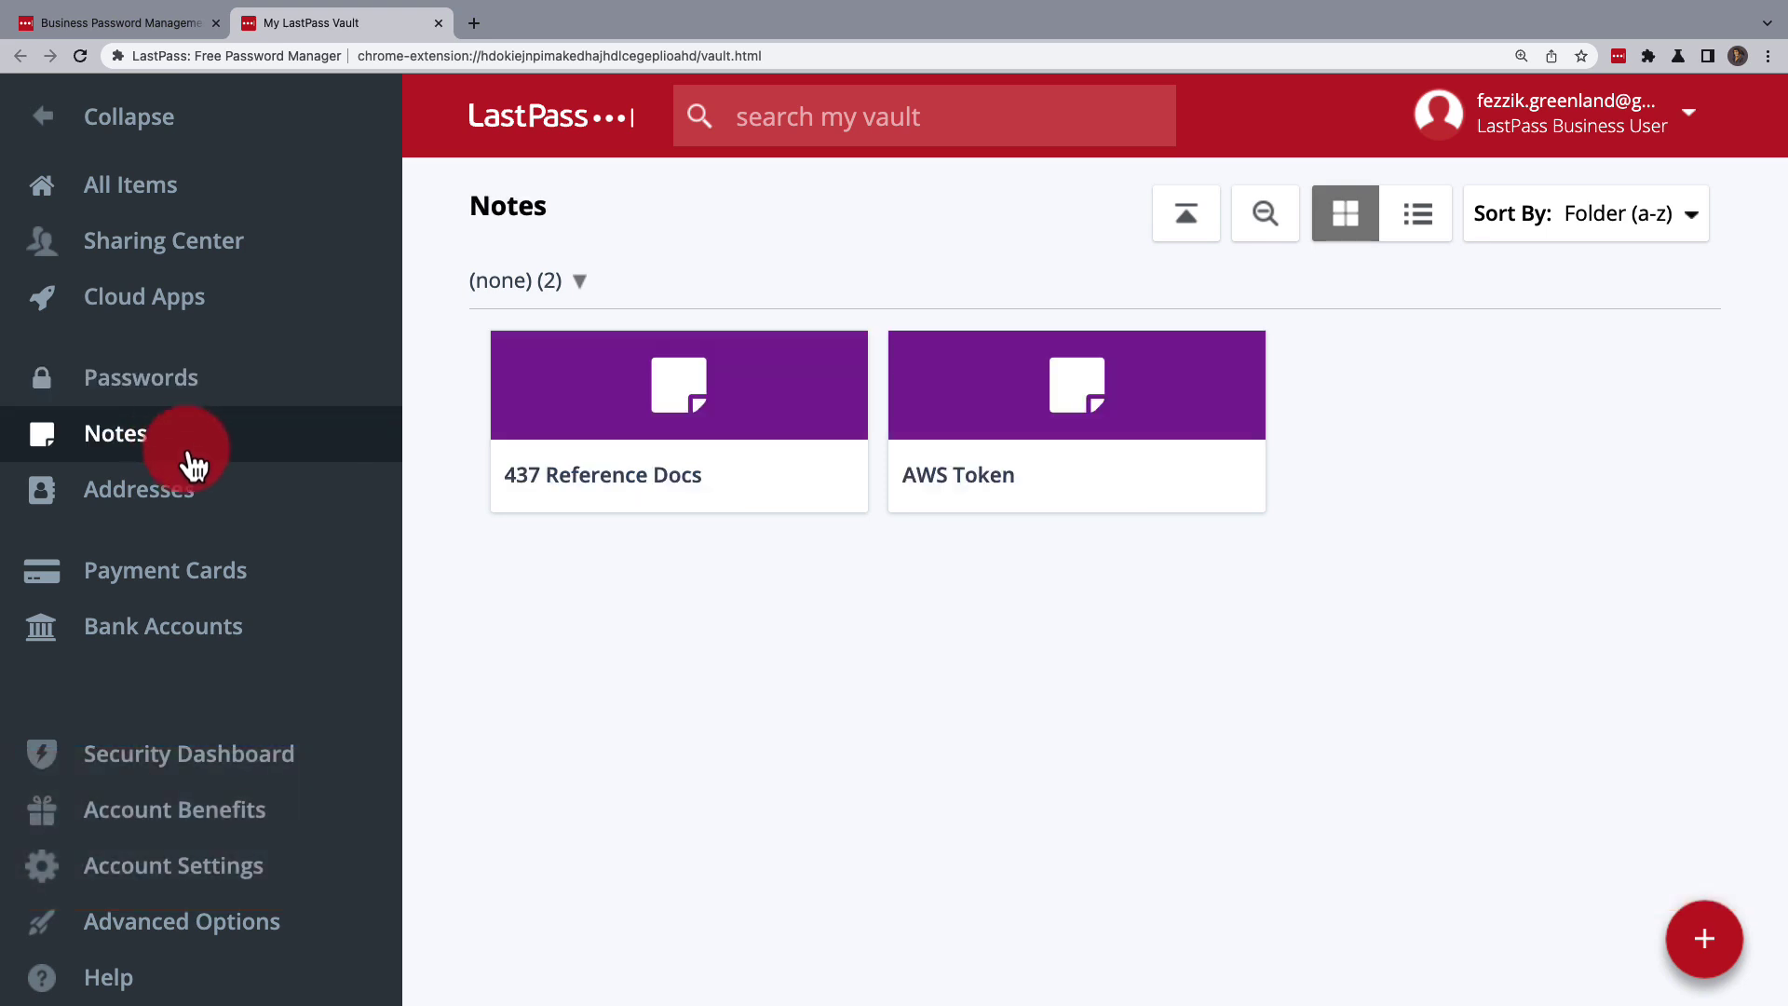
pyautogui.click(168, 501)
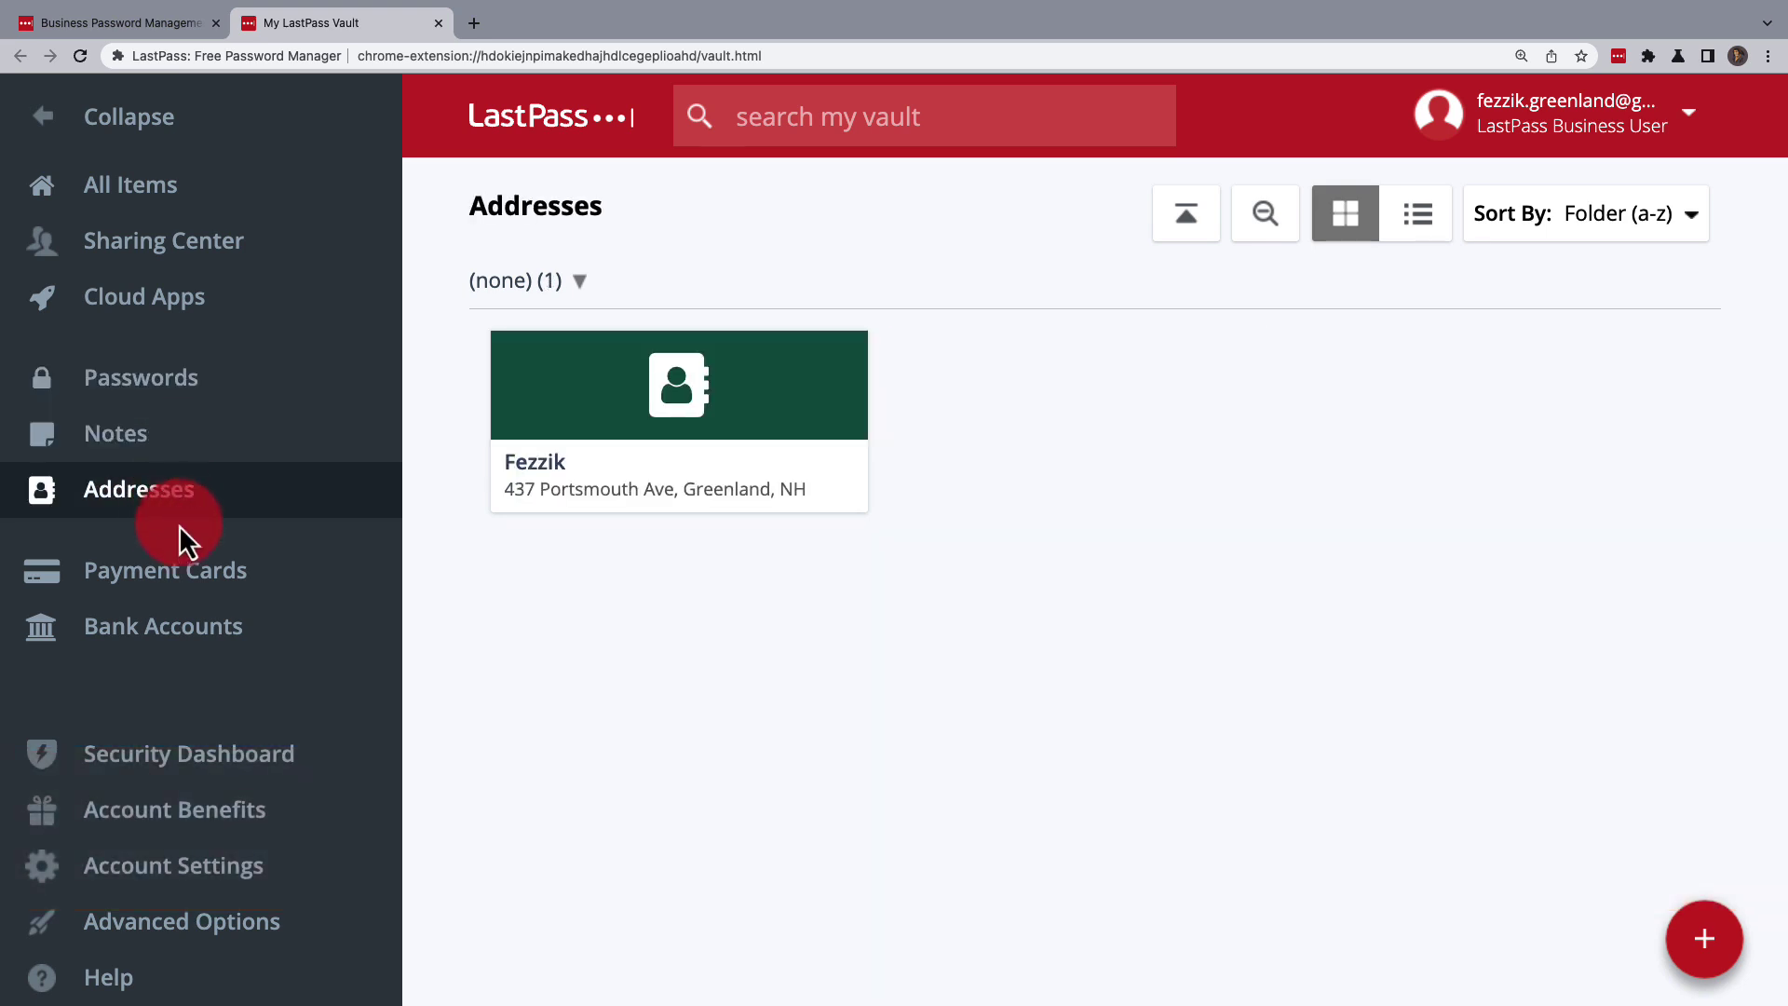
pyautogui.click(171, 576)
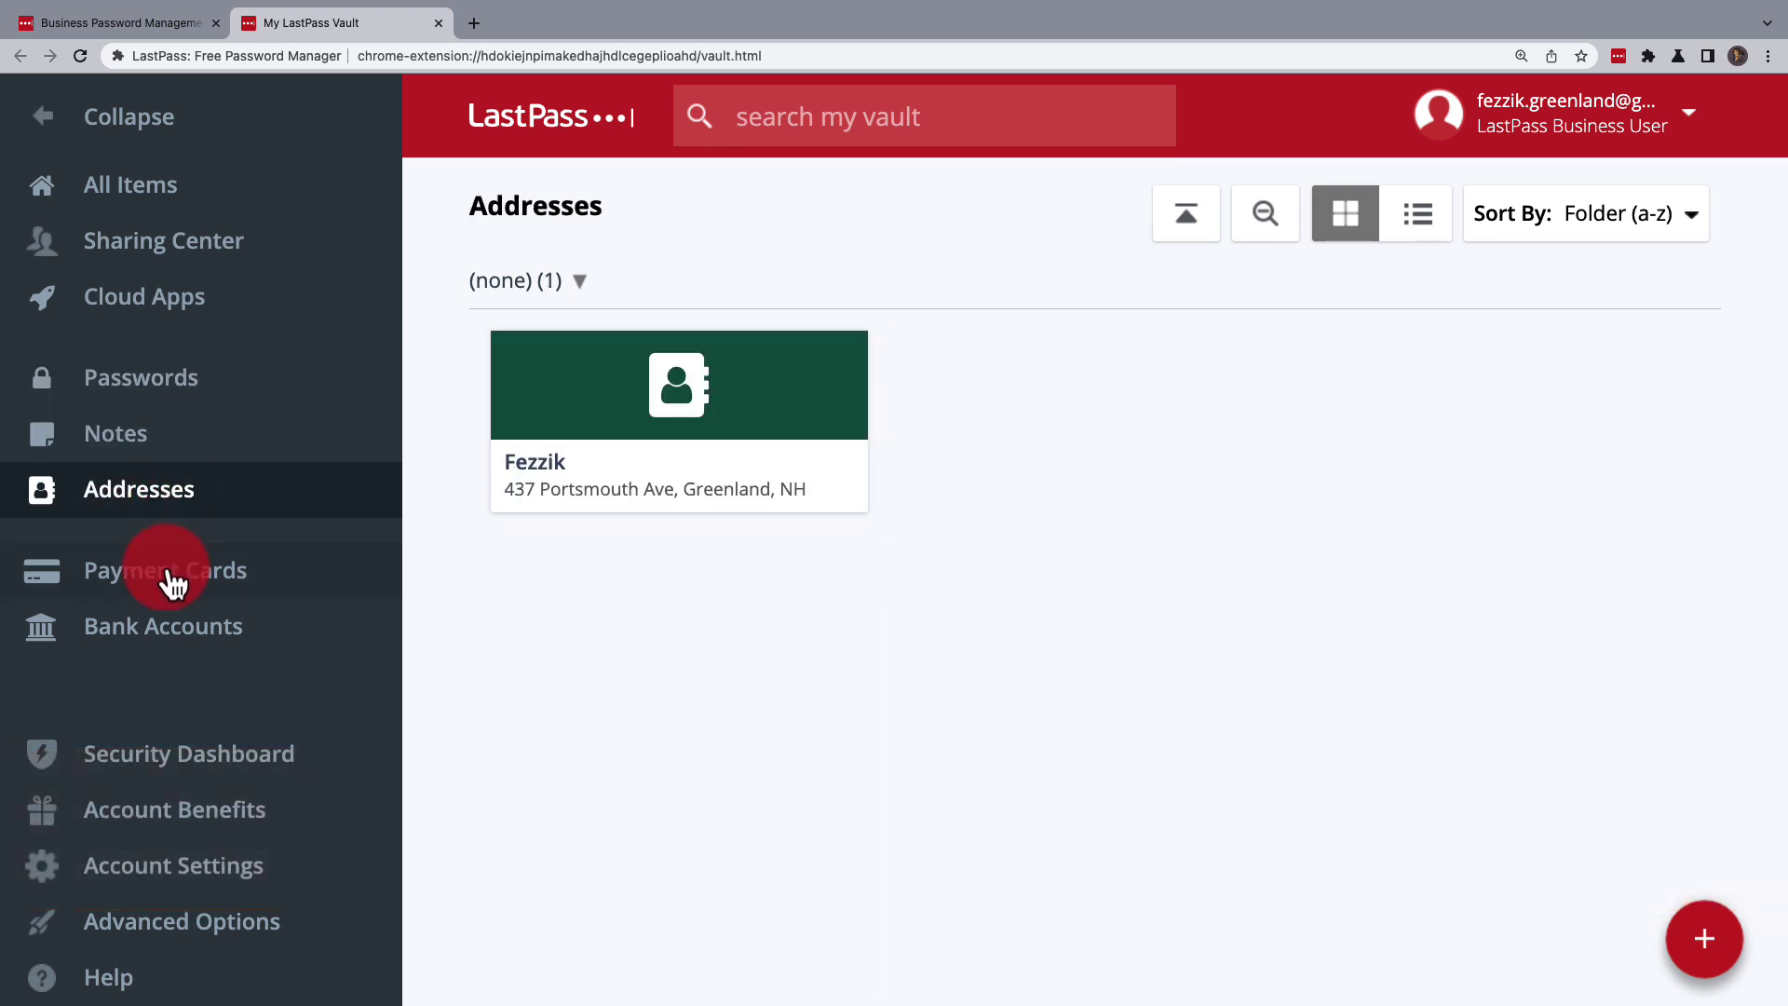
pyautogui.click(168, 503)
pyautogui.moveTo(679, 462)
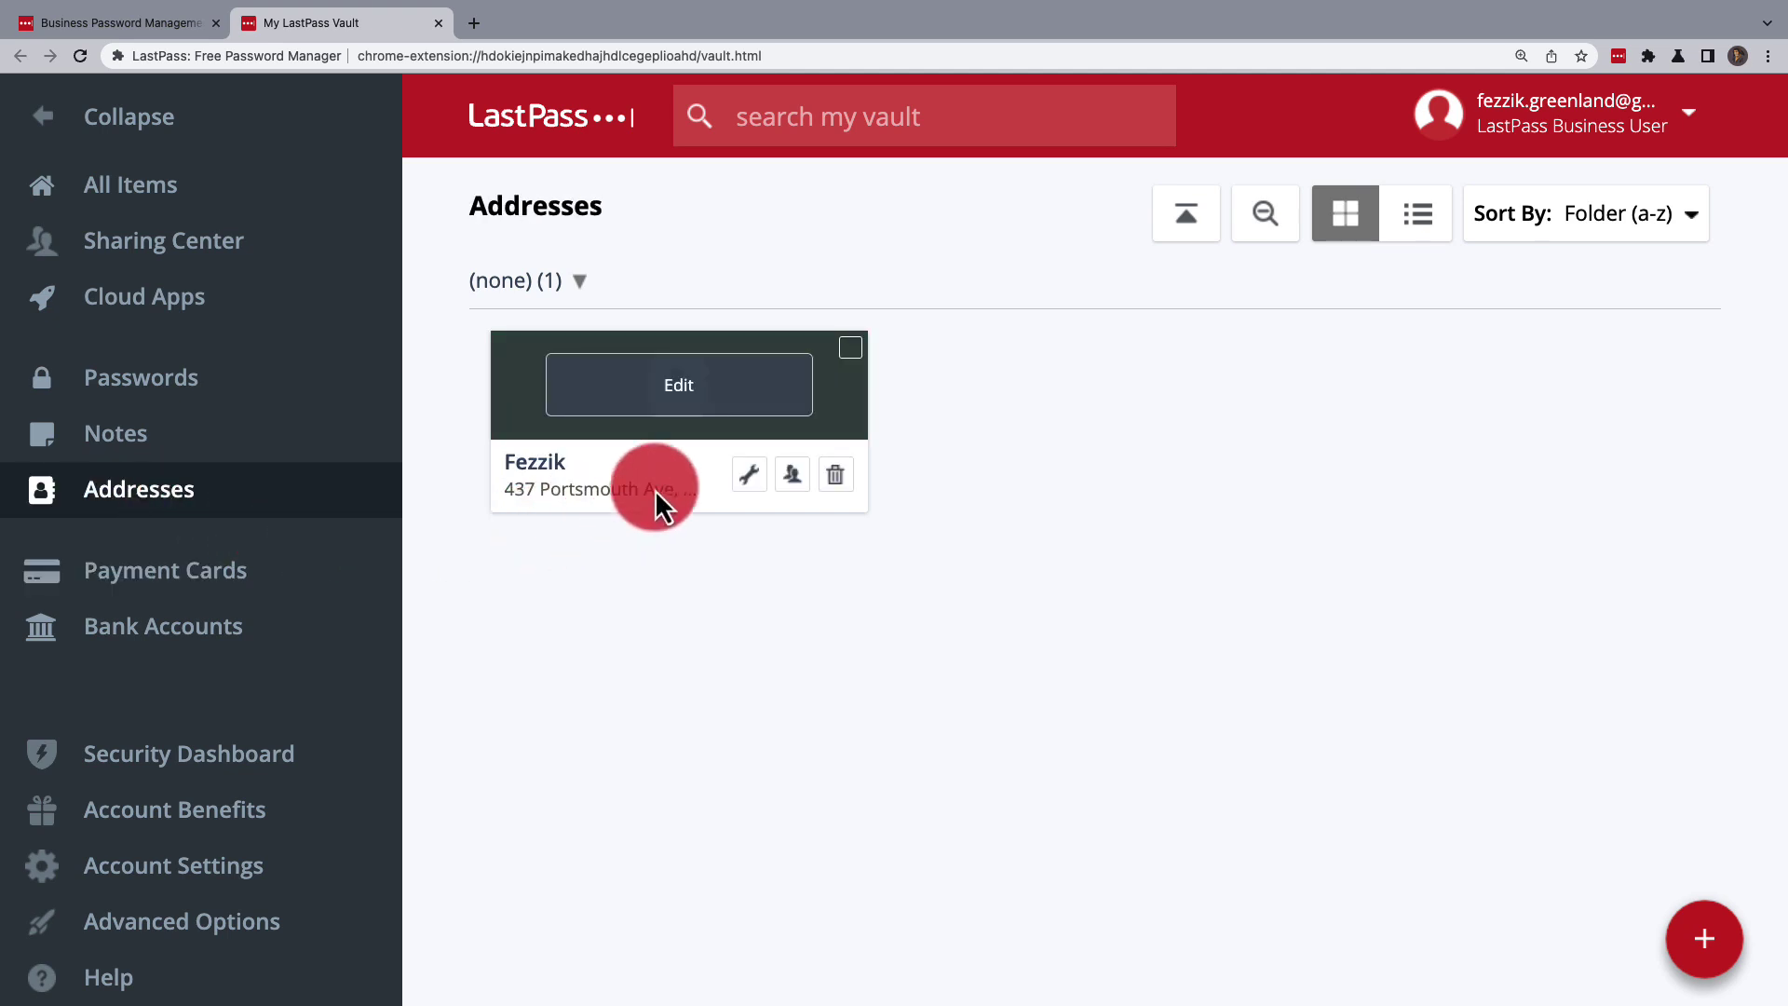
# Step: Review the stored address's name fields, then cancel without saving changes
pyautogui.click(689, 411)
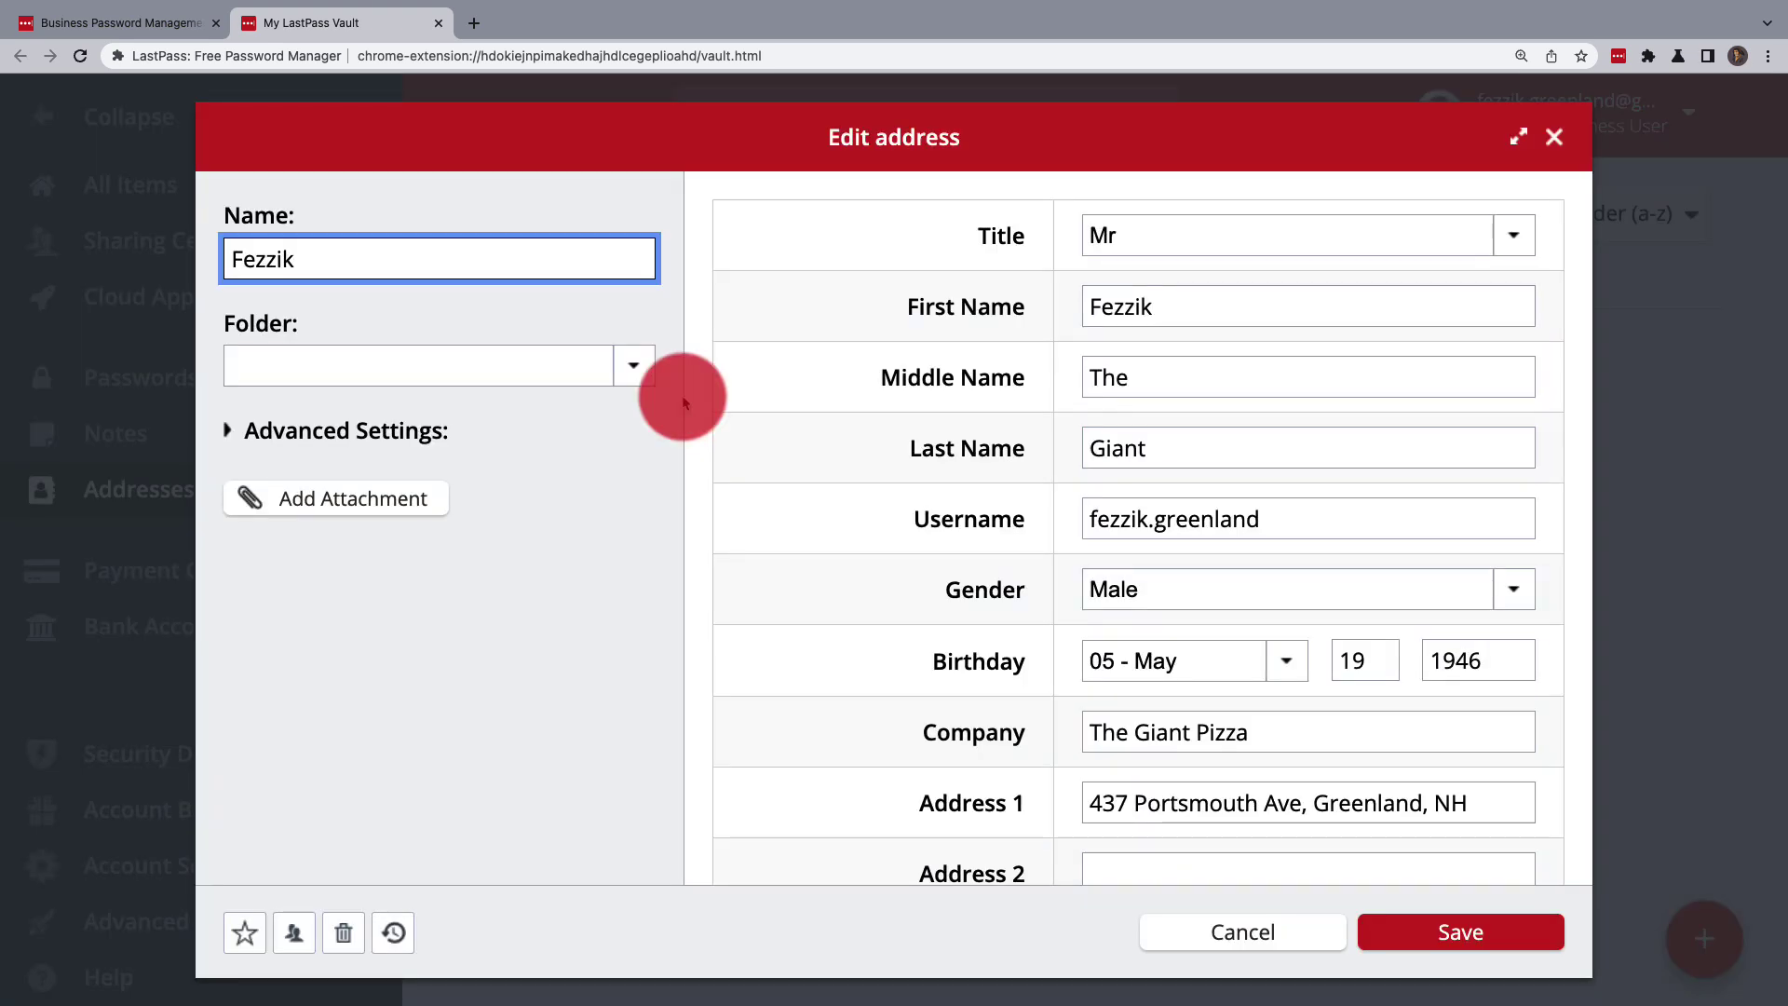
pyautogui.click(1213, 313)
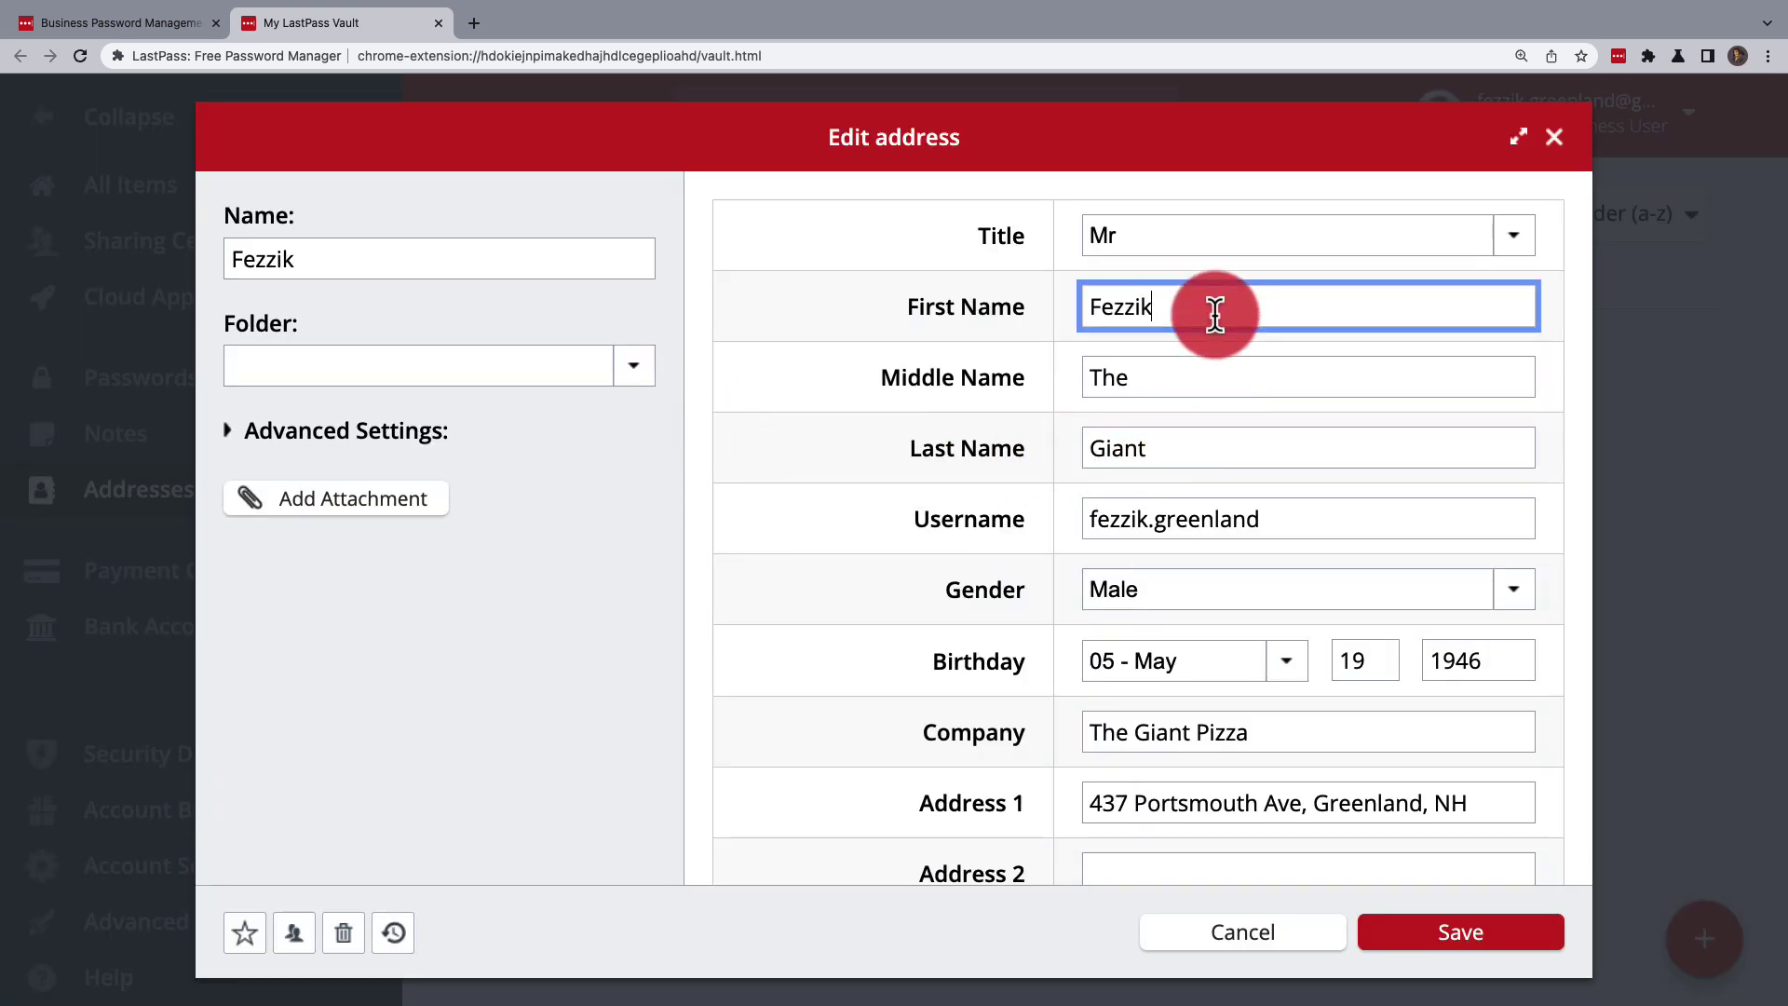
pyautogui.click(1226, 377)
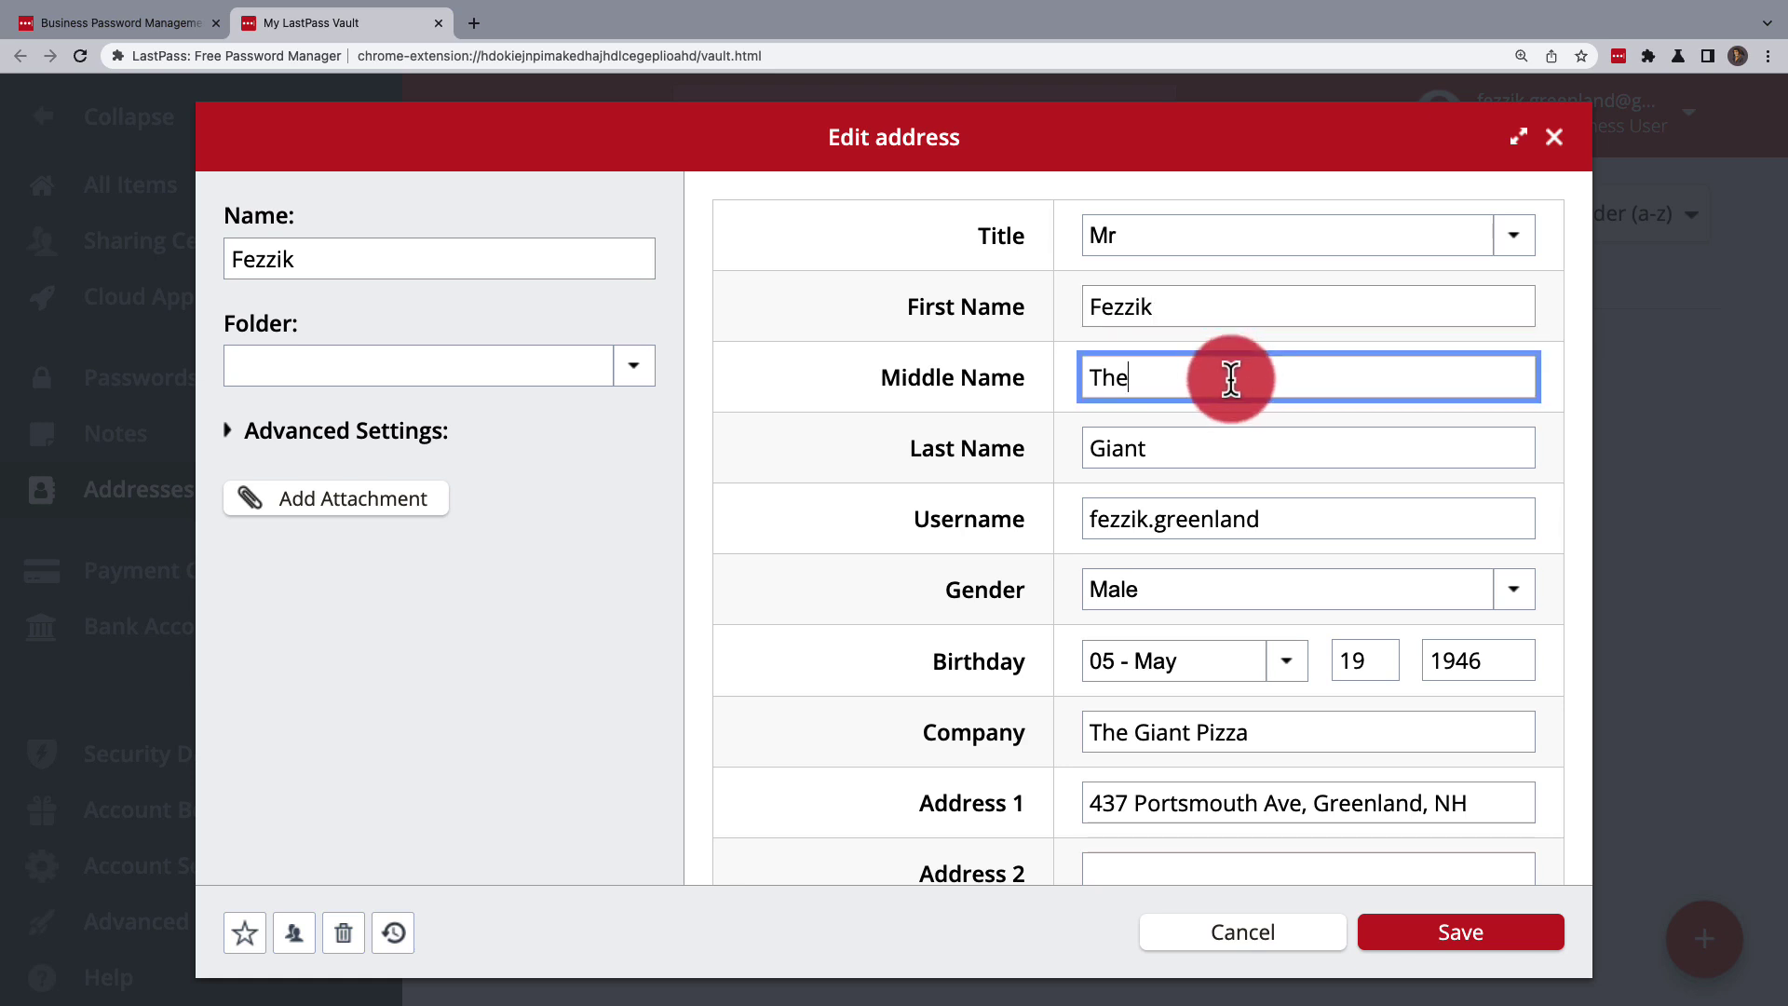
pyautogui.click(1245, 440)
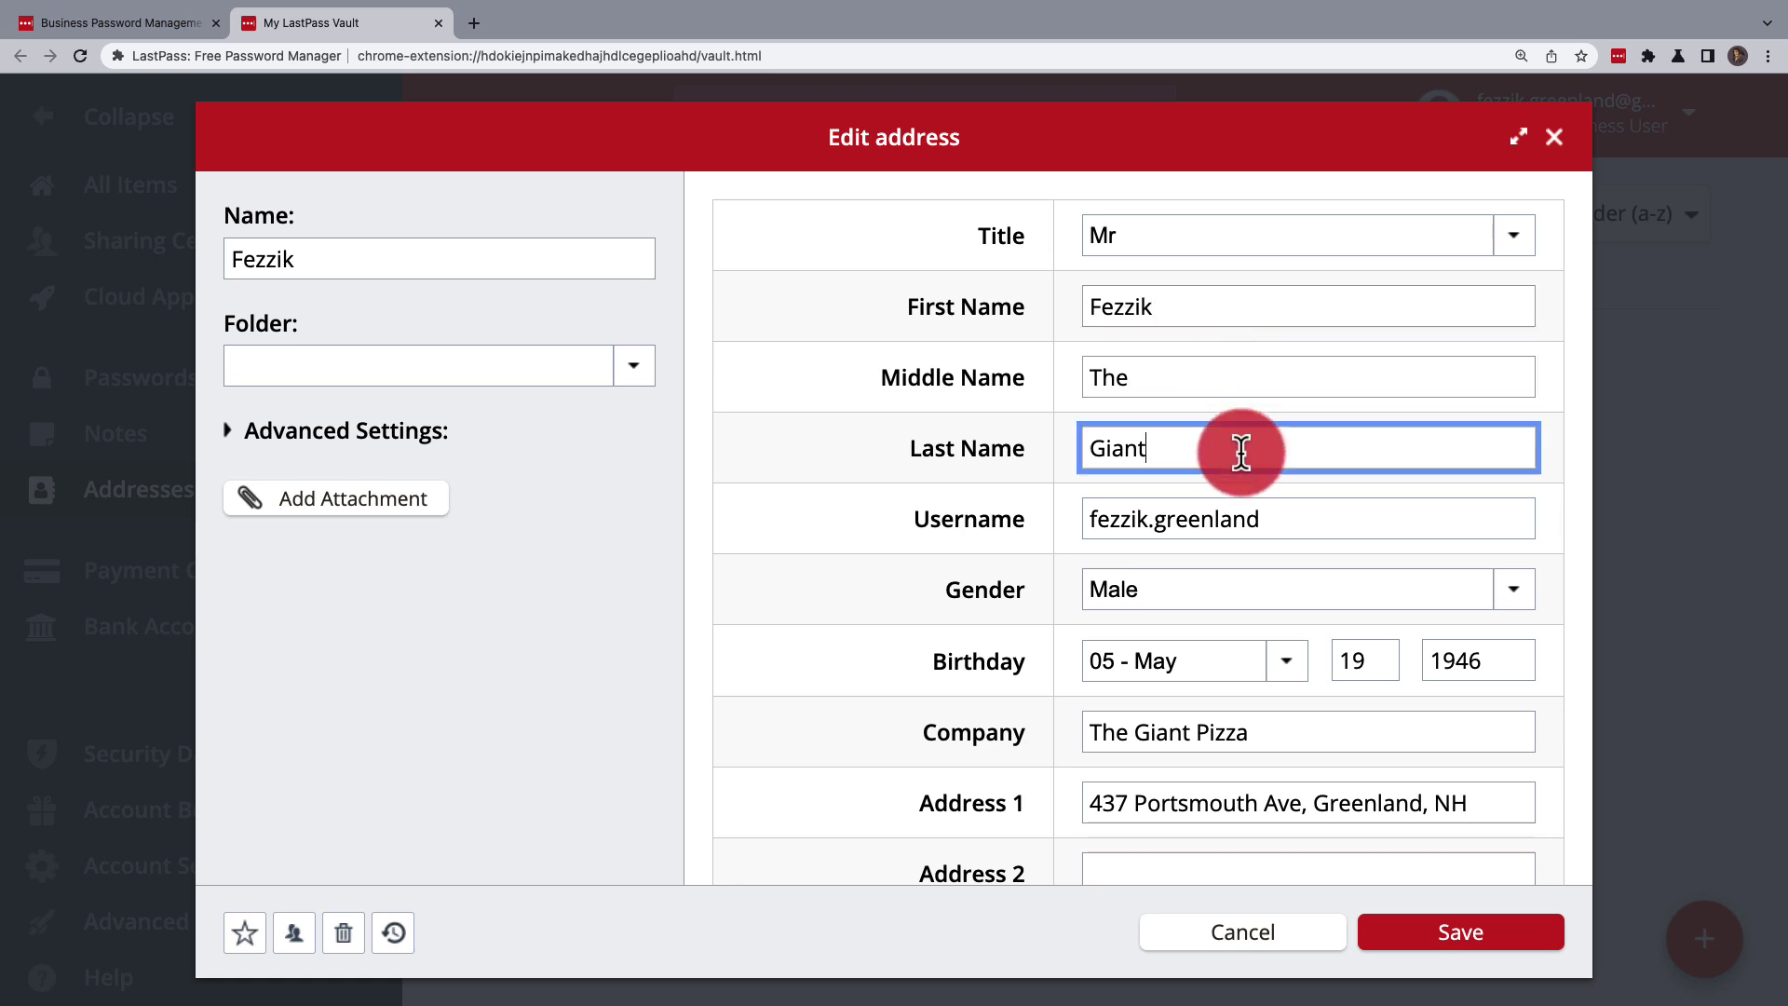
pyautogui.click(1253, 932)
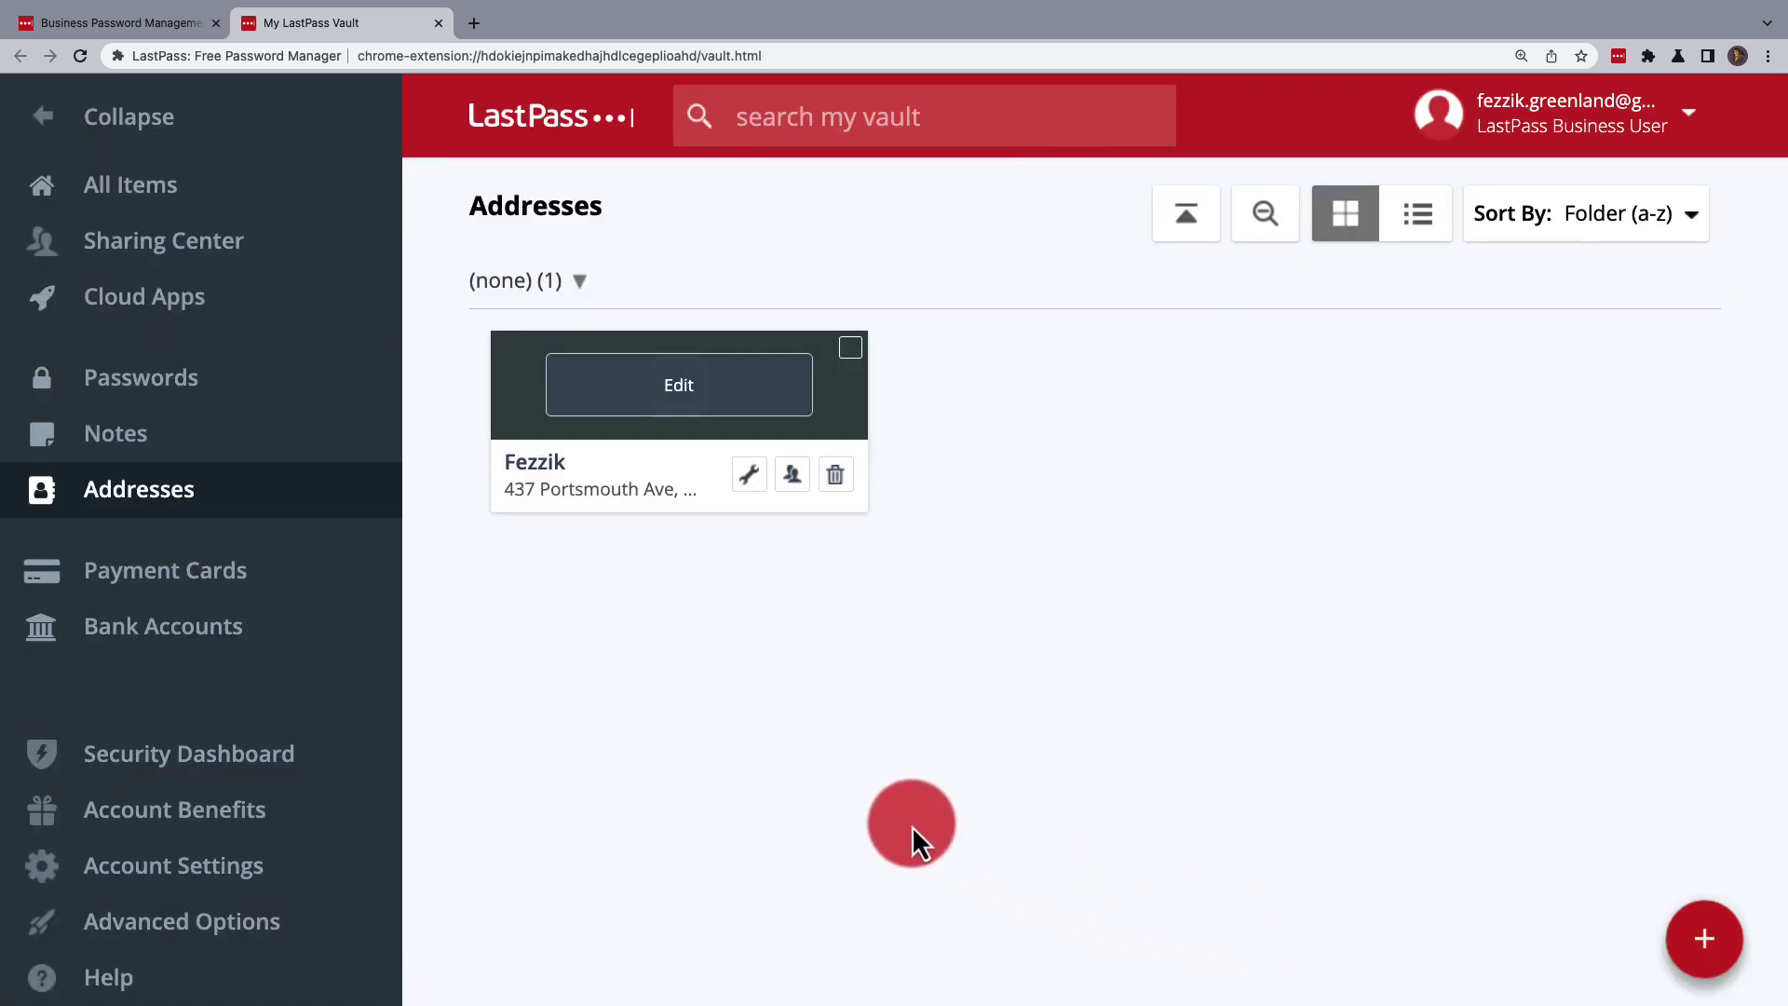
# Step: Launch the mailchimp.com login from the Passwords list, then close the Mailchimp tab
pyautogui.click(263, 389)
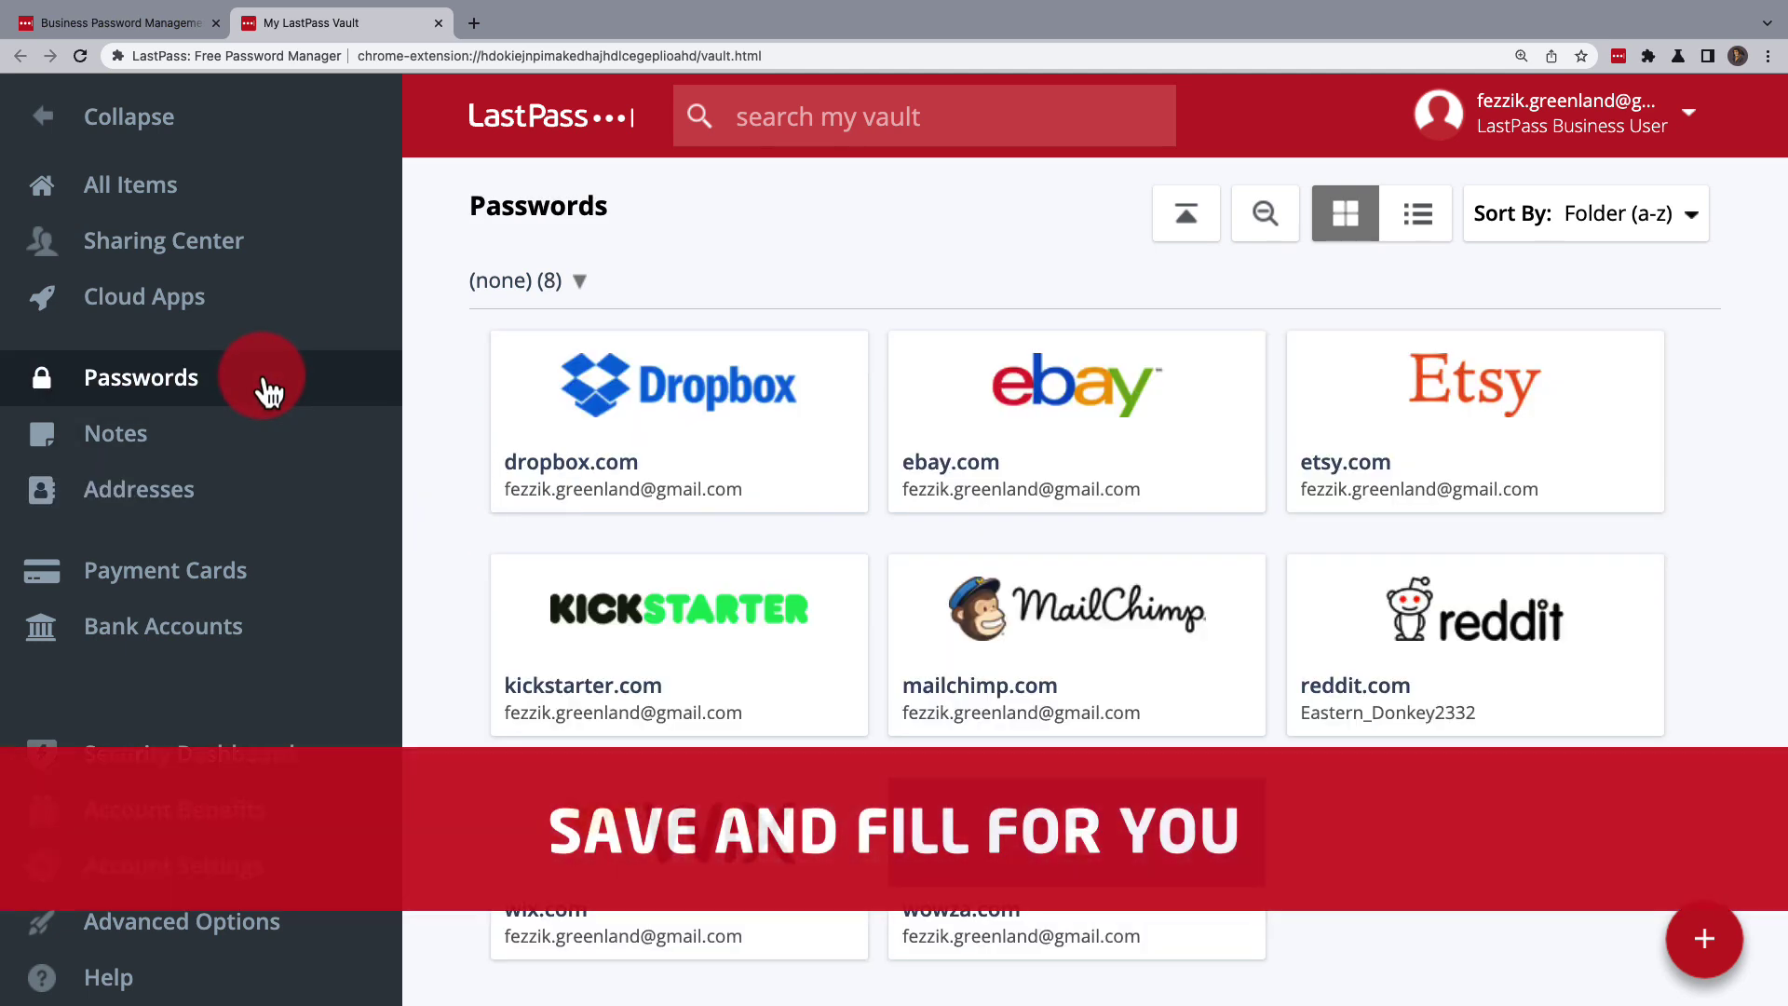
pyautogui.moveTo(1076, 642)
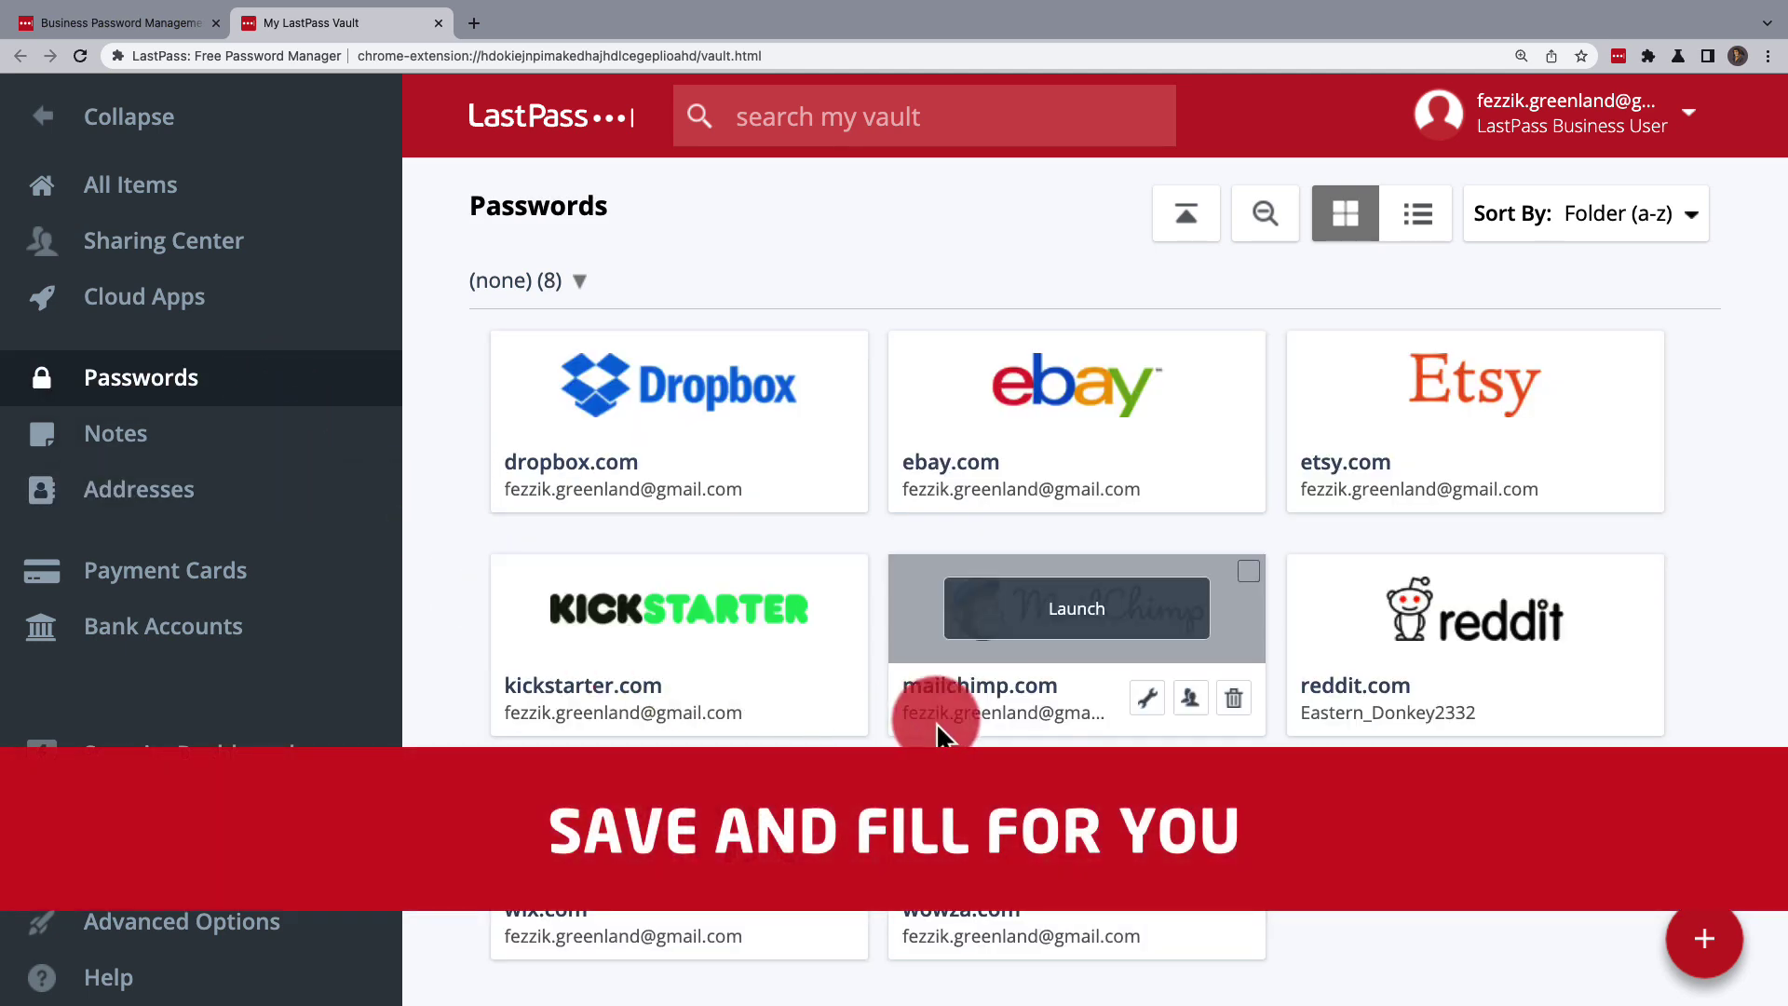
pyautogui.click(1094, 623)
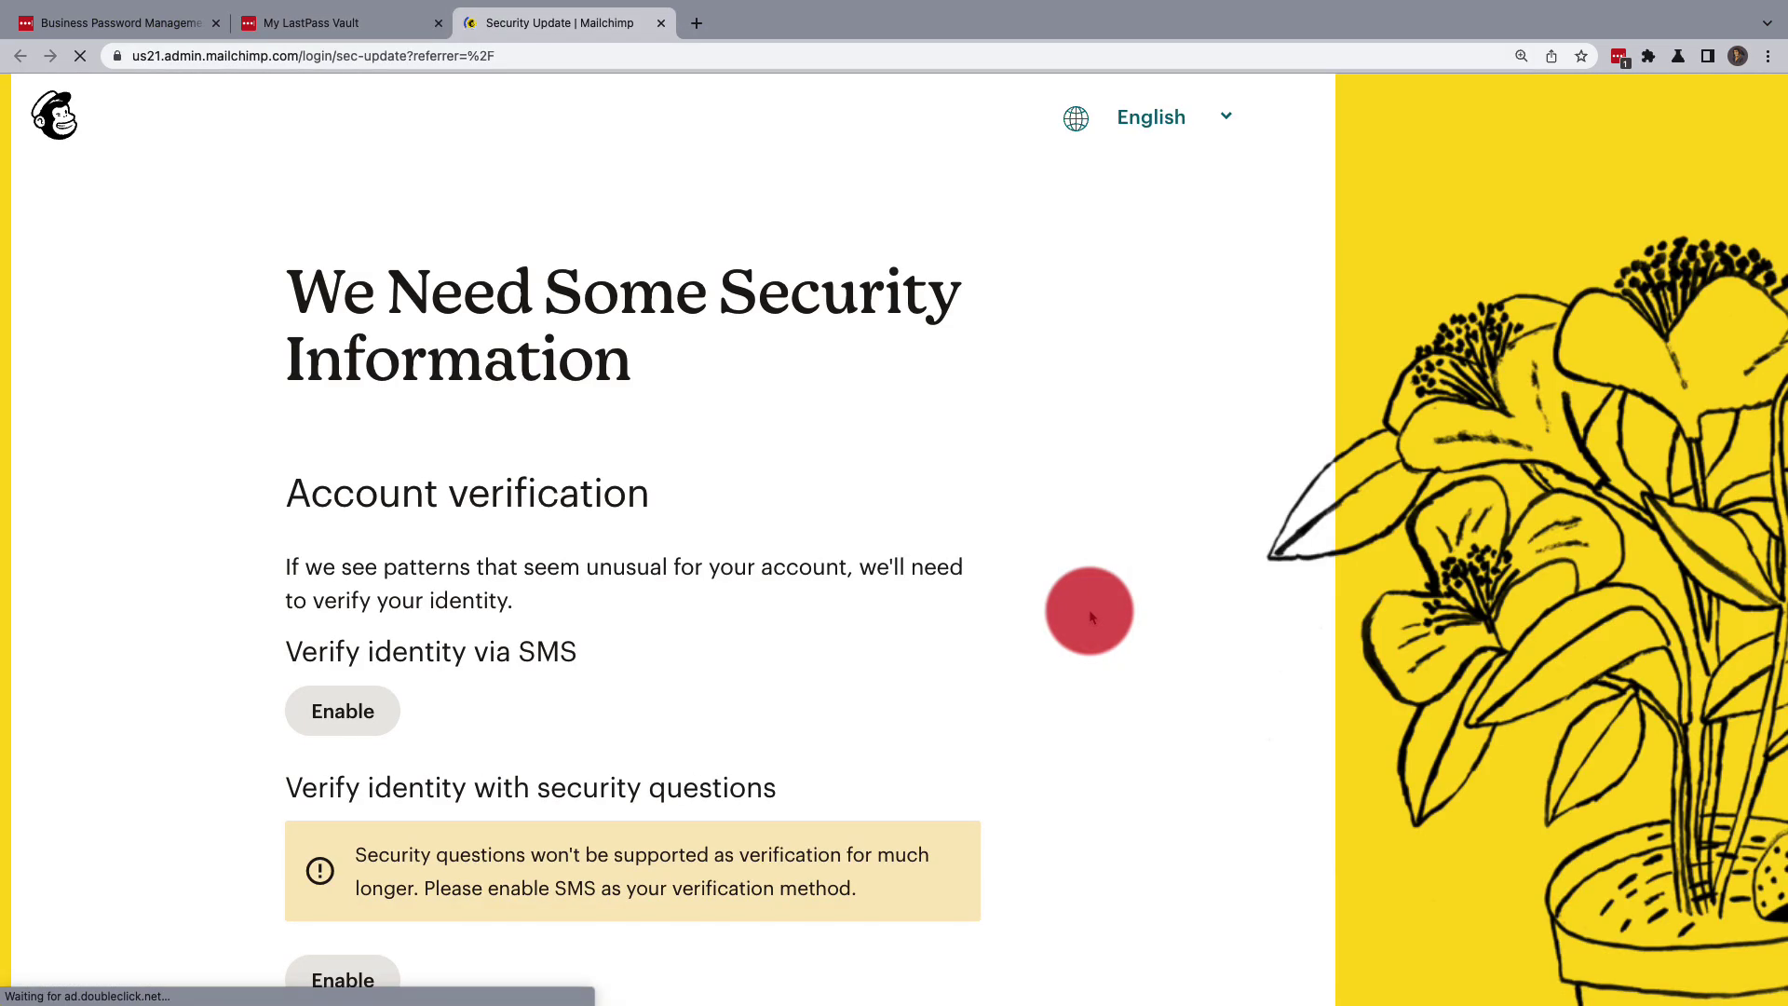
pyautogui.click(661, 25)
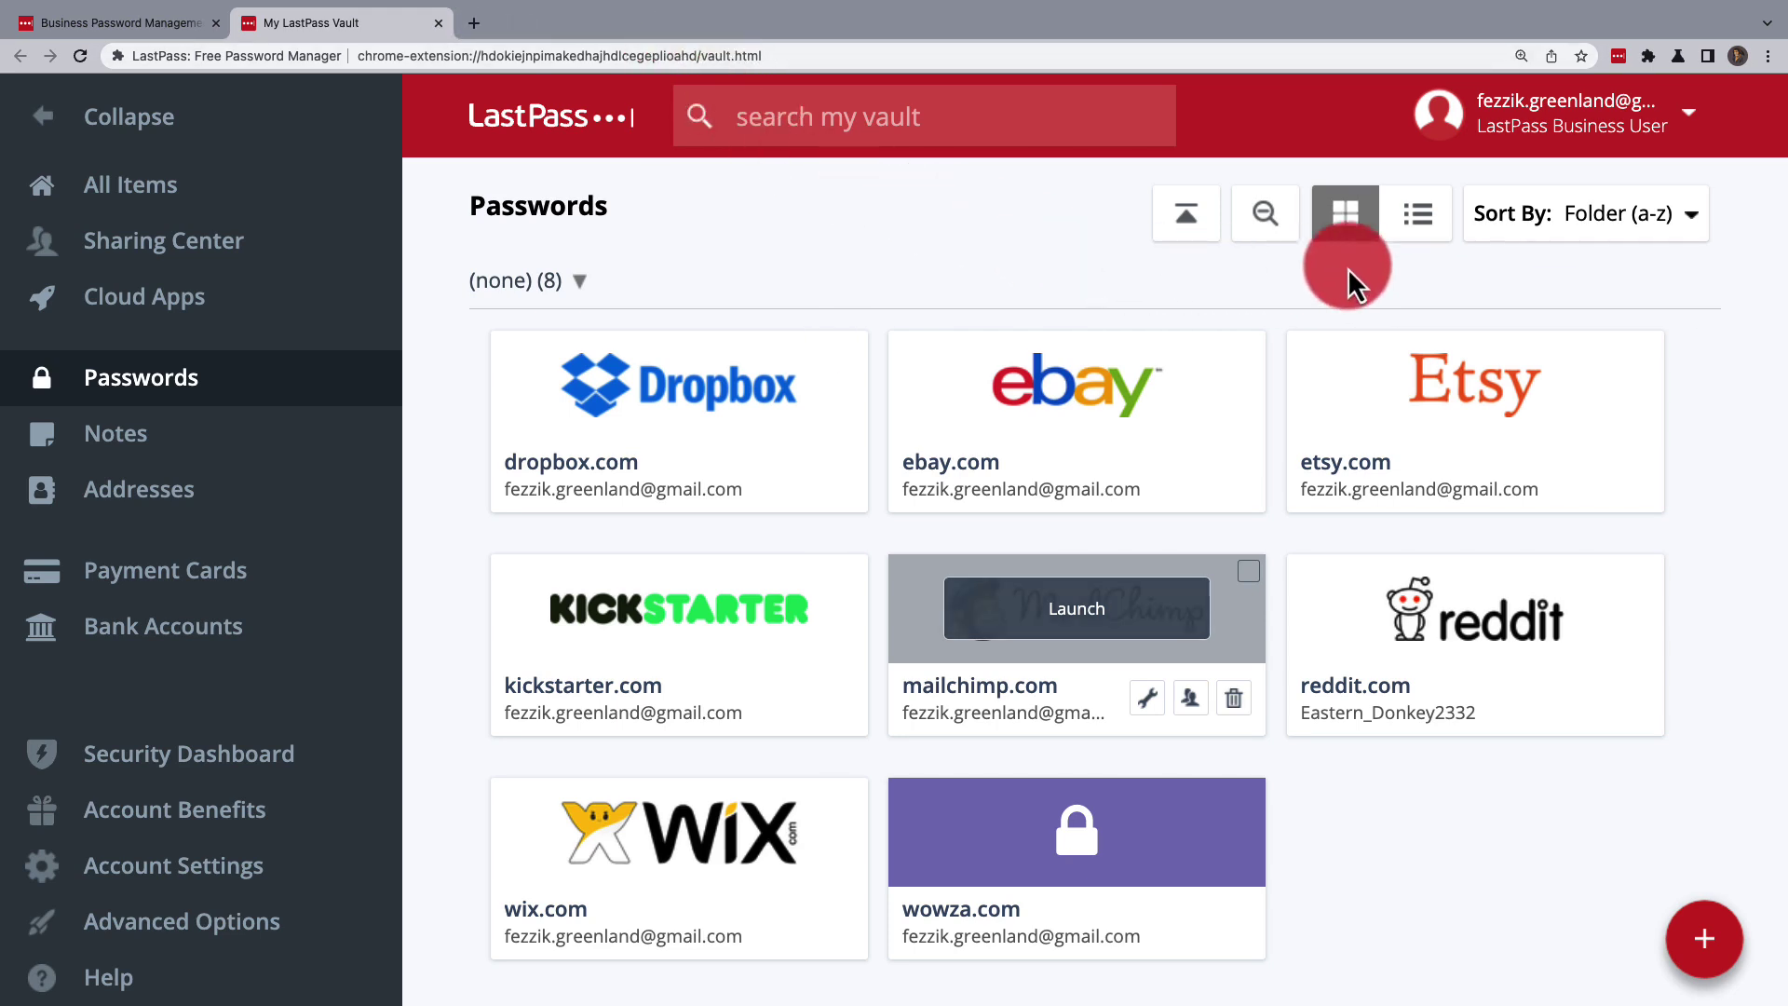
# Step: Search 'etsy' in the extension, launch the etsy.com login, and sign in to Etsy
pyautogui.click(1618, 56)
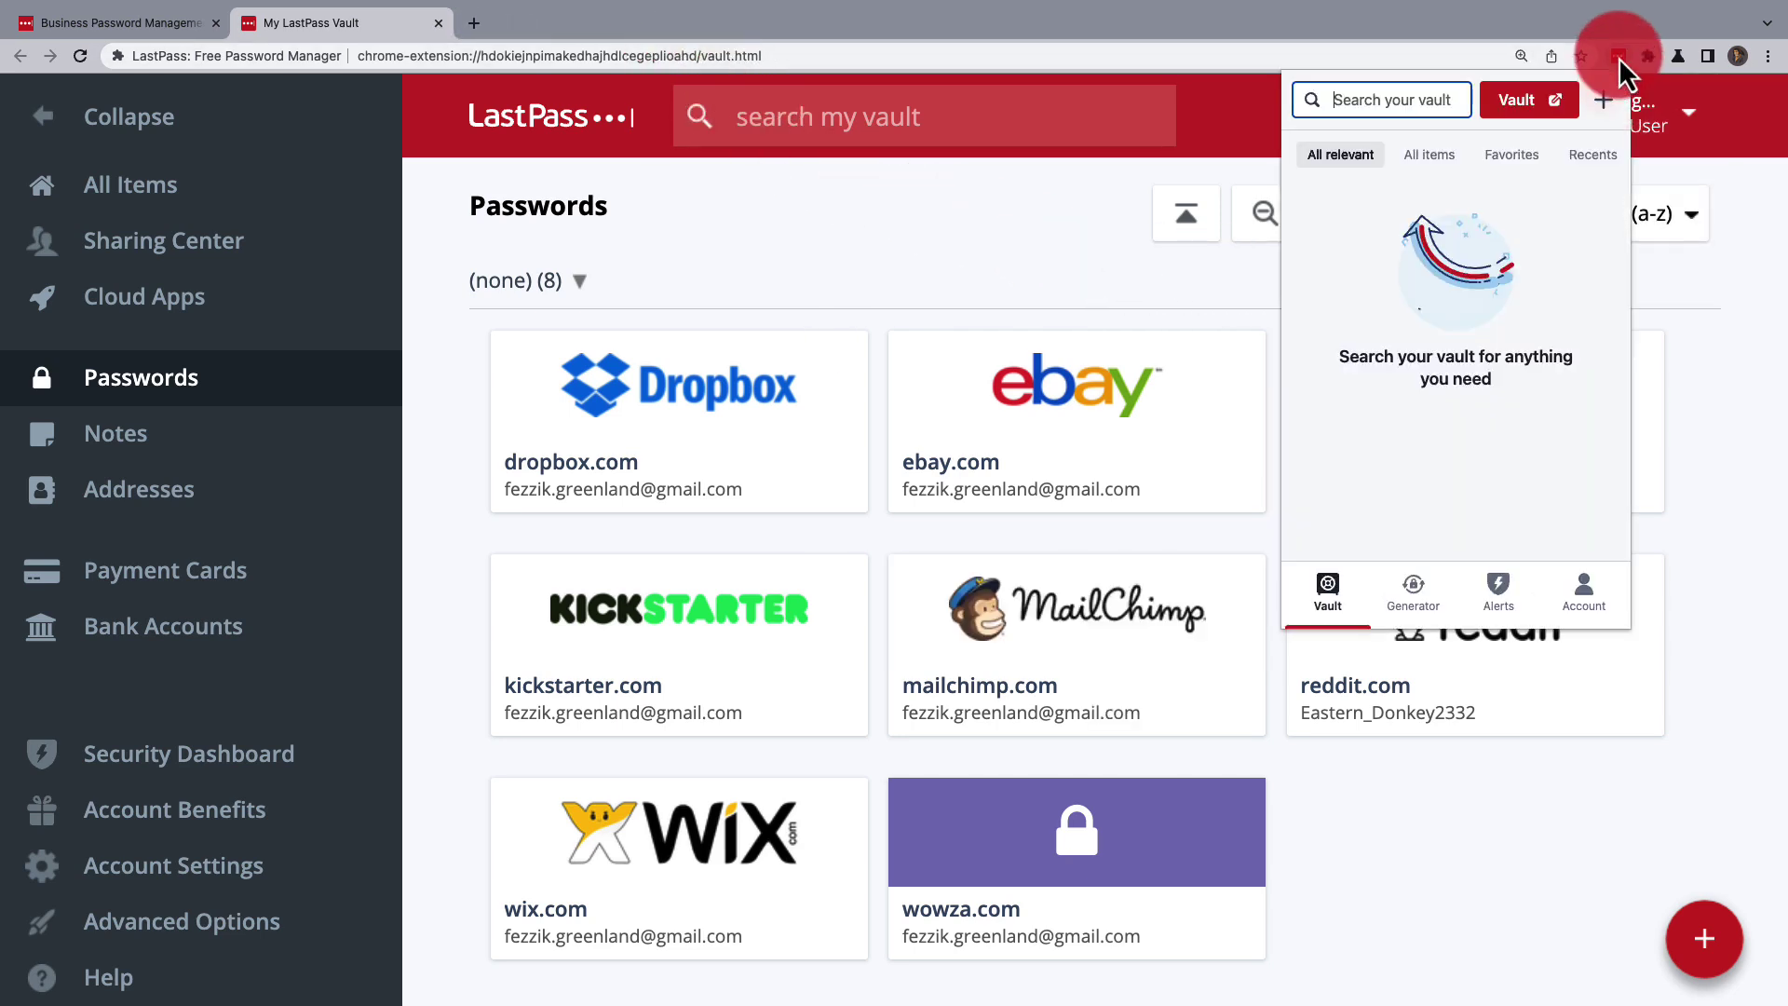
pyautogui.write('etsy')
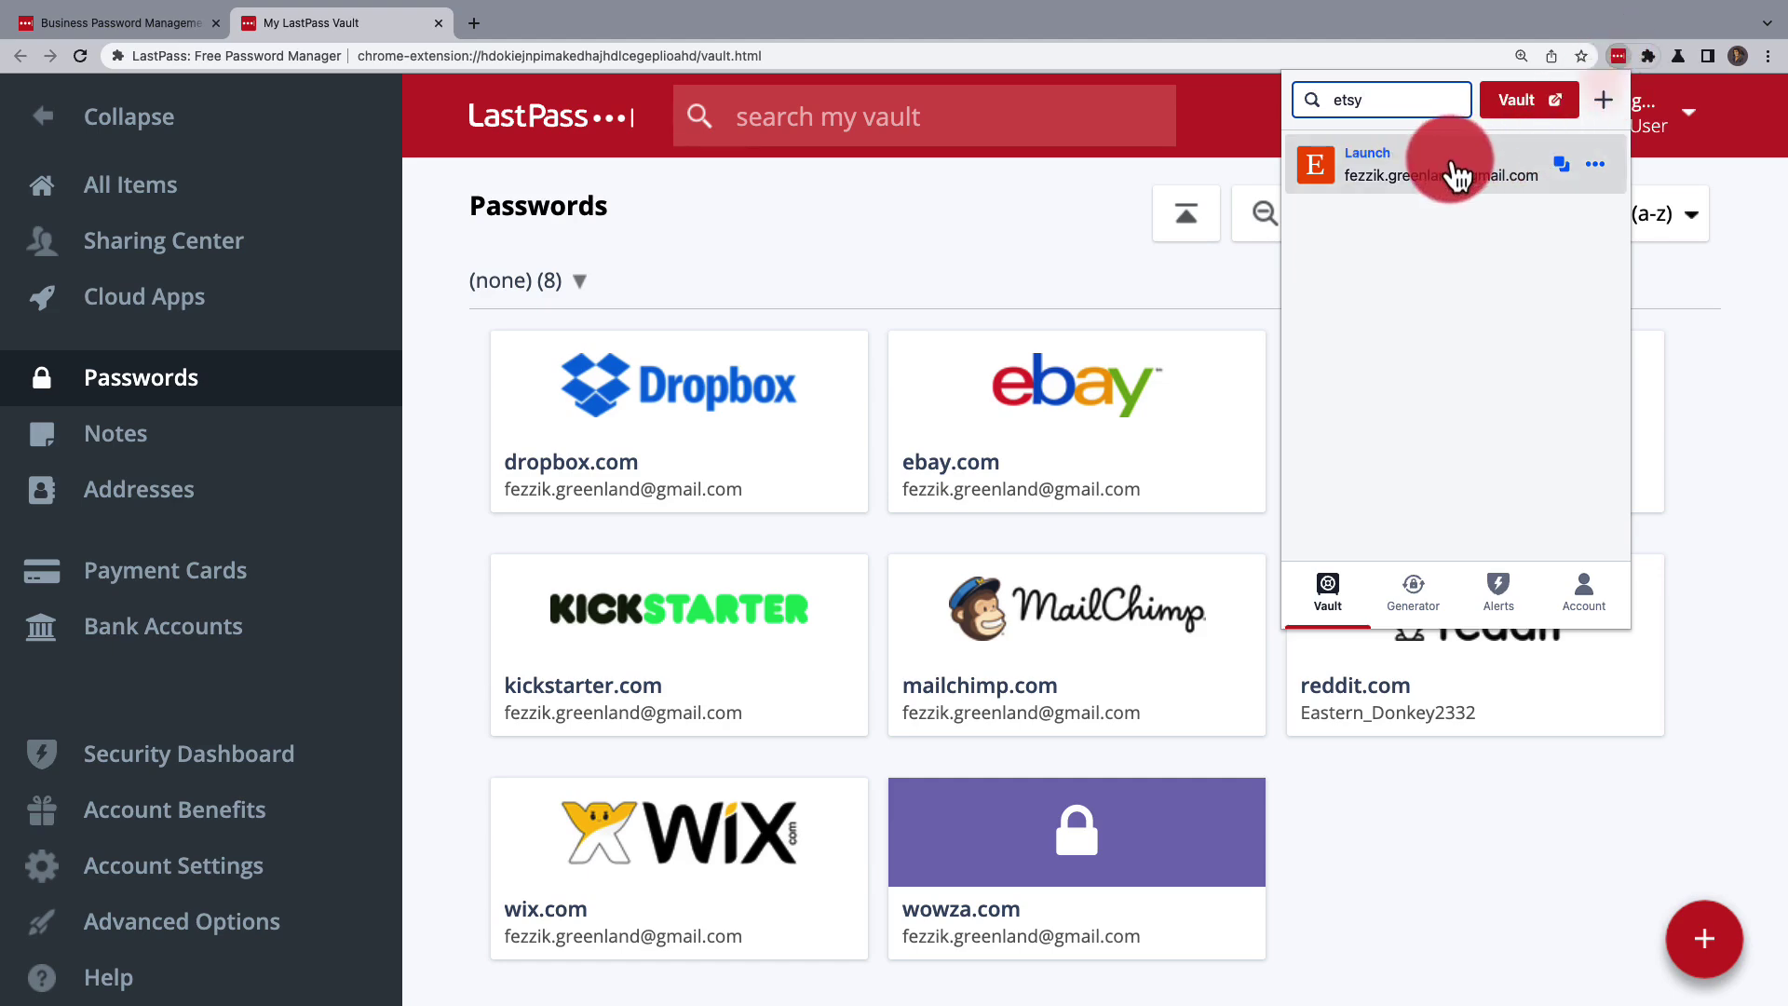
pyautogui.click(1454, 173)
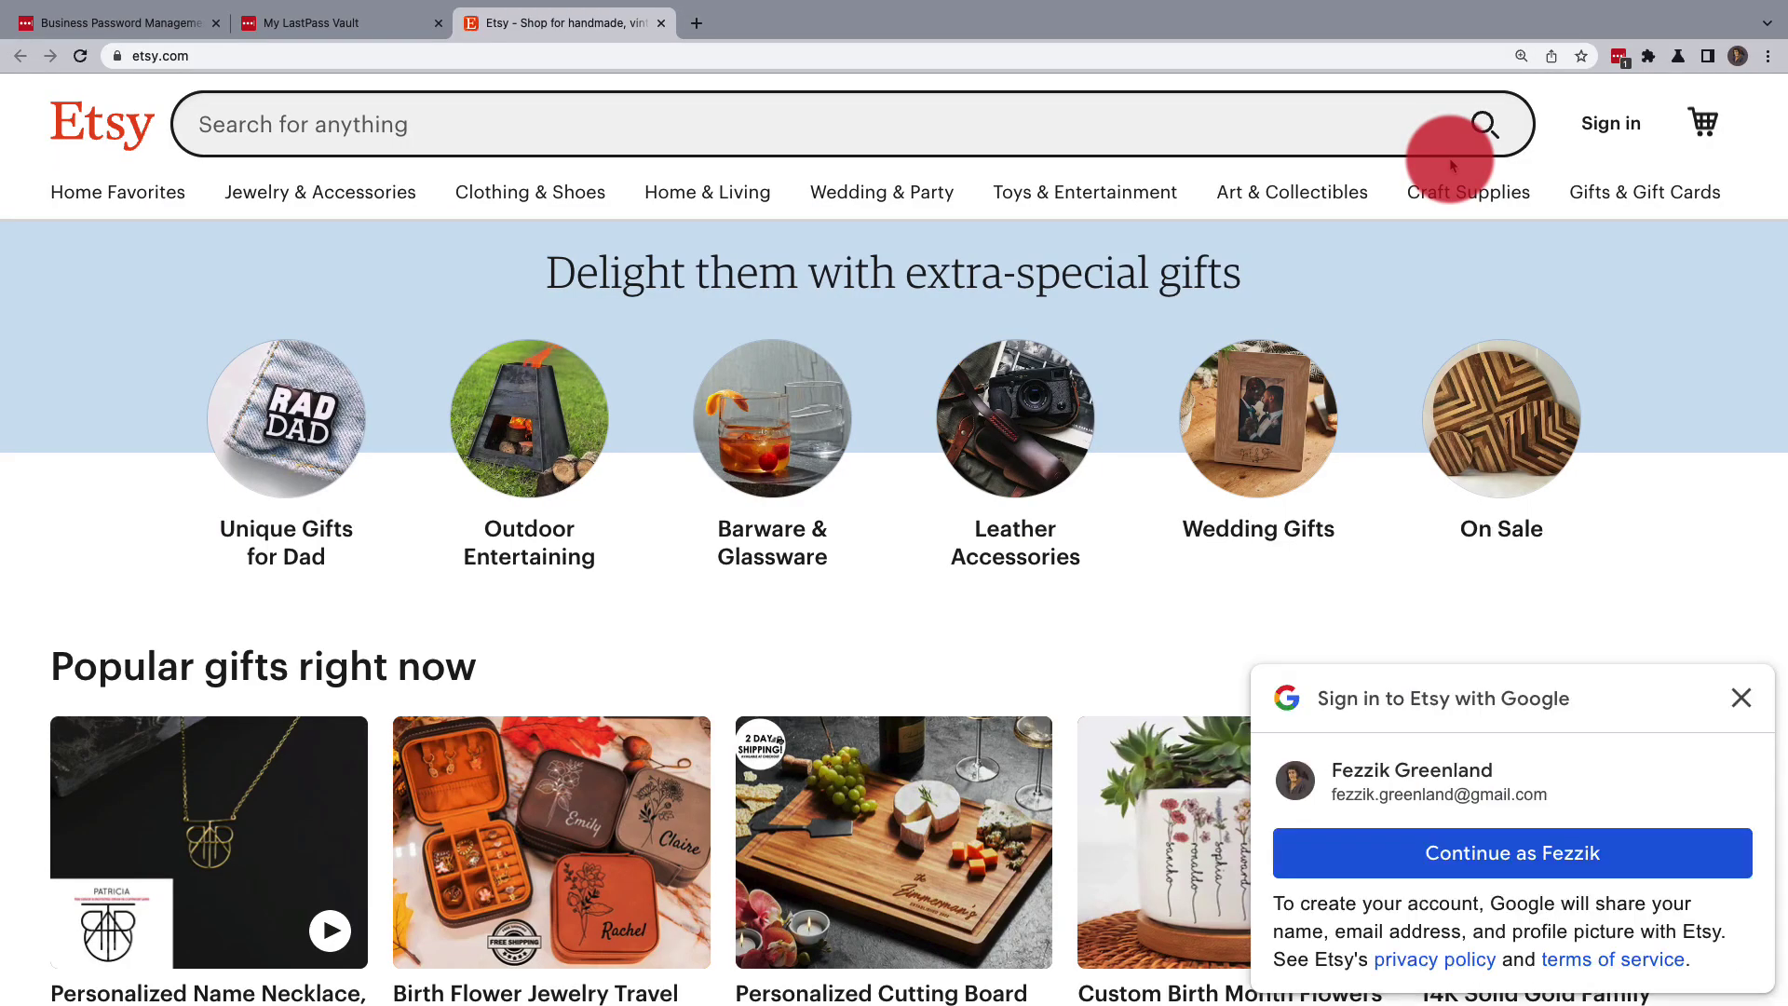
pyautogui.click(1610, 125)
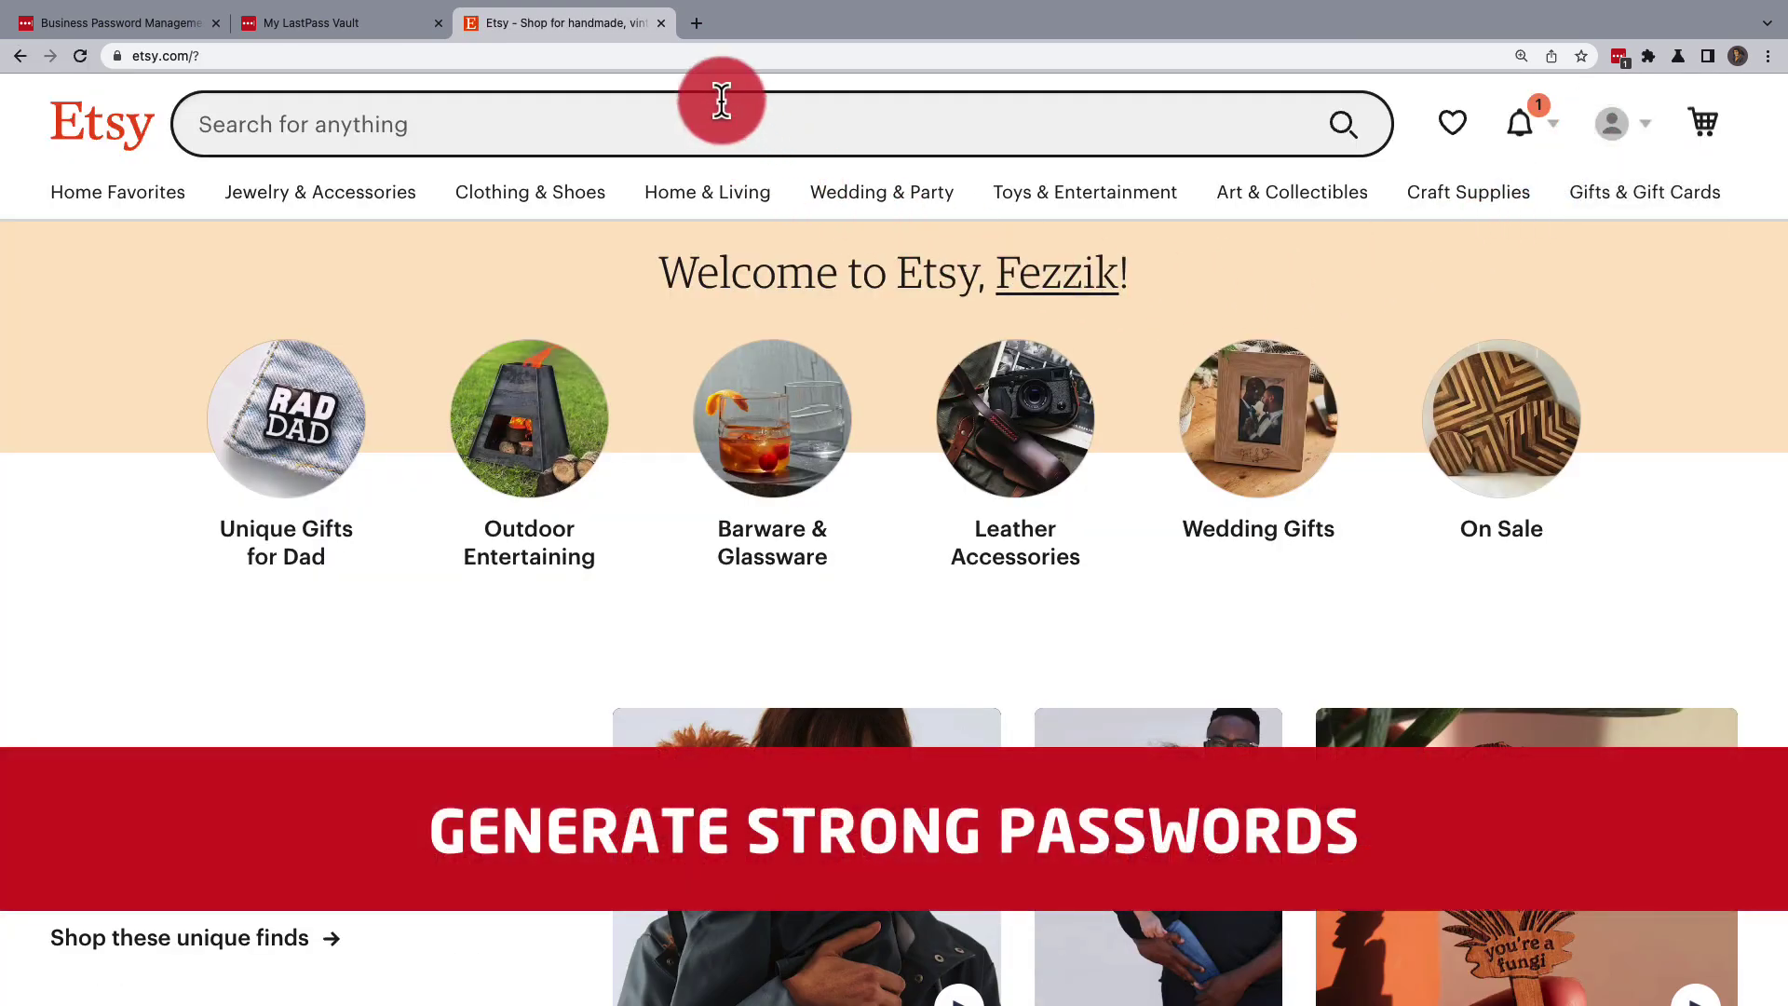
# Step: Open LinkedIn's Join now form and fill the email from the saved LastPass identity
pyautogui.click(695, 27)
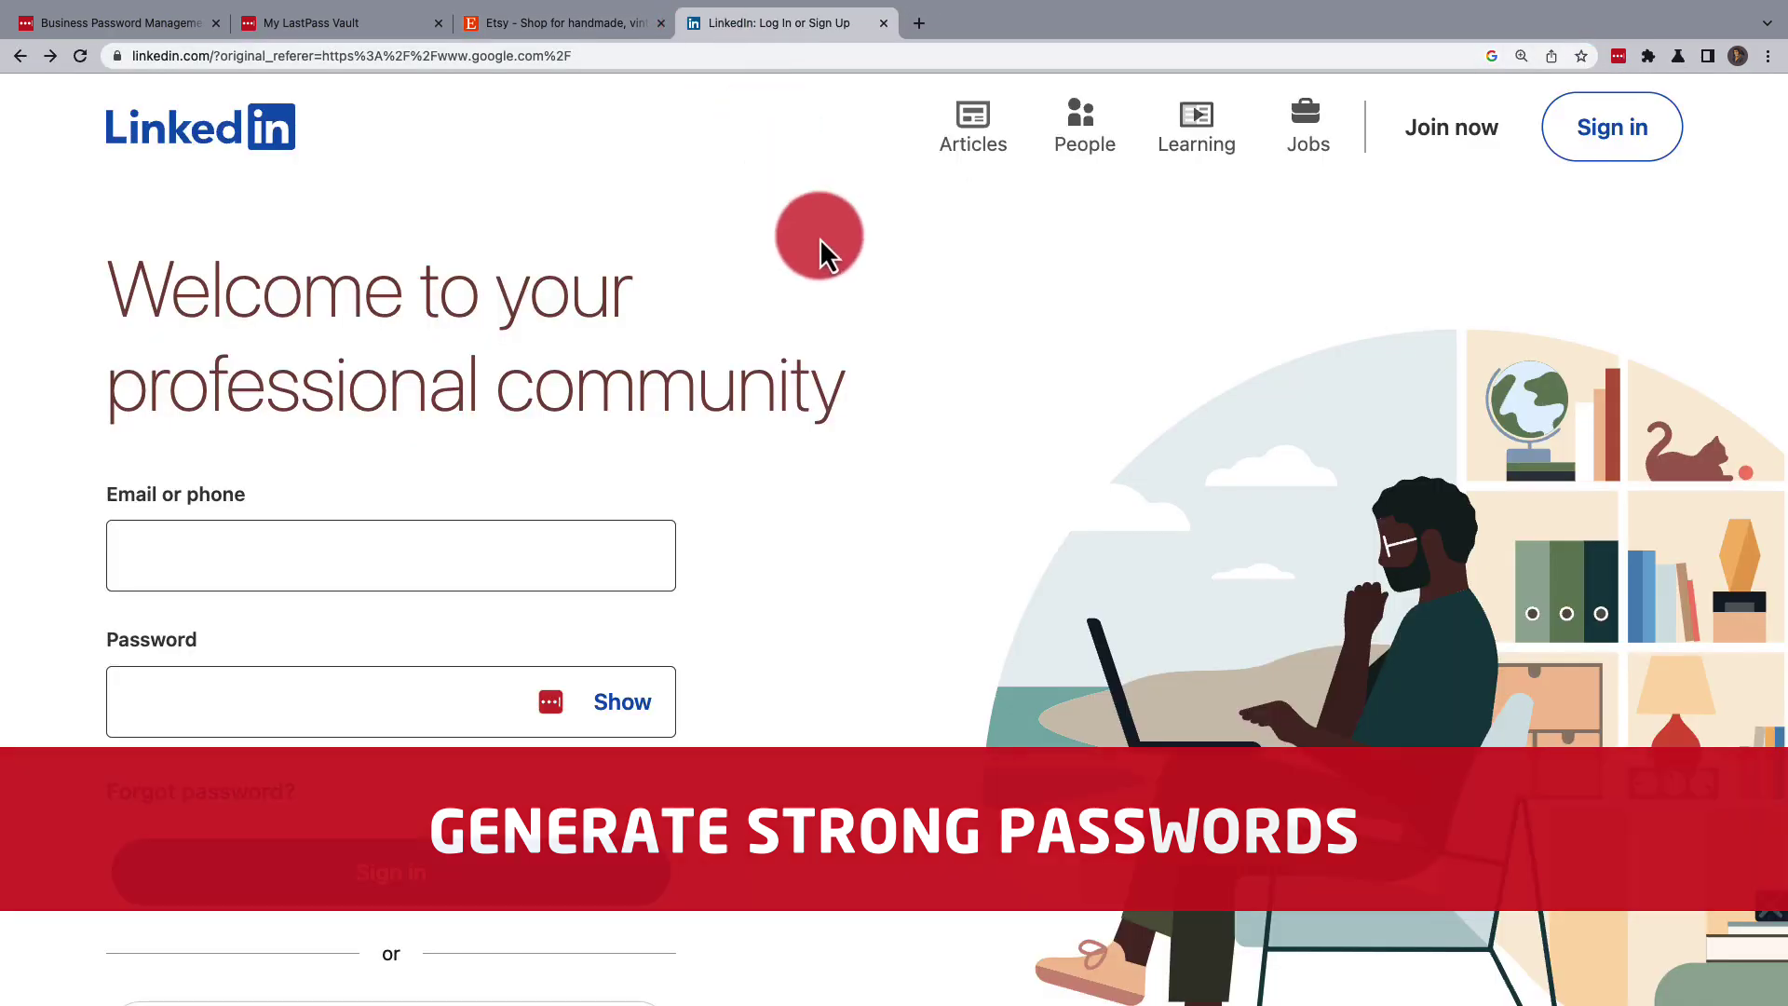
pyautogui.scroll(-1, 793, 554)
pyautogui.scroll(-5, 792, 571)
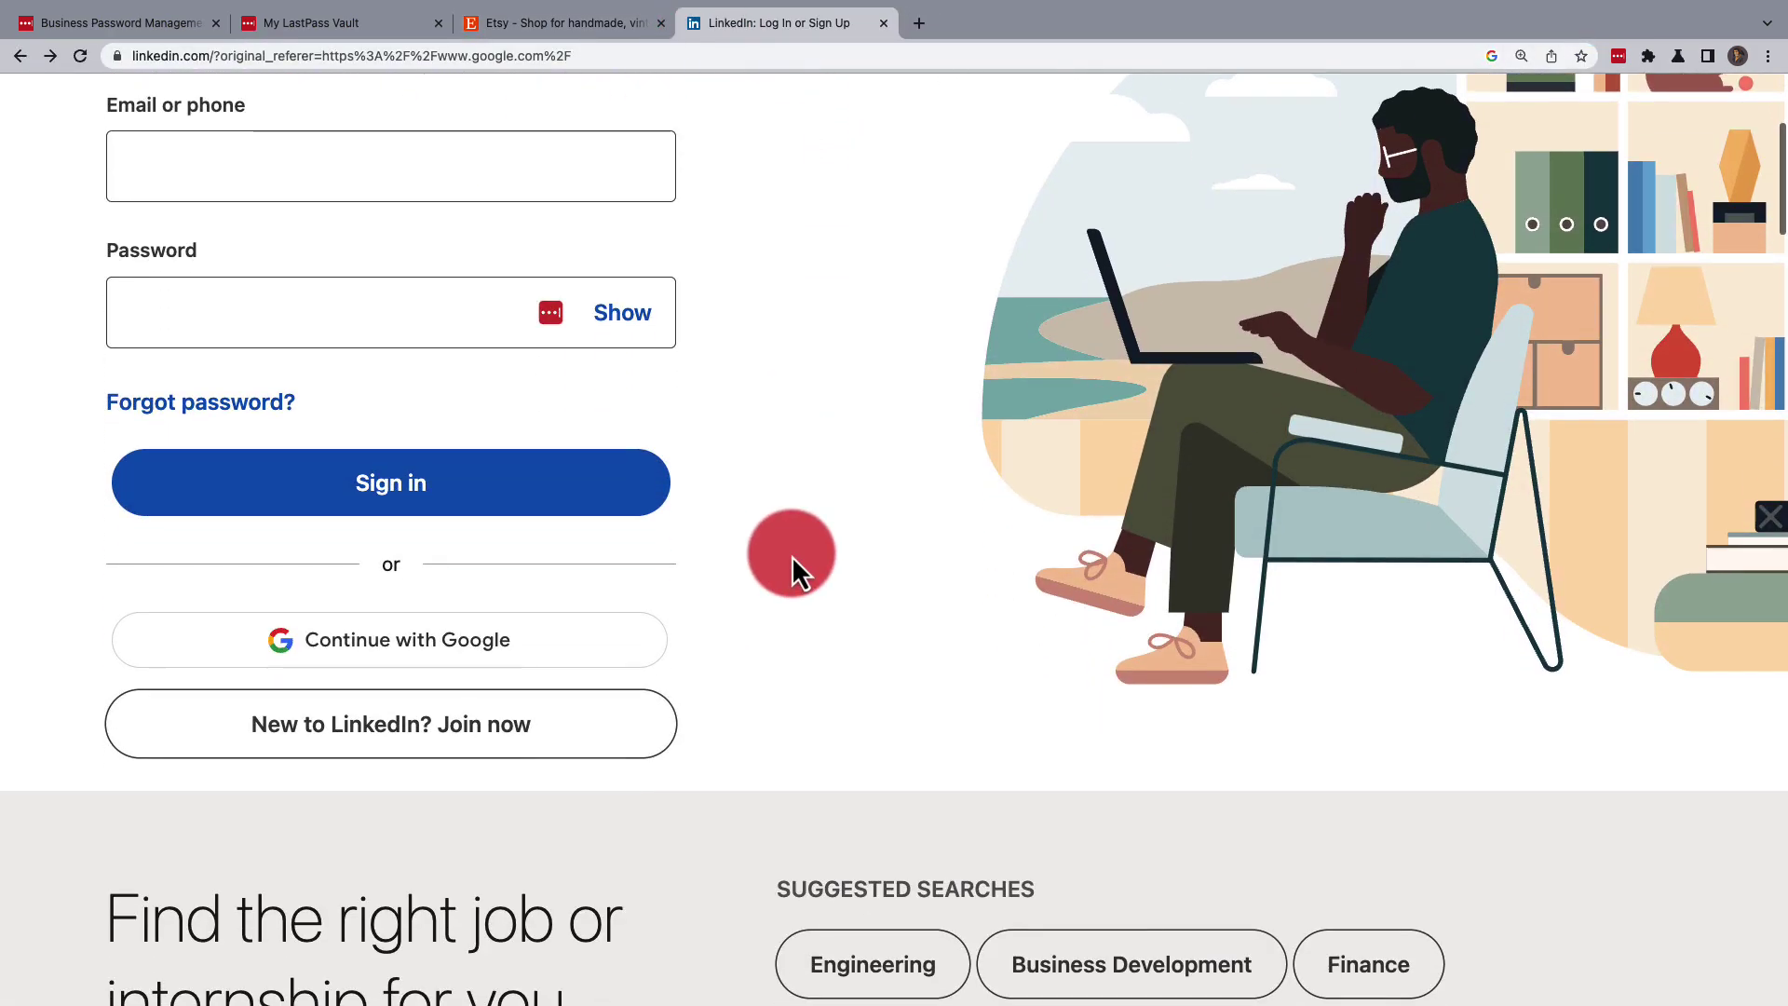
pyautogui.click(400, 728)
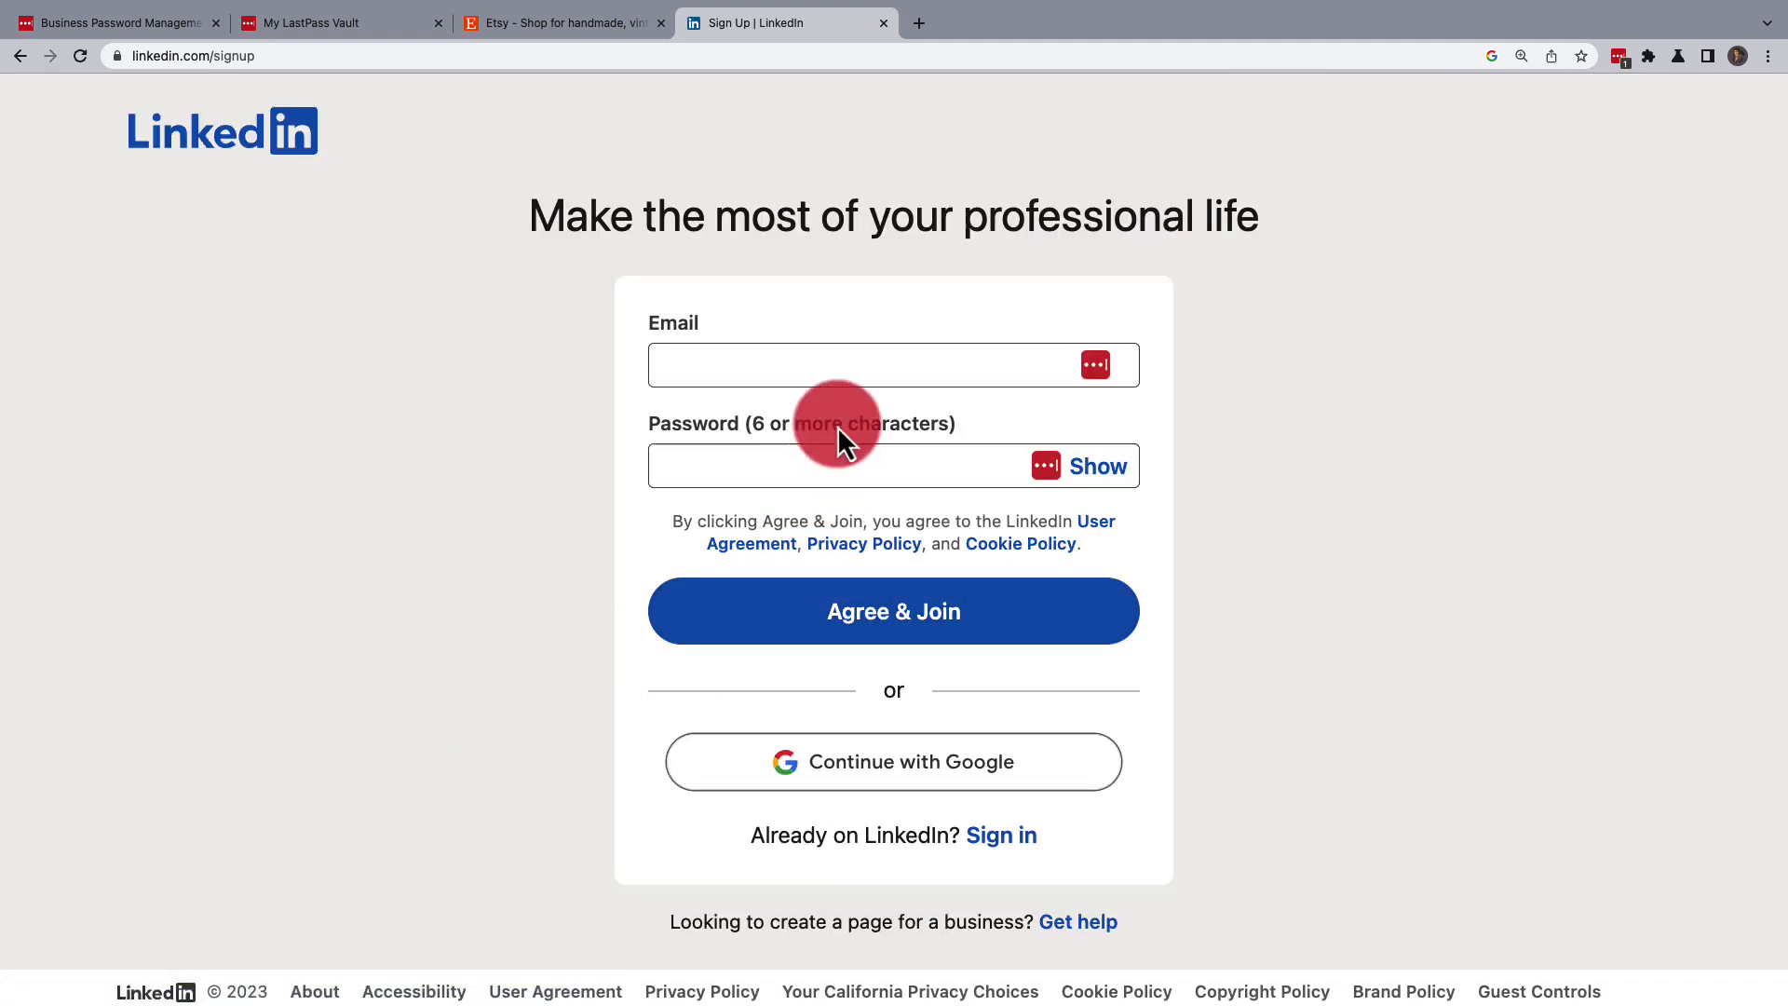
pyautogui.click(830, 367)
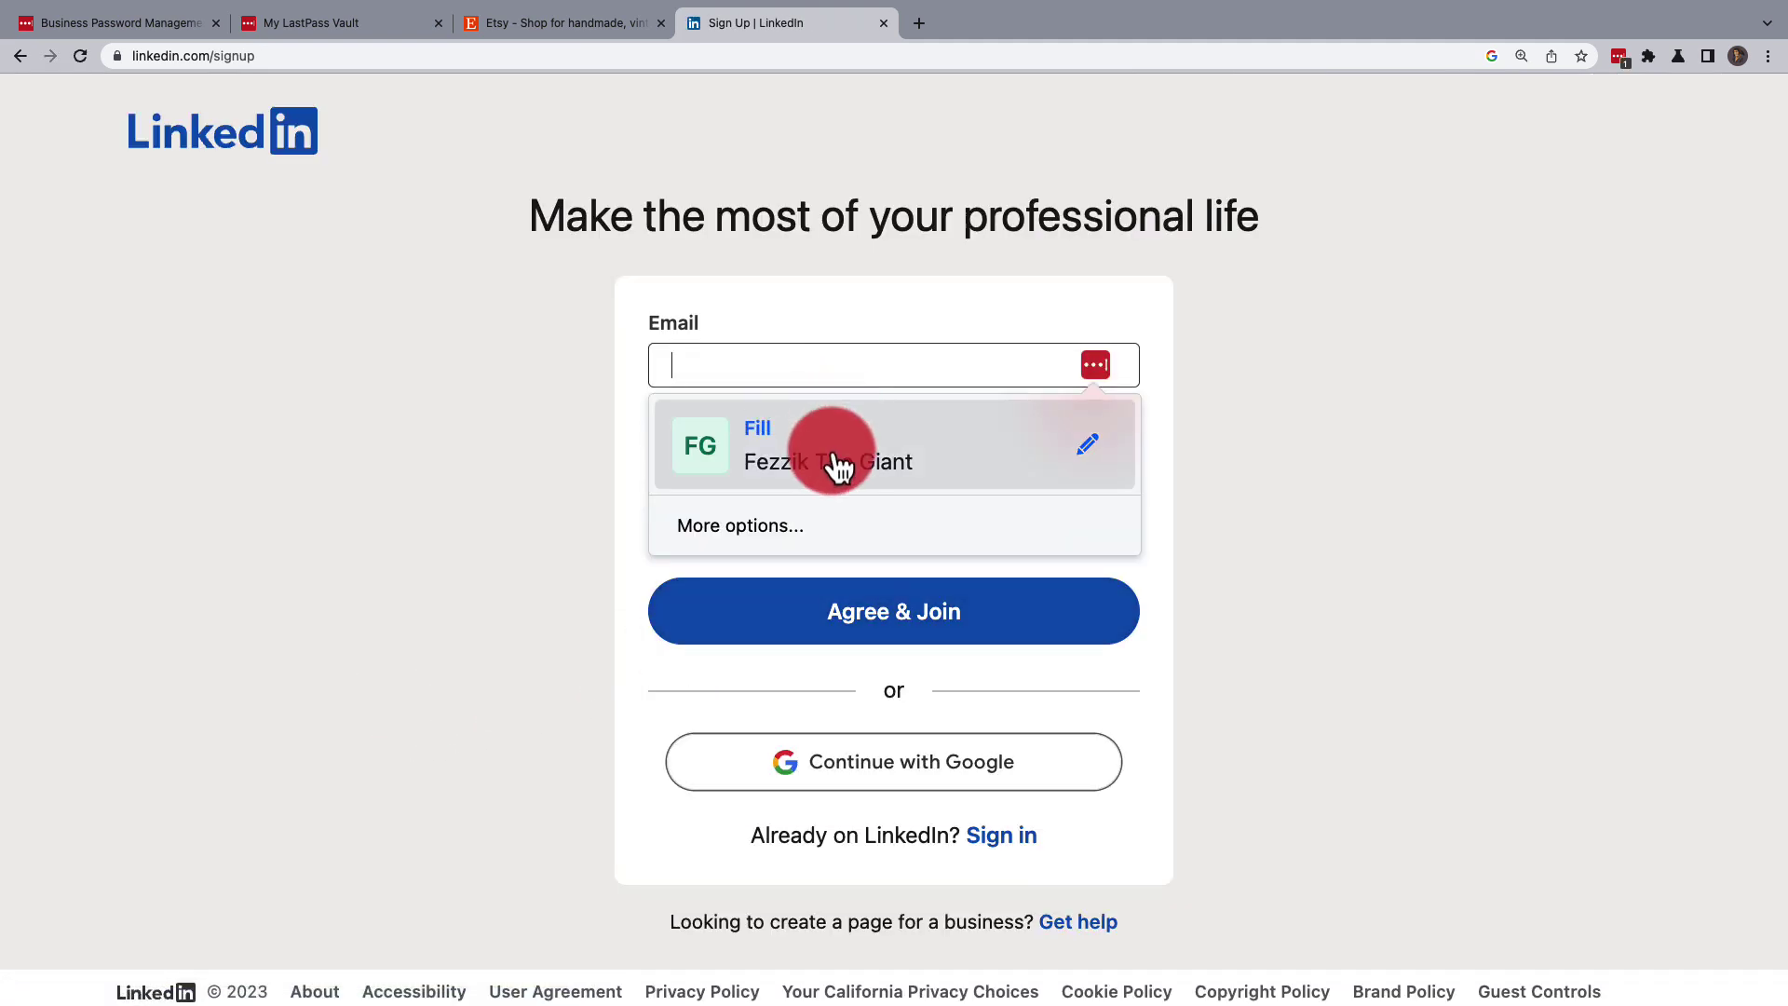
pyautogui.click(835, 465)
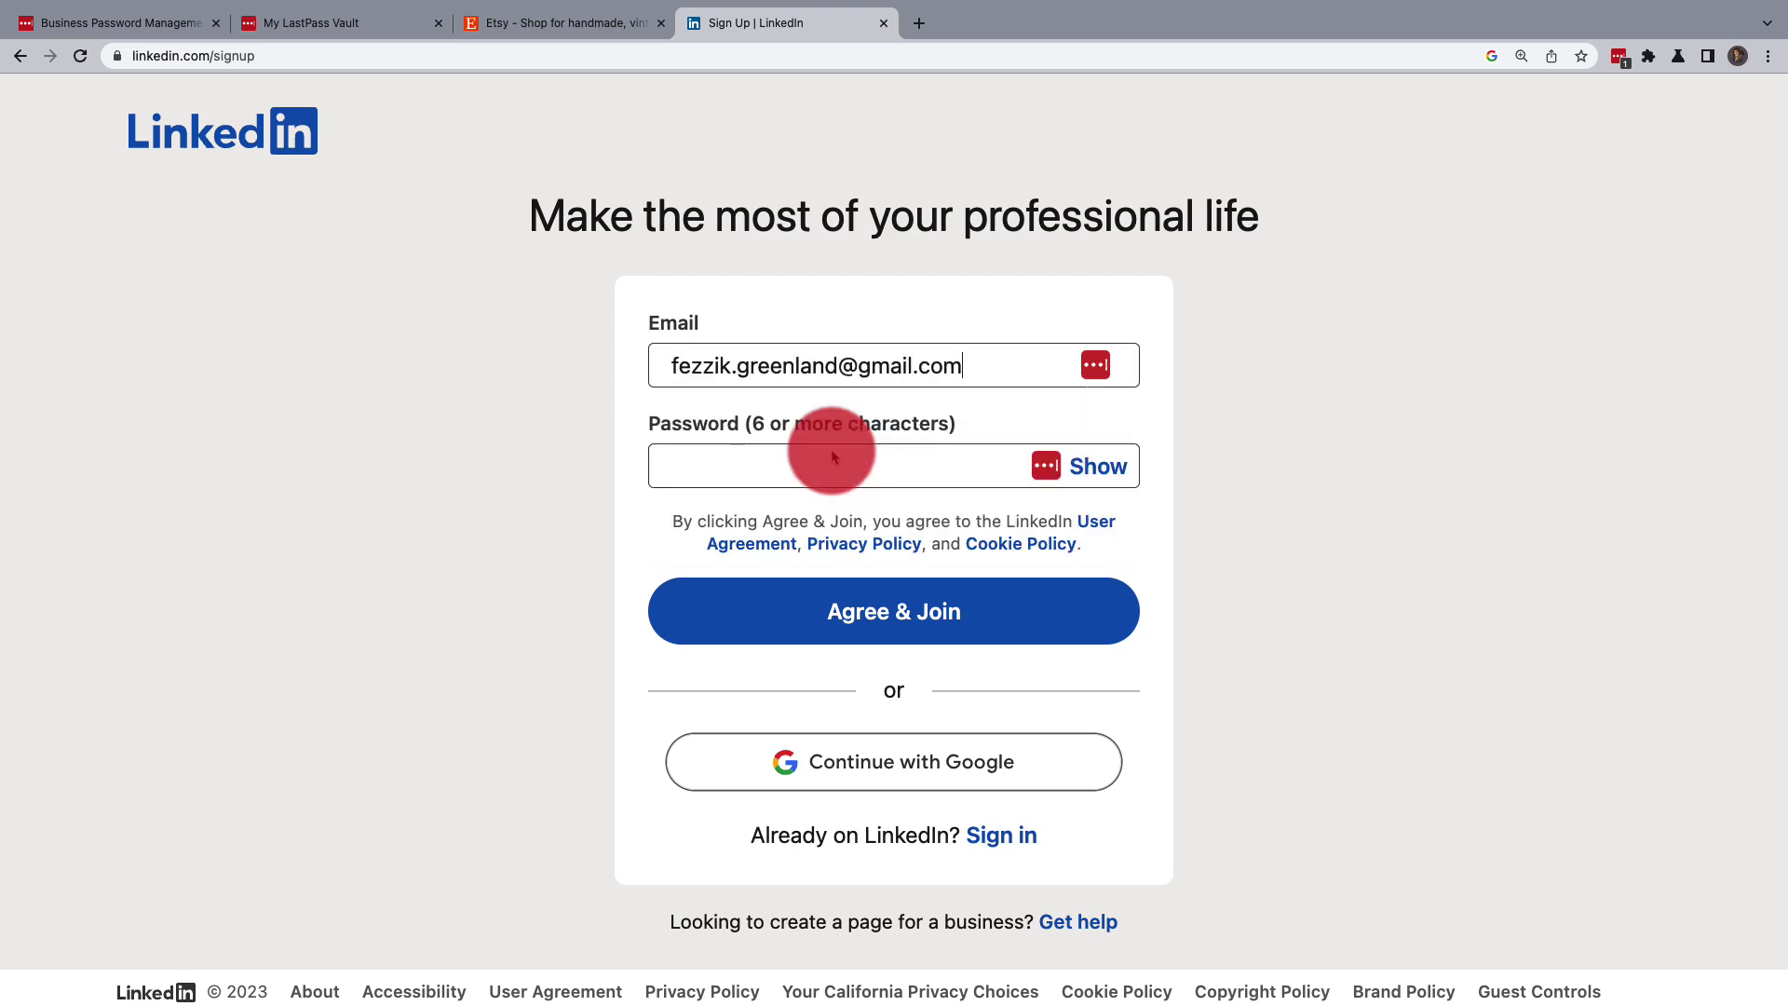
# Step: Set the LastPass password generator length to 13 characters
pyautogui.click(830, 456)
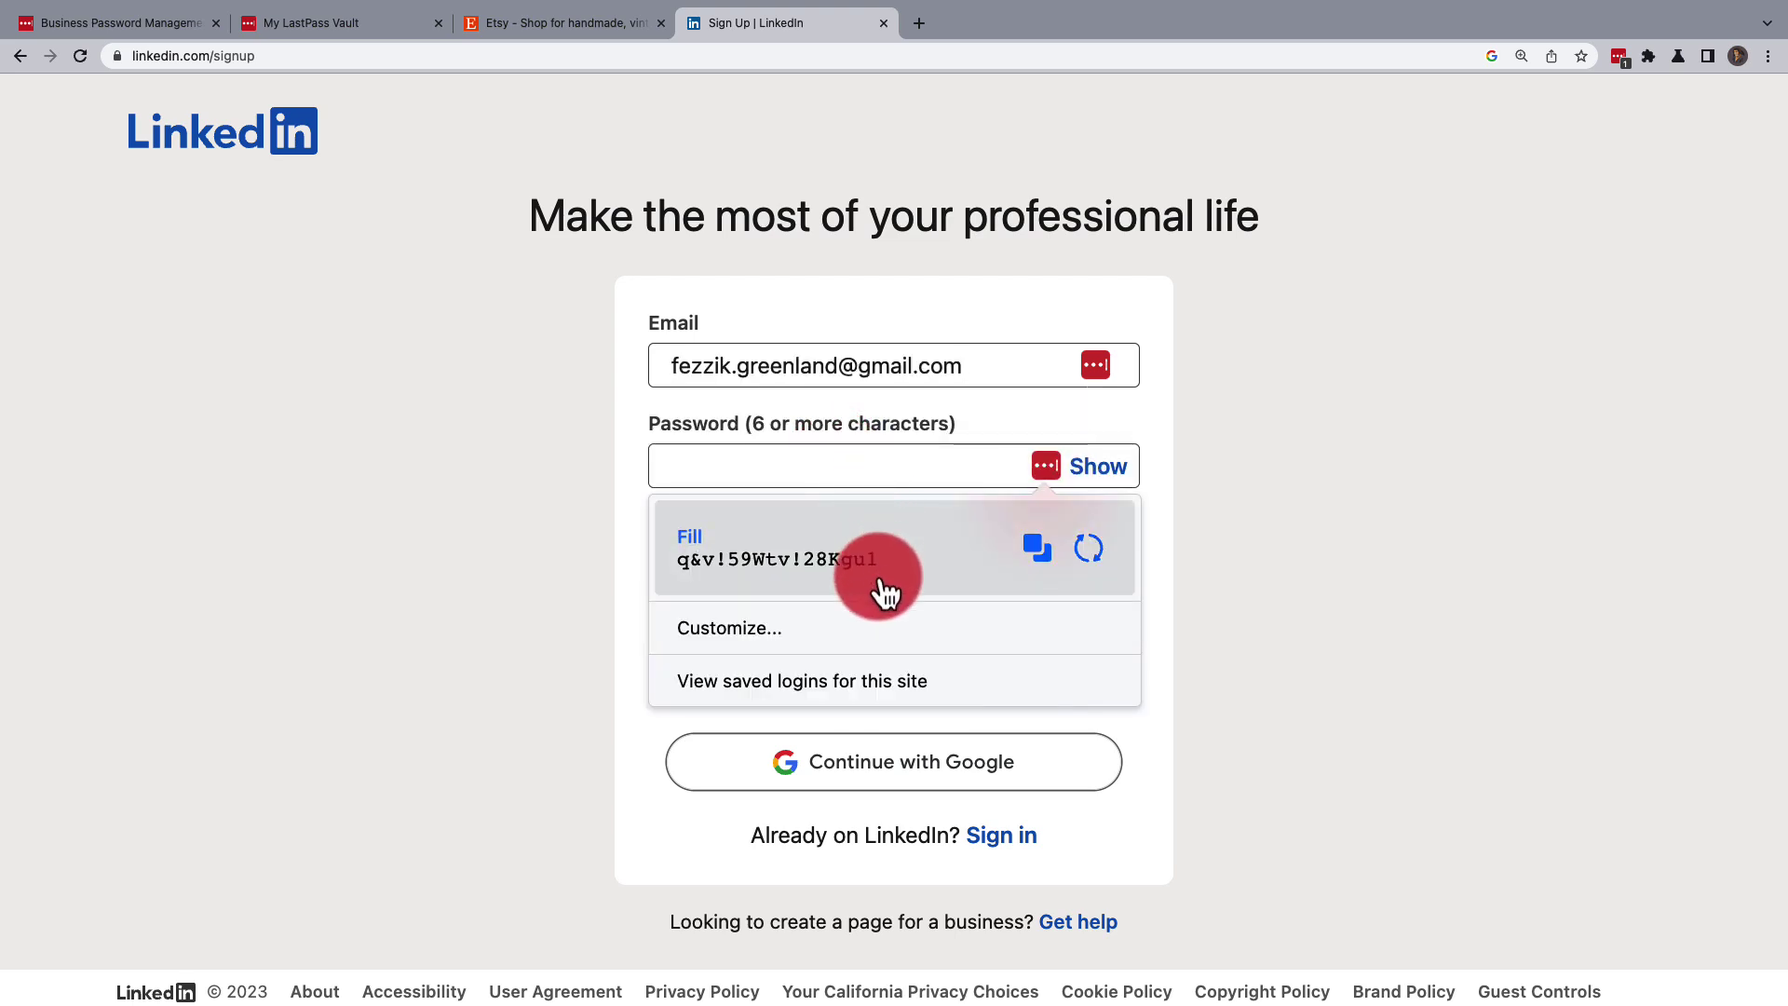
pyautogui.click(866, 631)
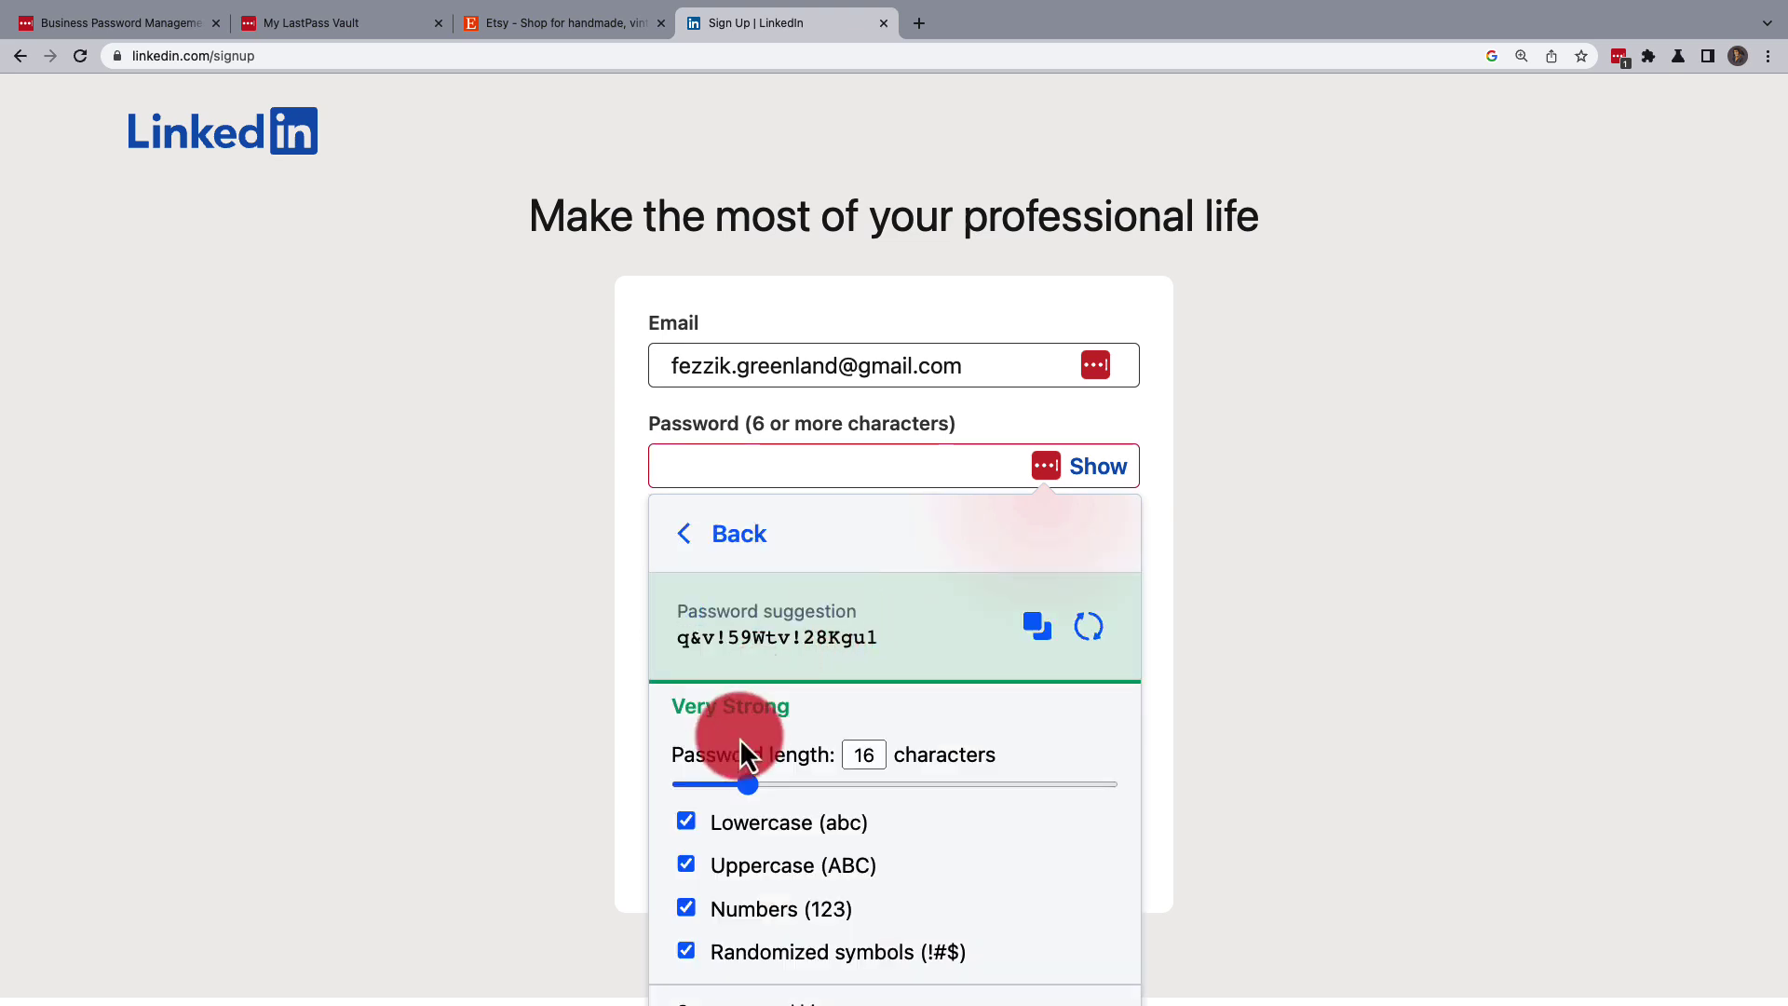
pyautogui.moveTo(751, 784); pyautogui.dragTo(734, 787)
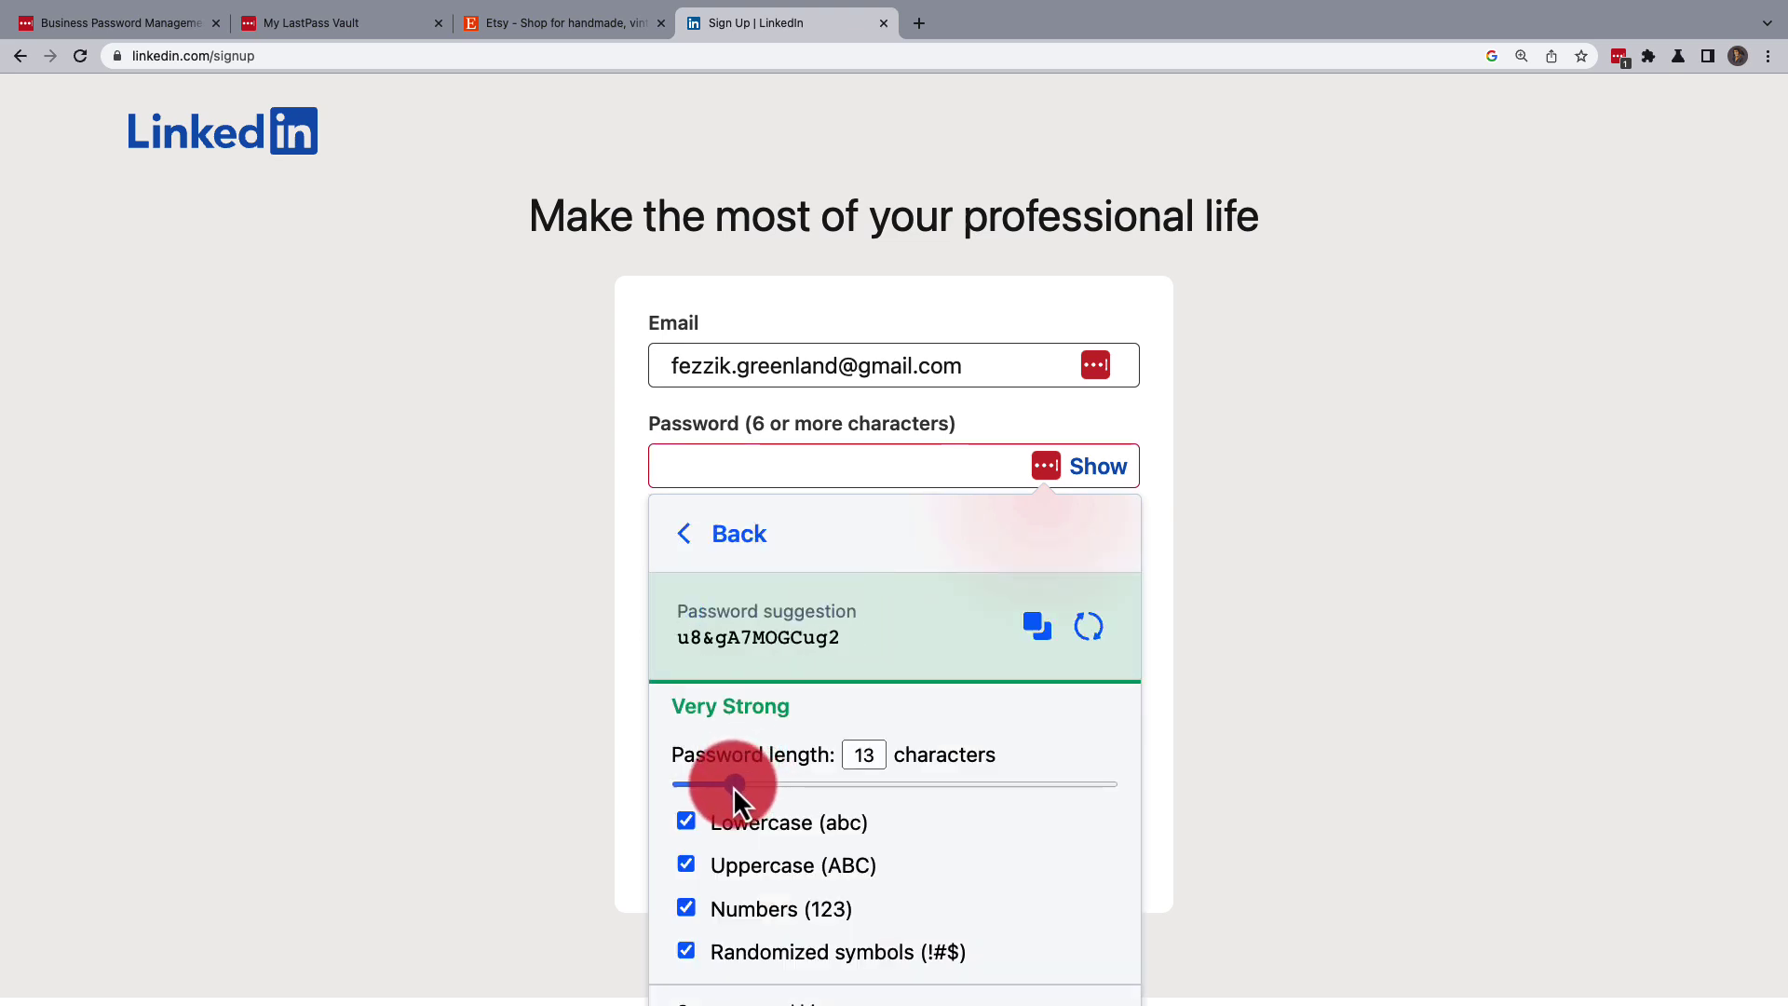
pyautogui.click(747, 545)
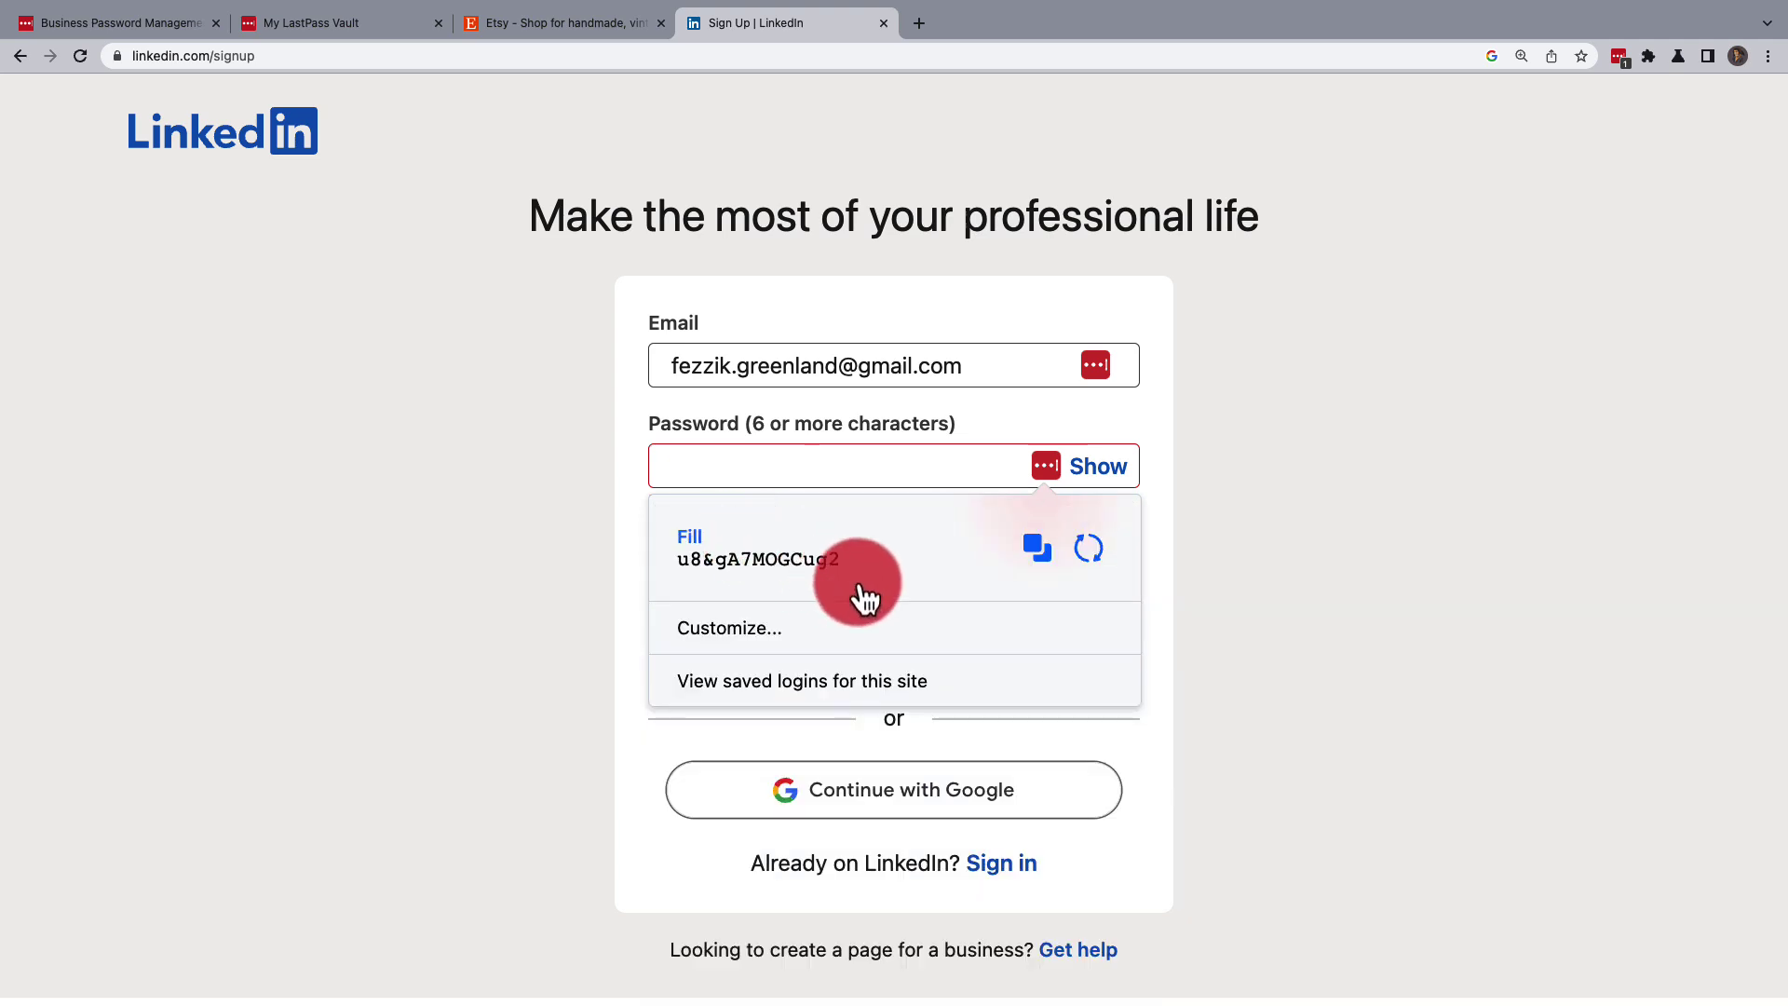
# Step: Fill a regenerated password, create the LinkedIn account, and save the login to LastPass
pyautogui.click(1098, 557)
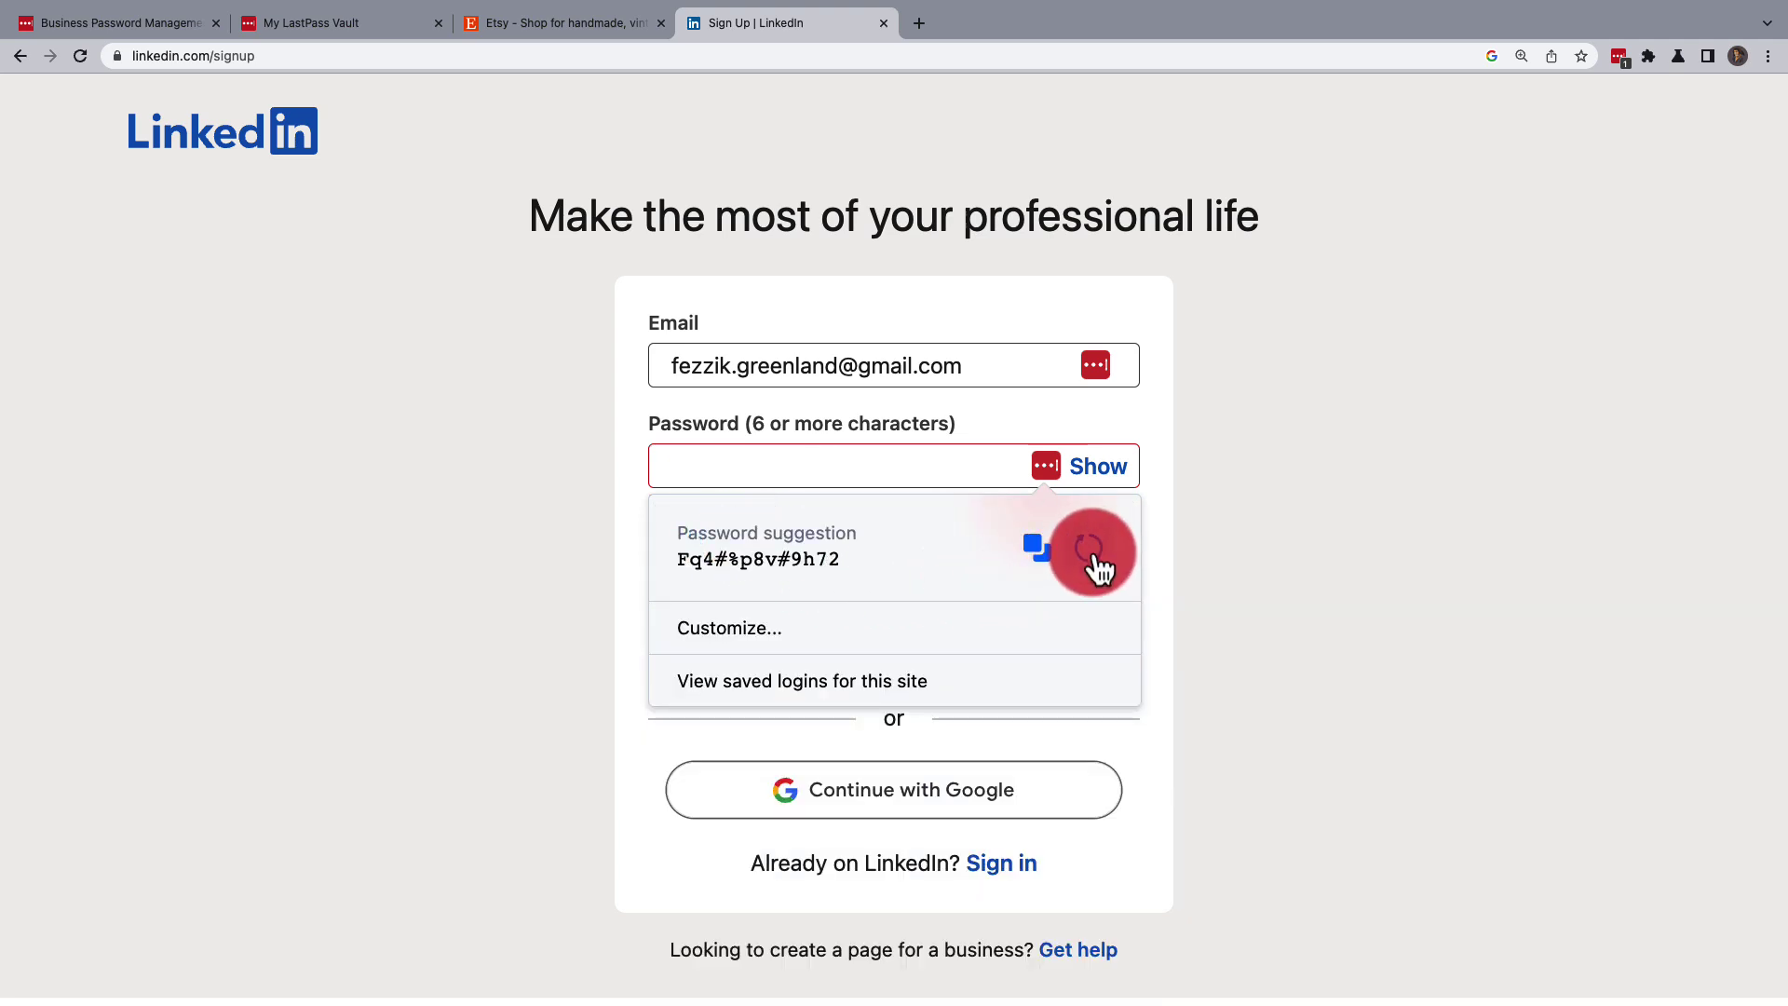
pyautogui.click(1098, 557)
pyautogui.click(1098, 558)
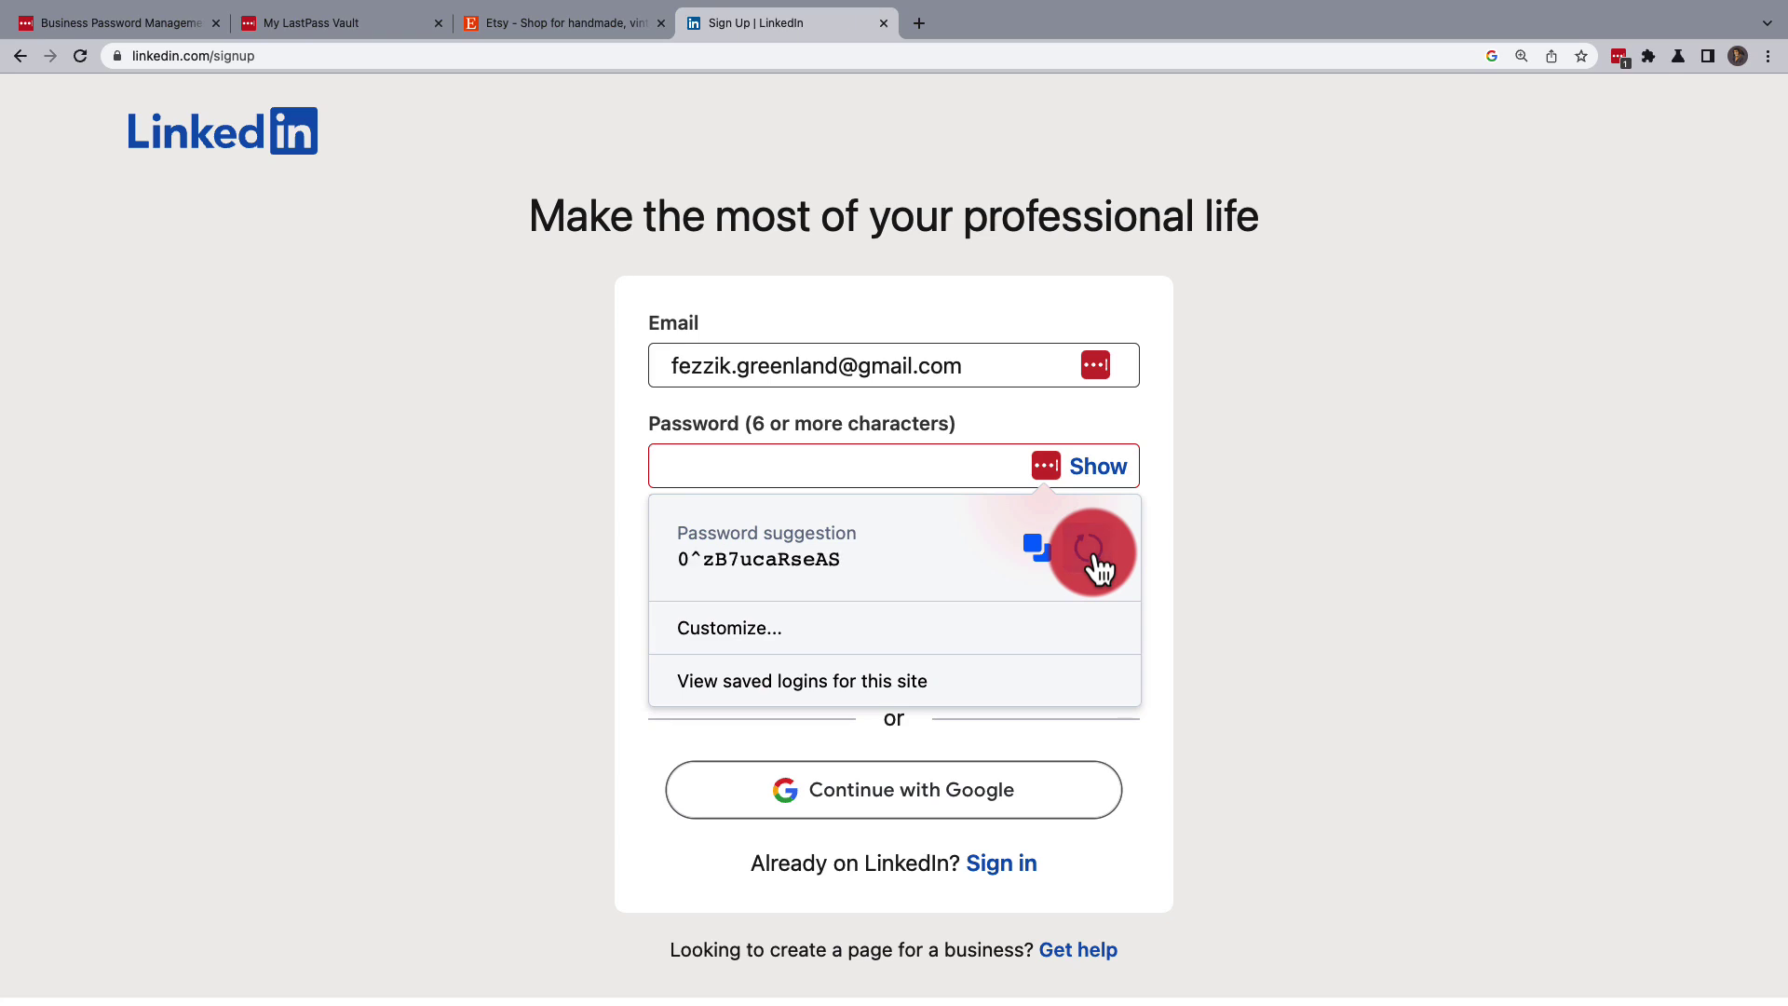
pyautogui.click(874, 580)
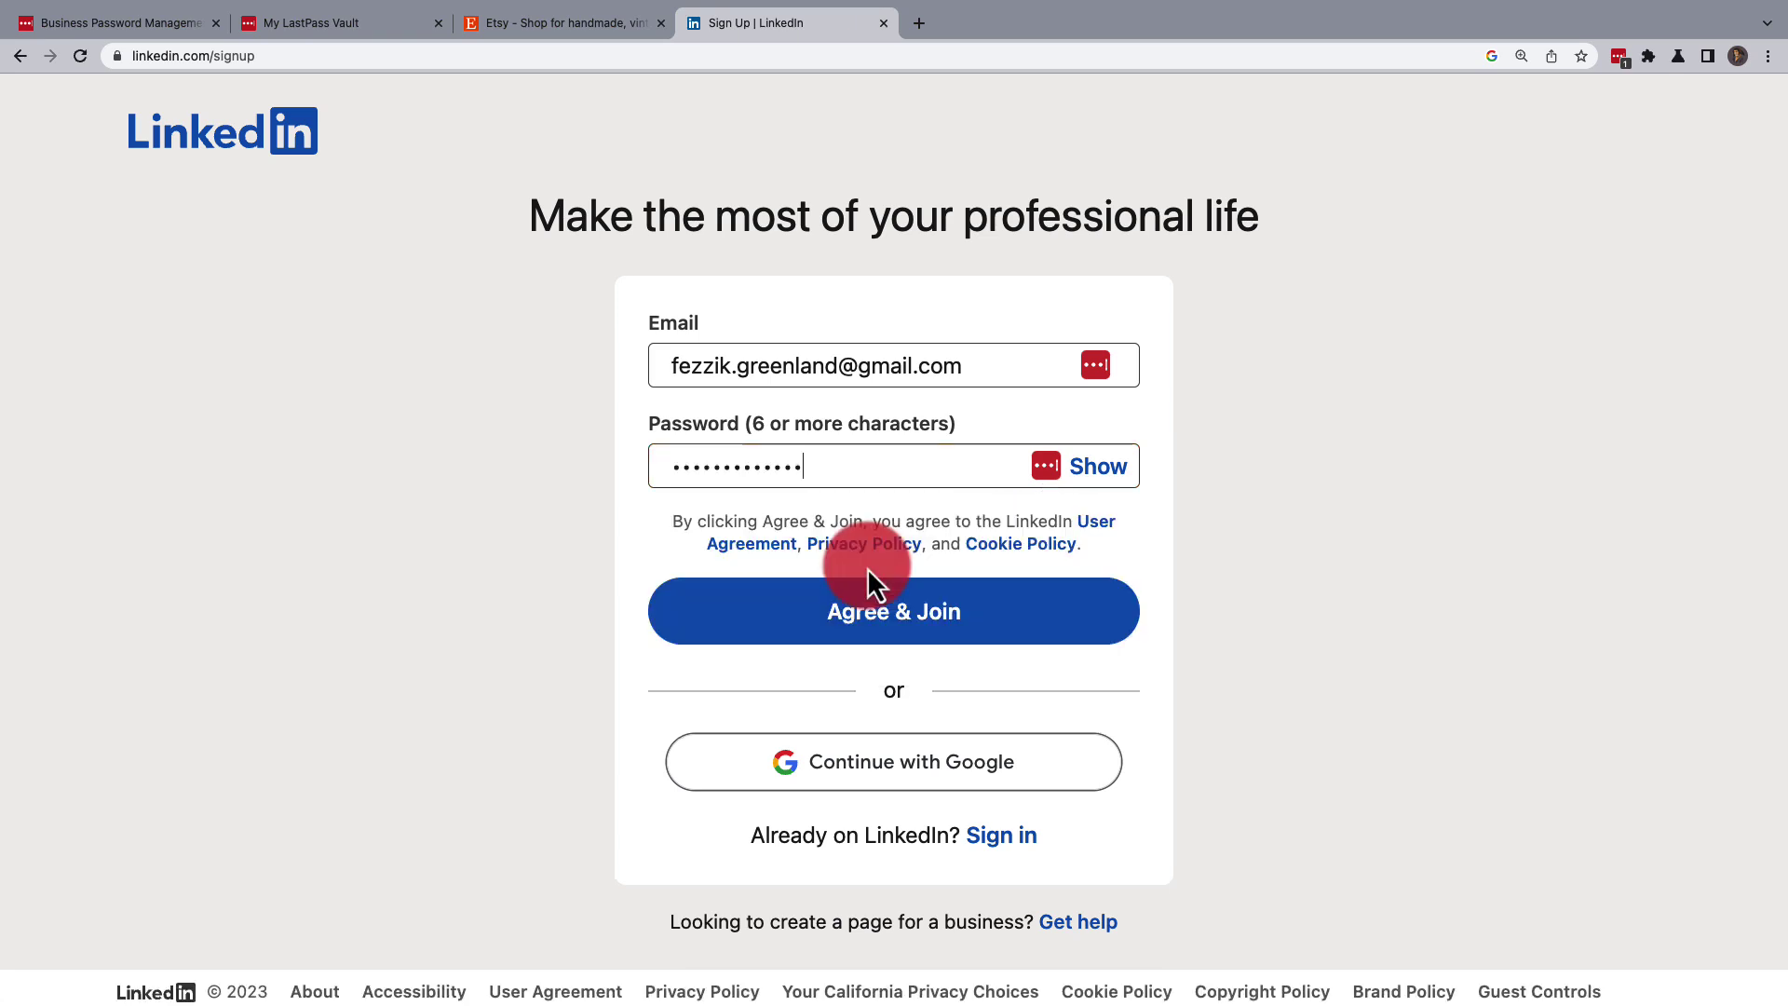
pyautogui.click(901, 625)
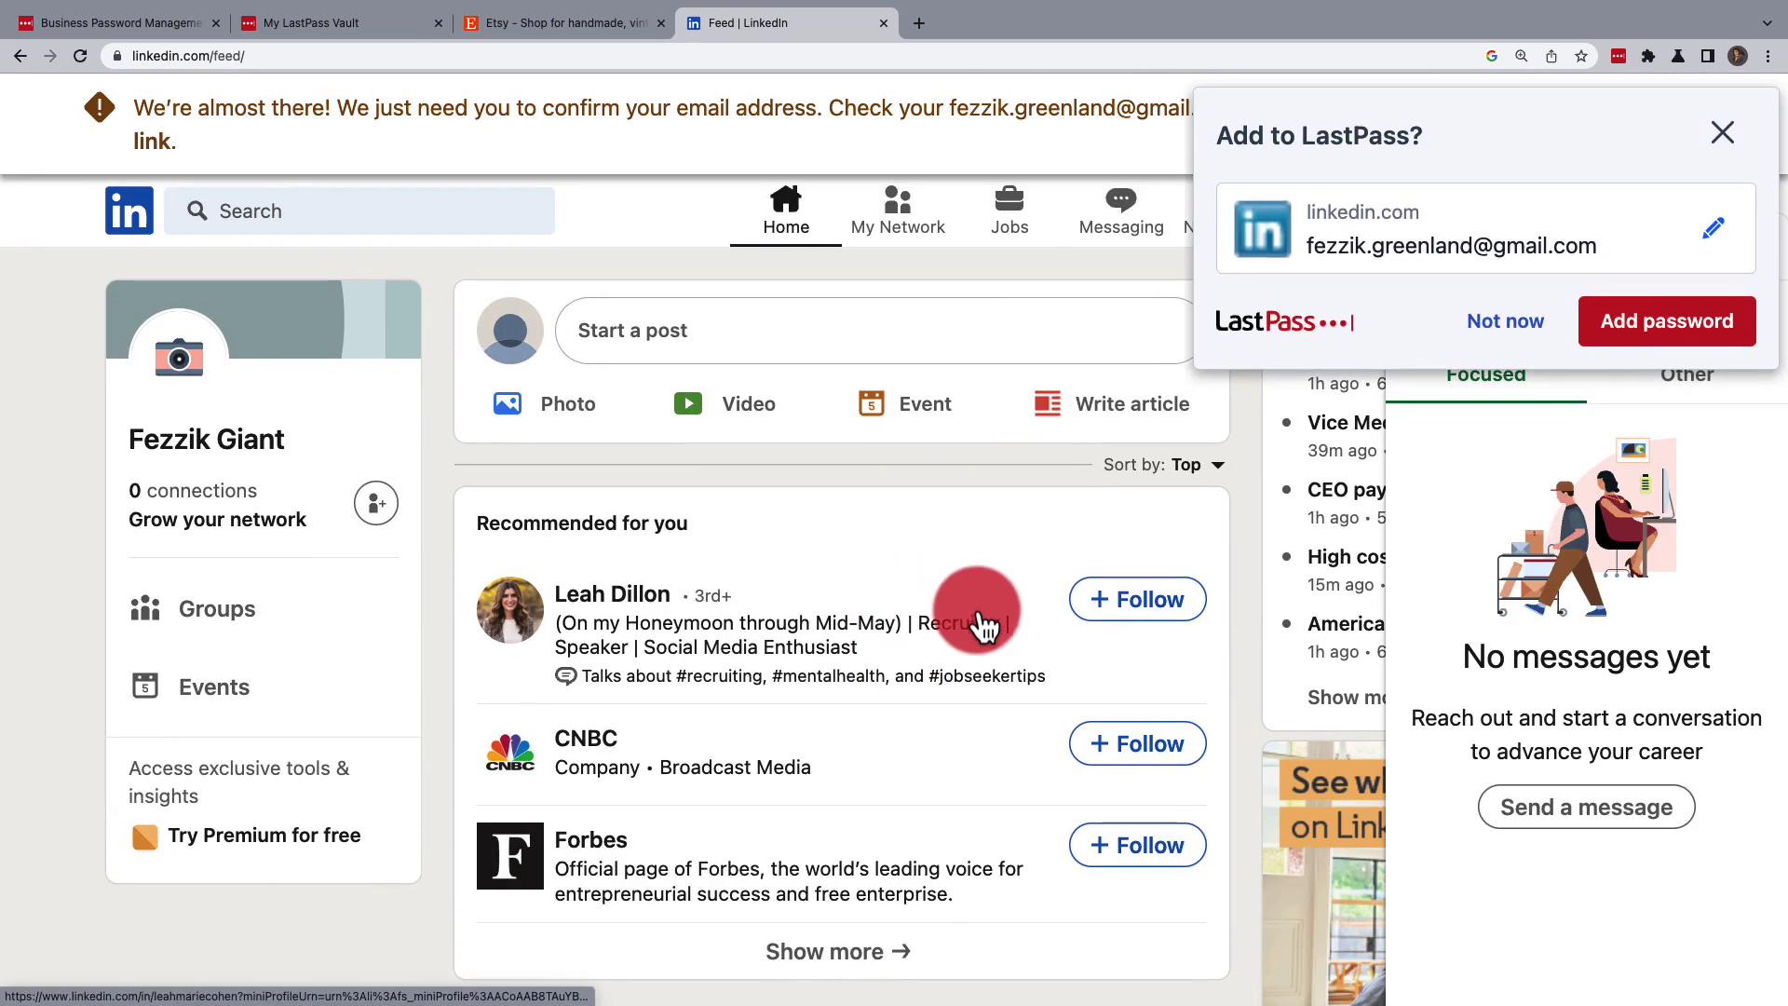
pyautogui.click(1618, 337)
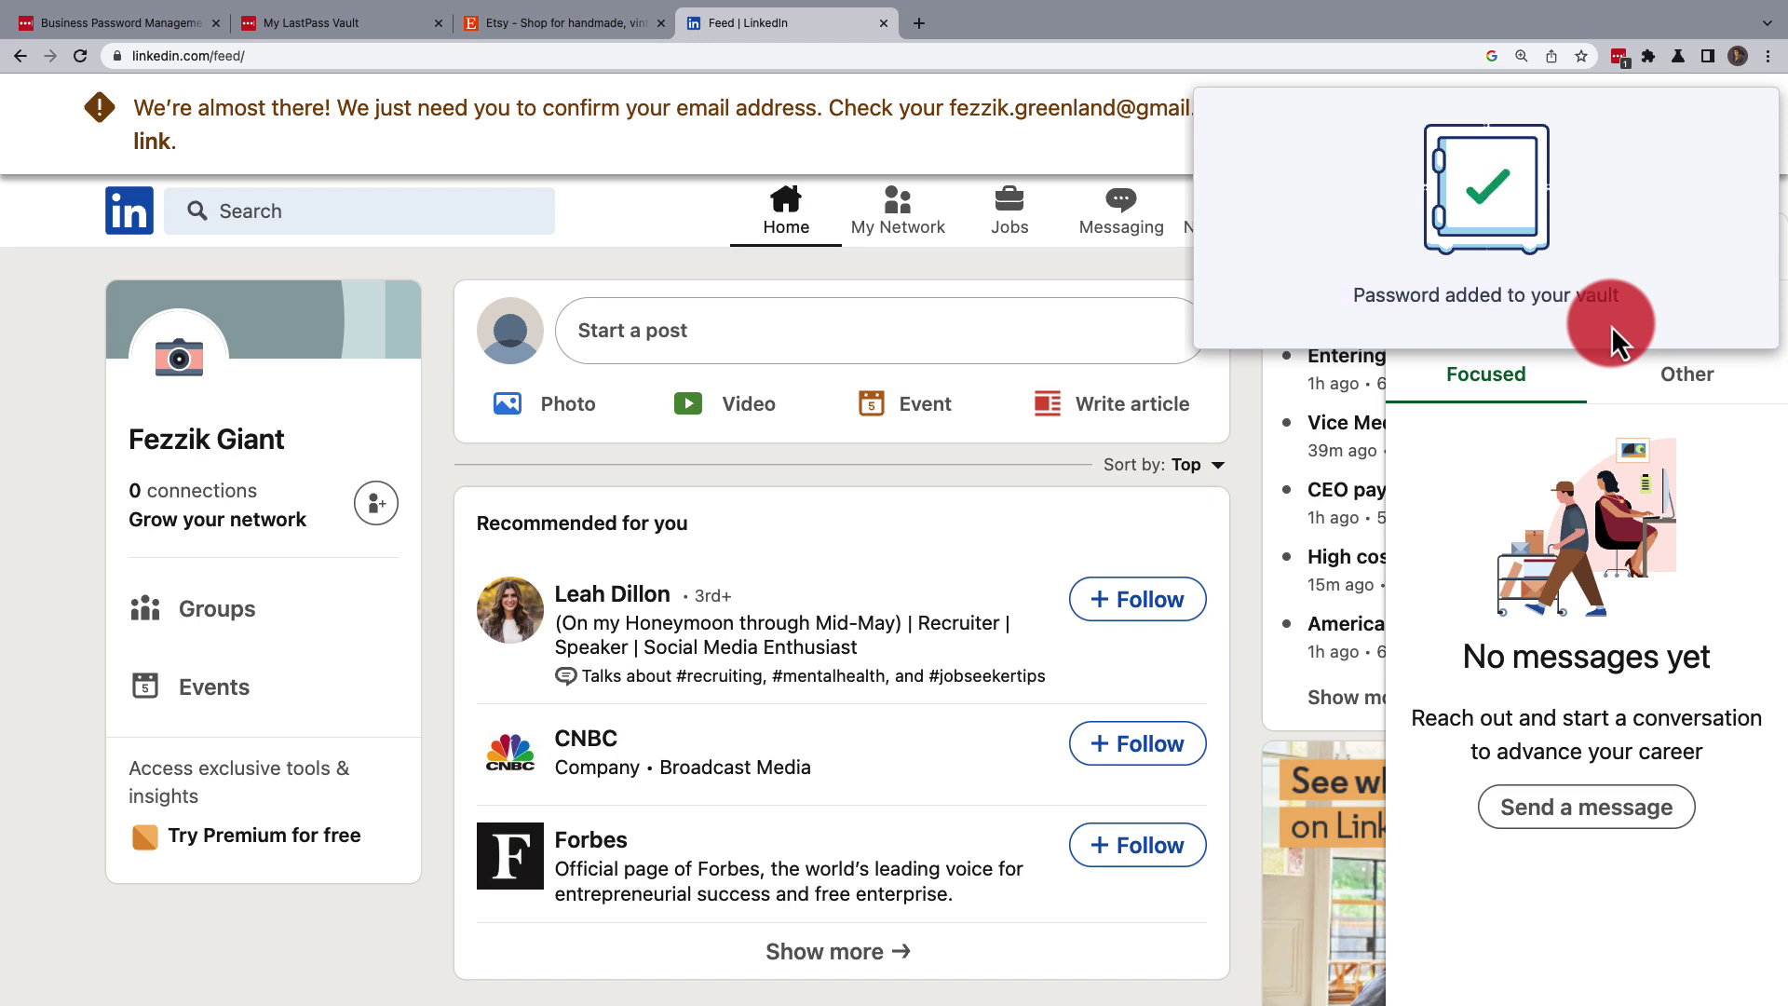
# Step: Open the web vault in a new tab, now listing linkedin.com among 14 items
pyautogui.click(1619, 62)
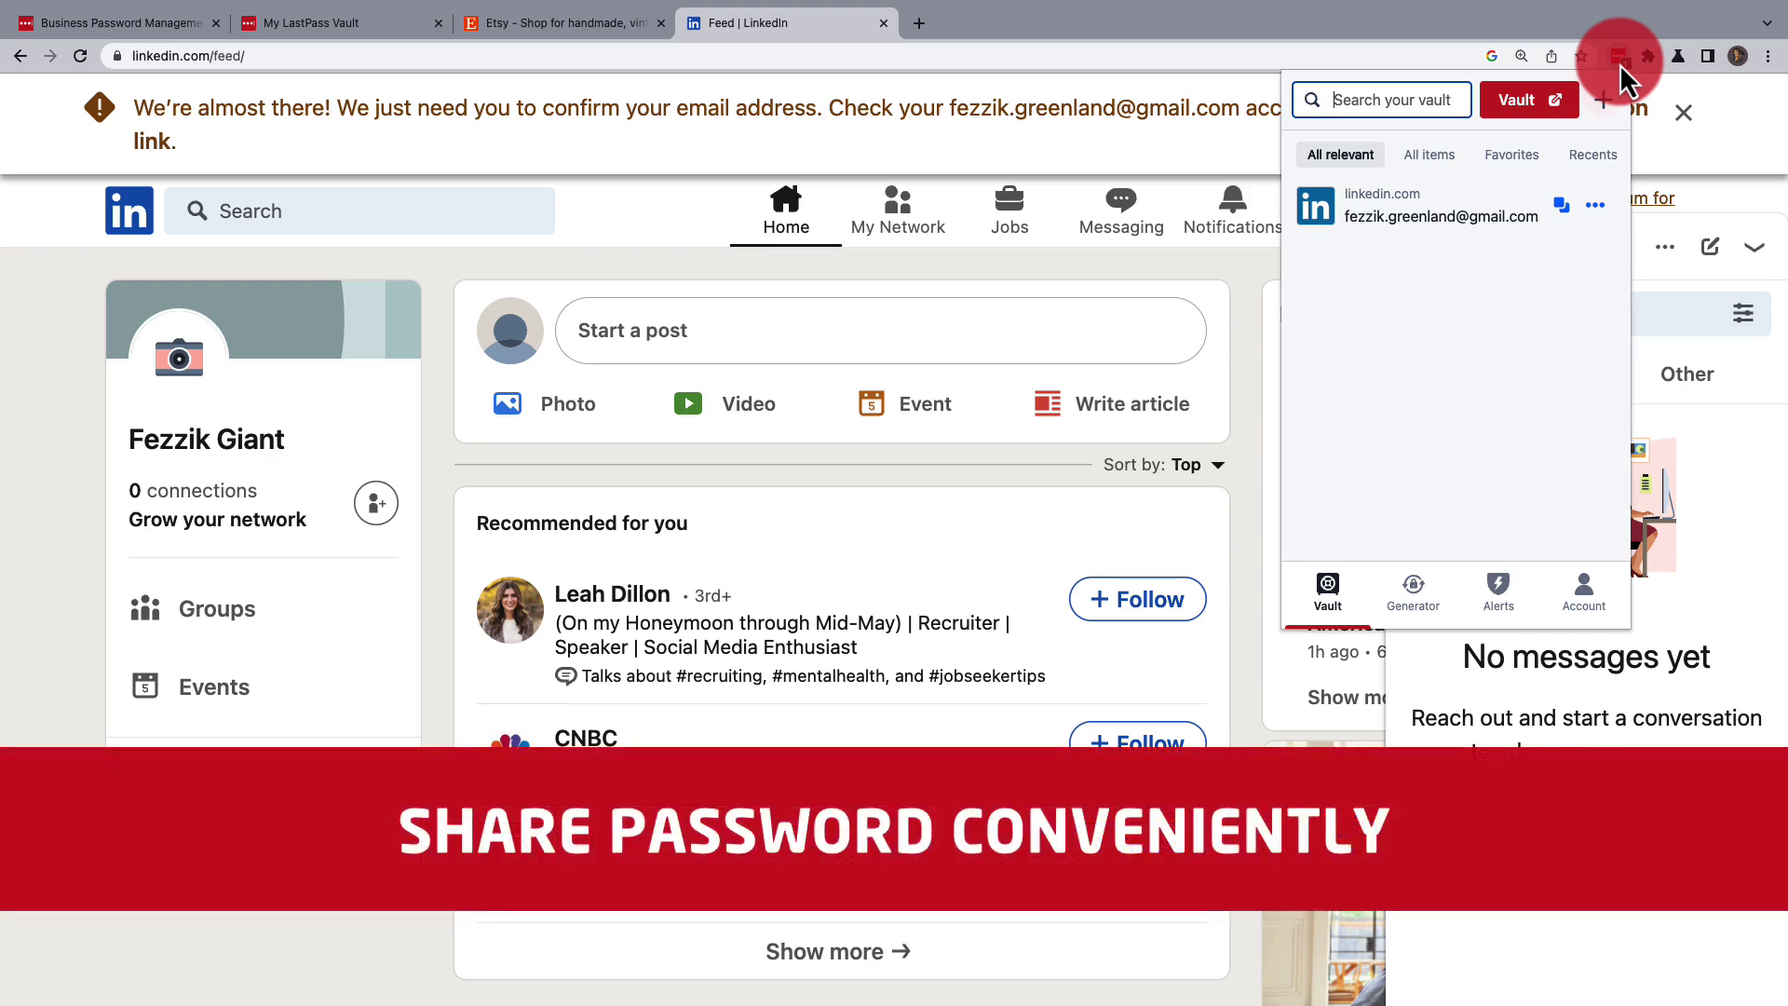
pyautogui.click(1533, 103)
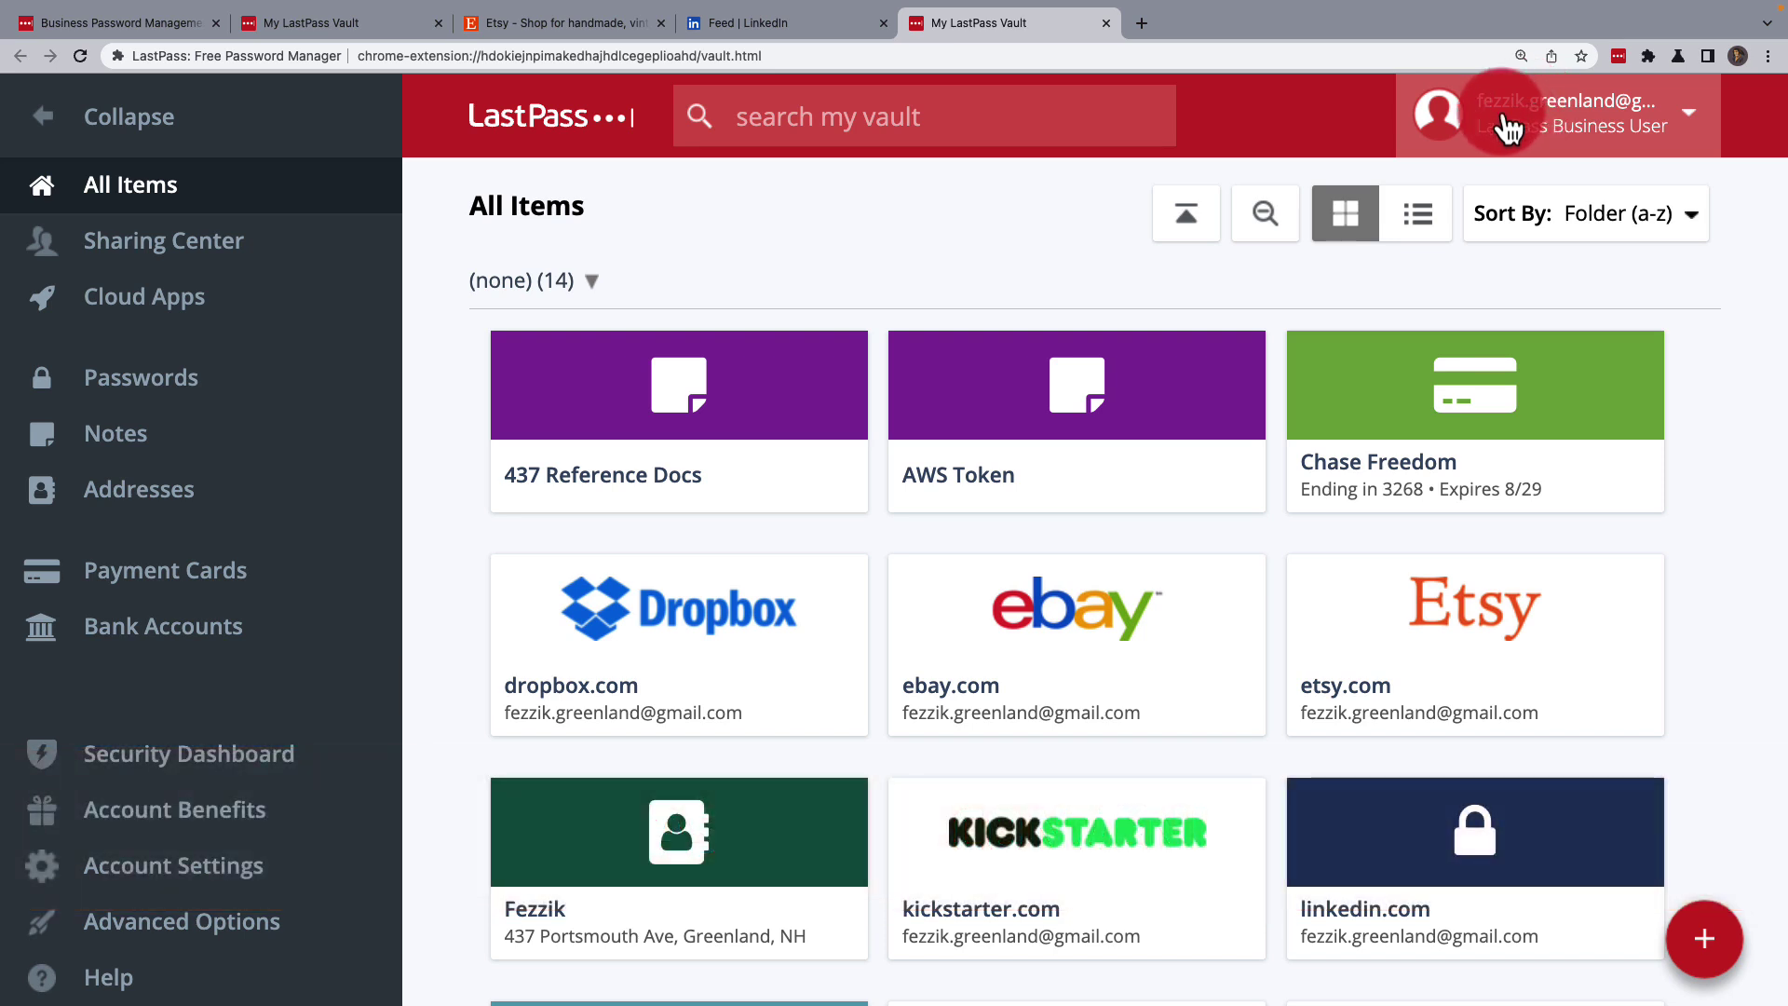
pyautogui.scroll(-2, 1392, 461)
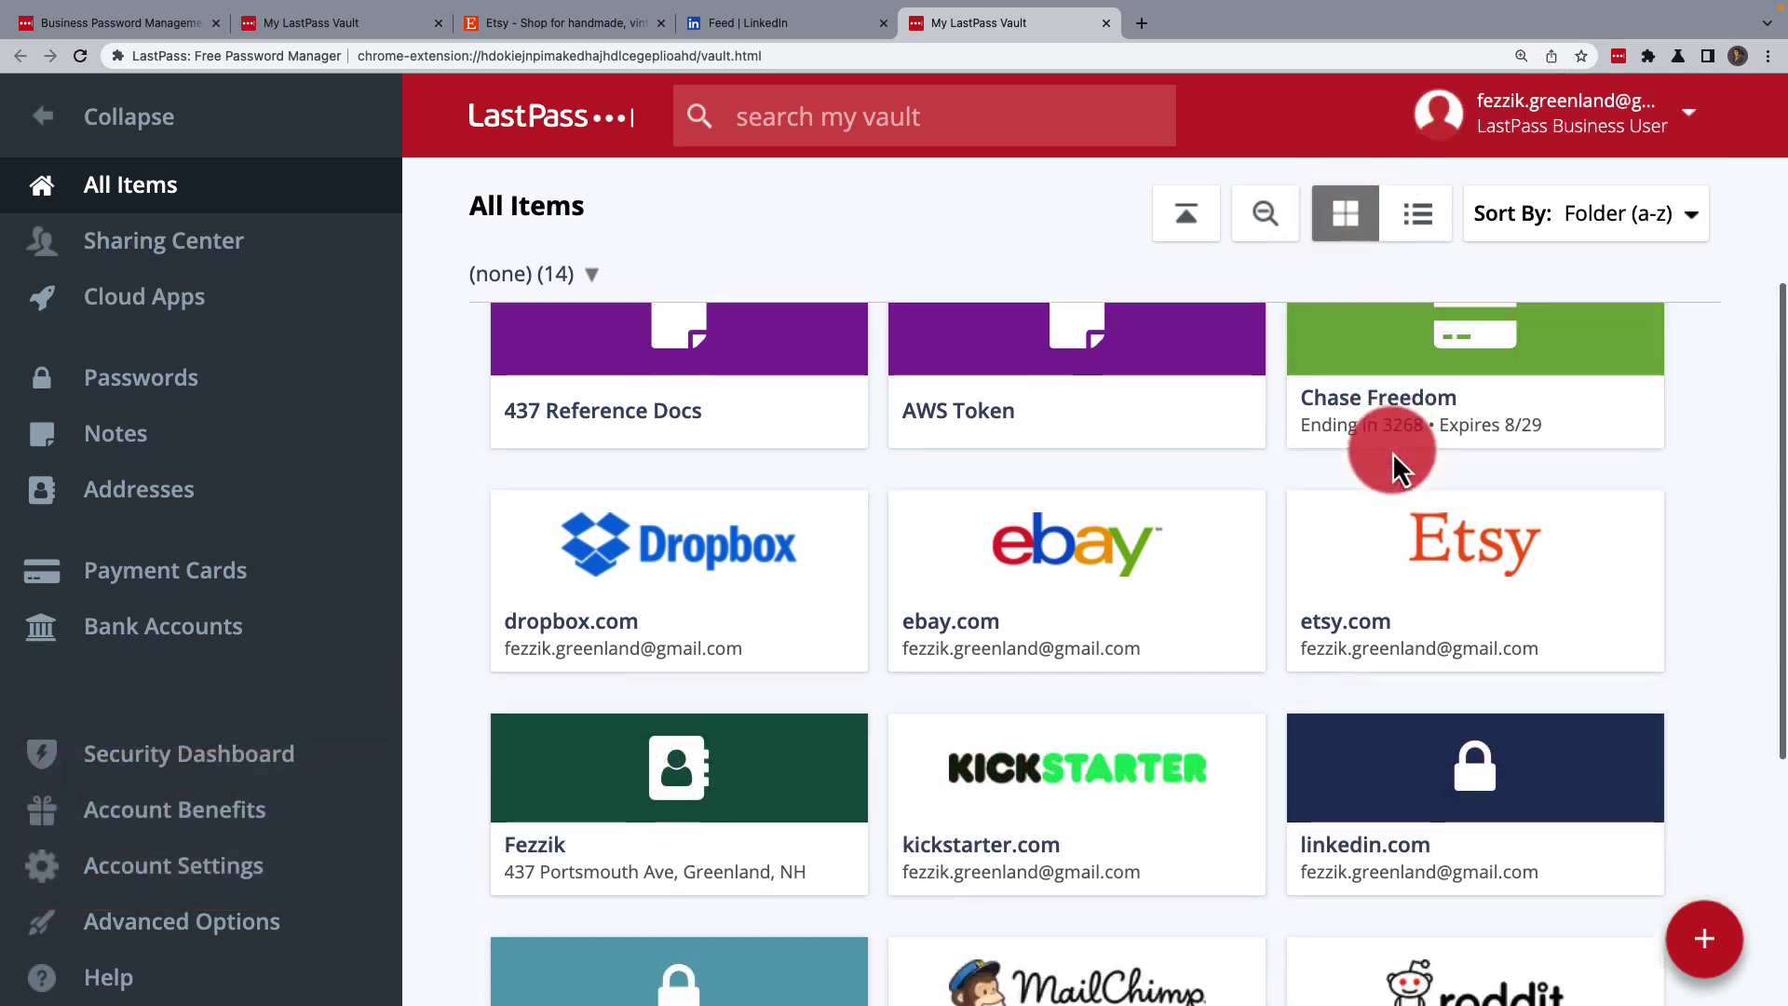
pyautogui.scroll(-3, 1392, 455)
pyautogui.scroll(-2, 1392, 456)
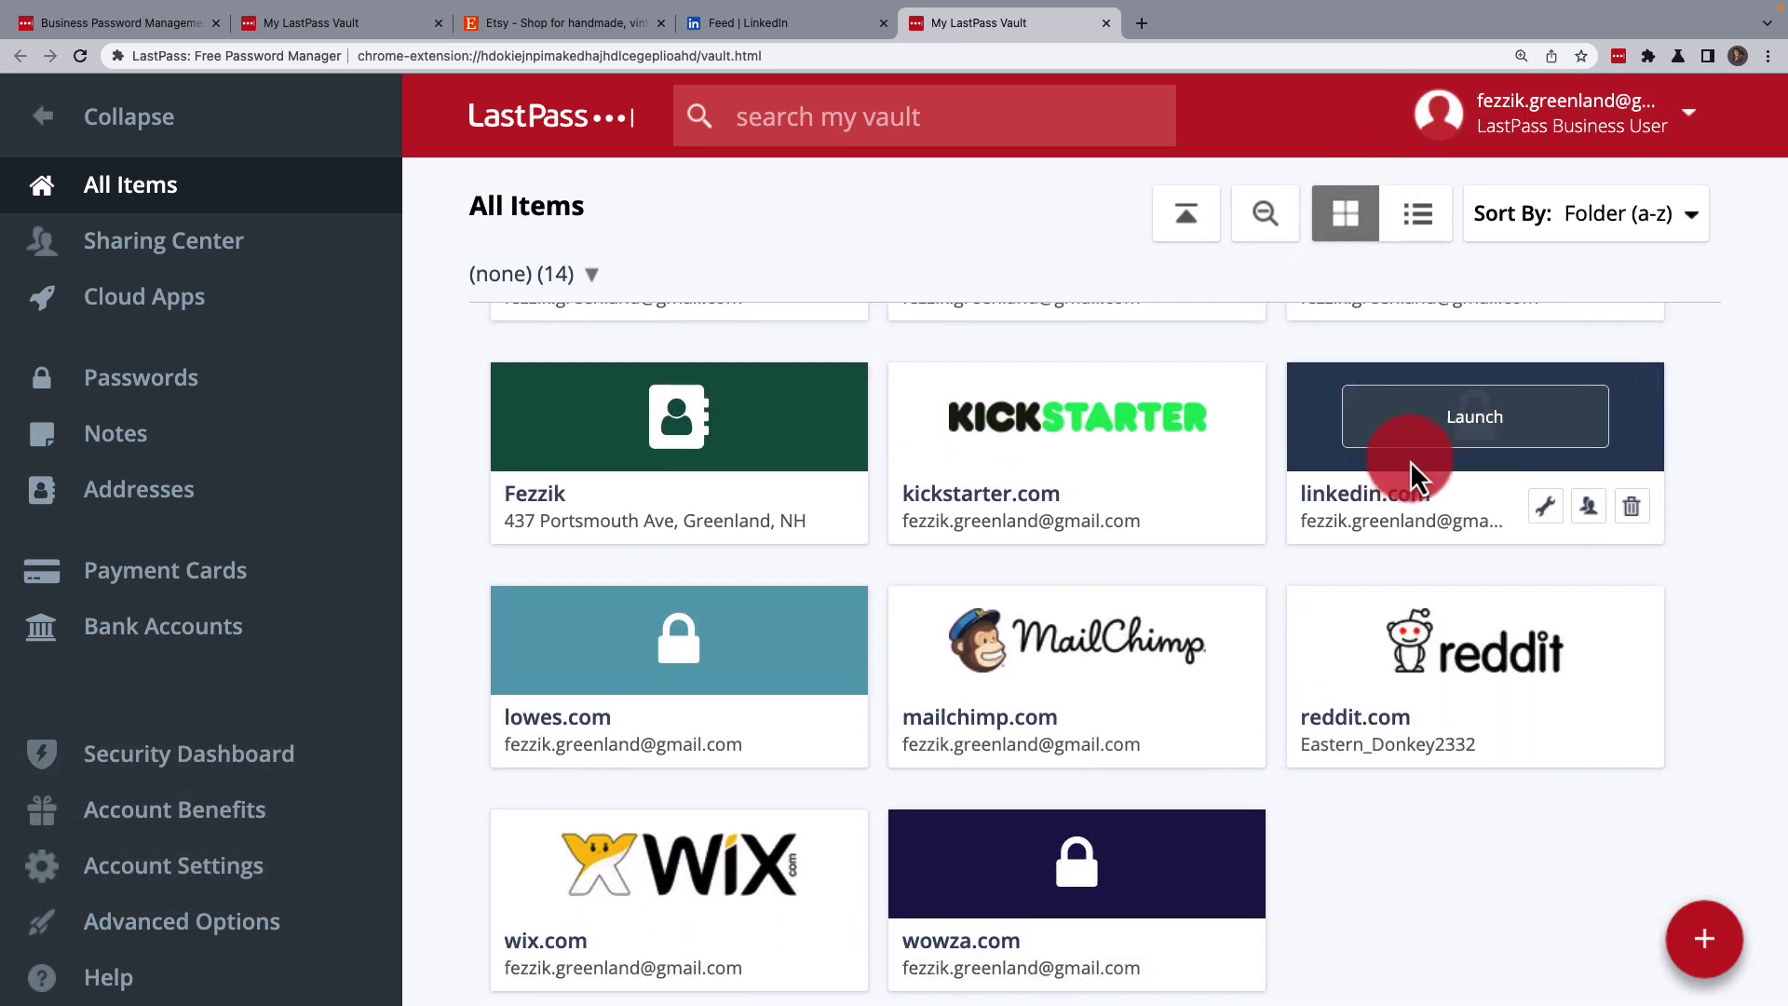
pyautogui.click(1597, 515)
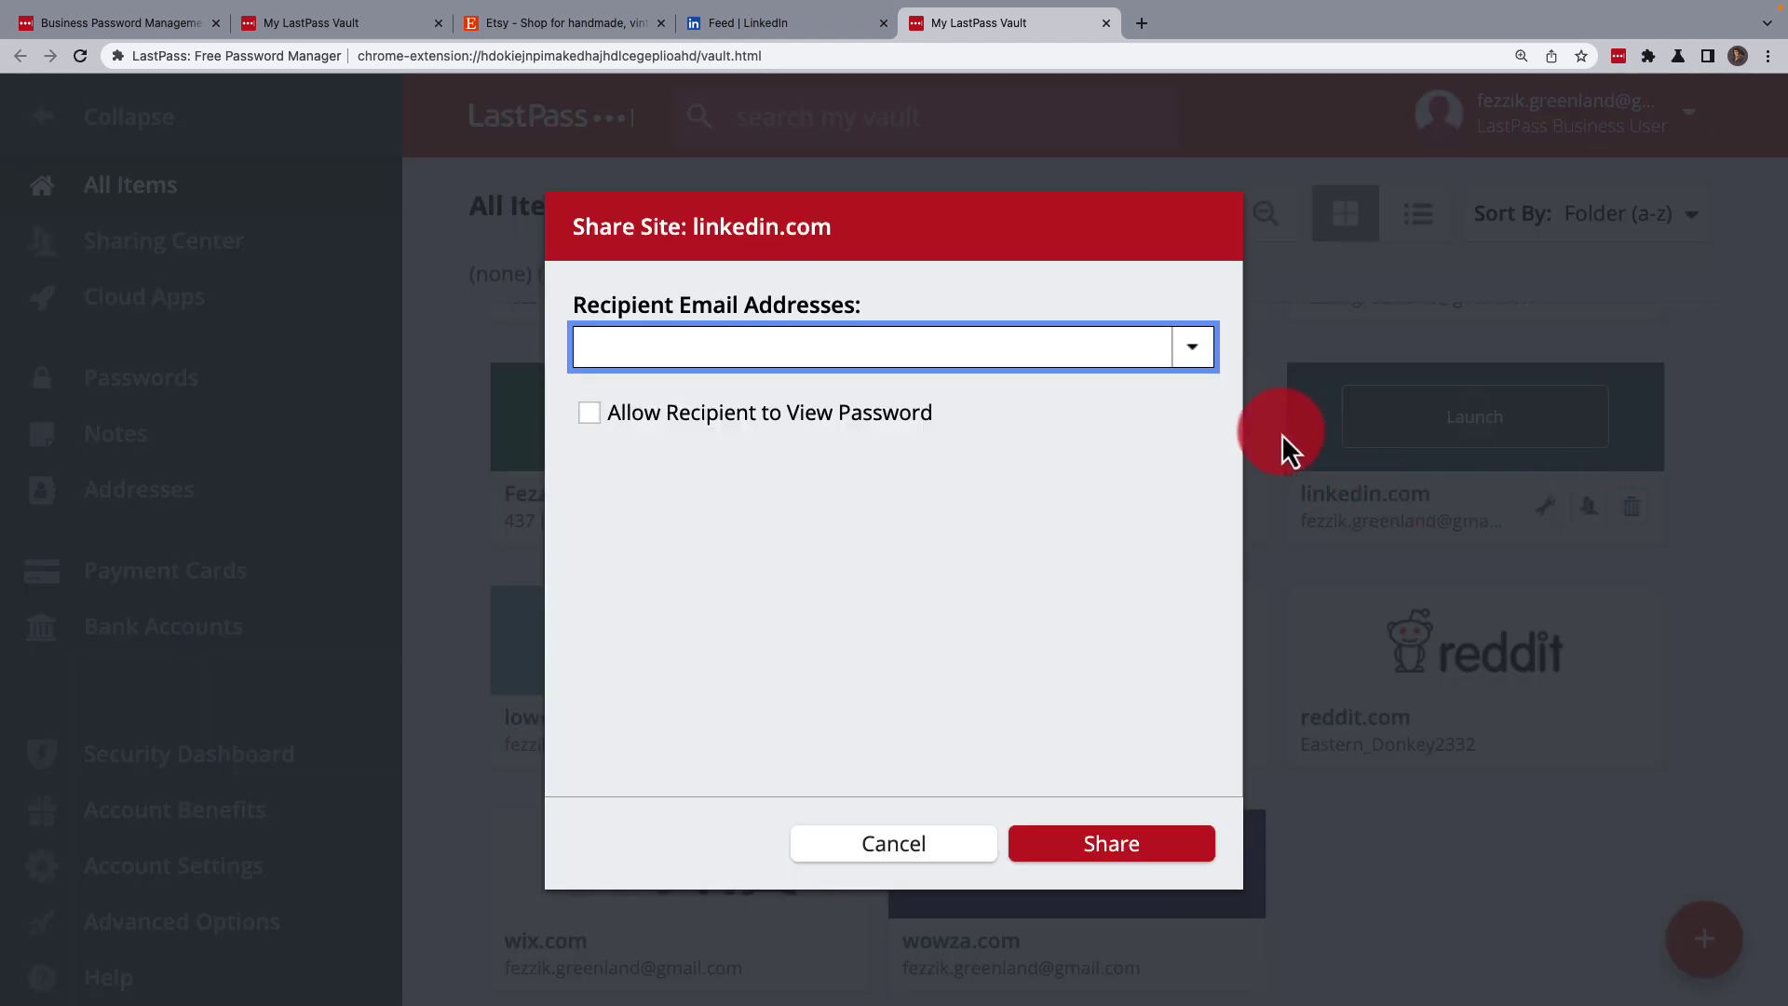
pyautogui.click(1195, 346)
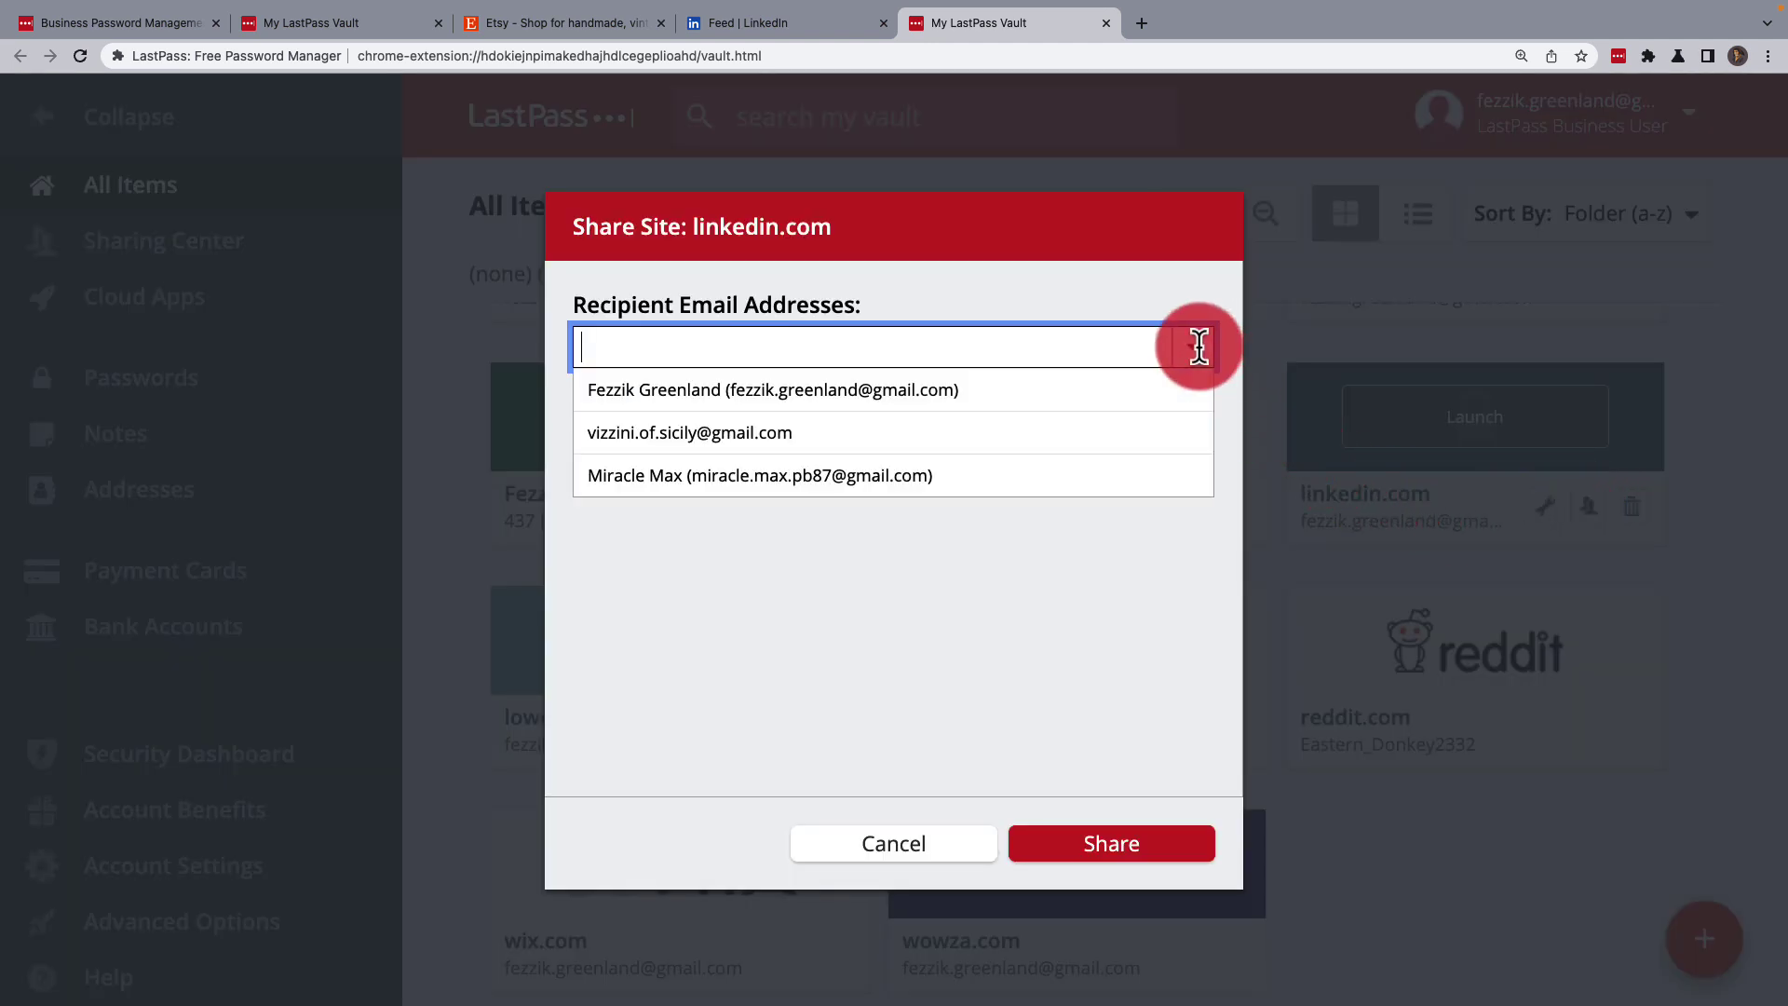
pyautogui.click(1186, 432)
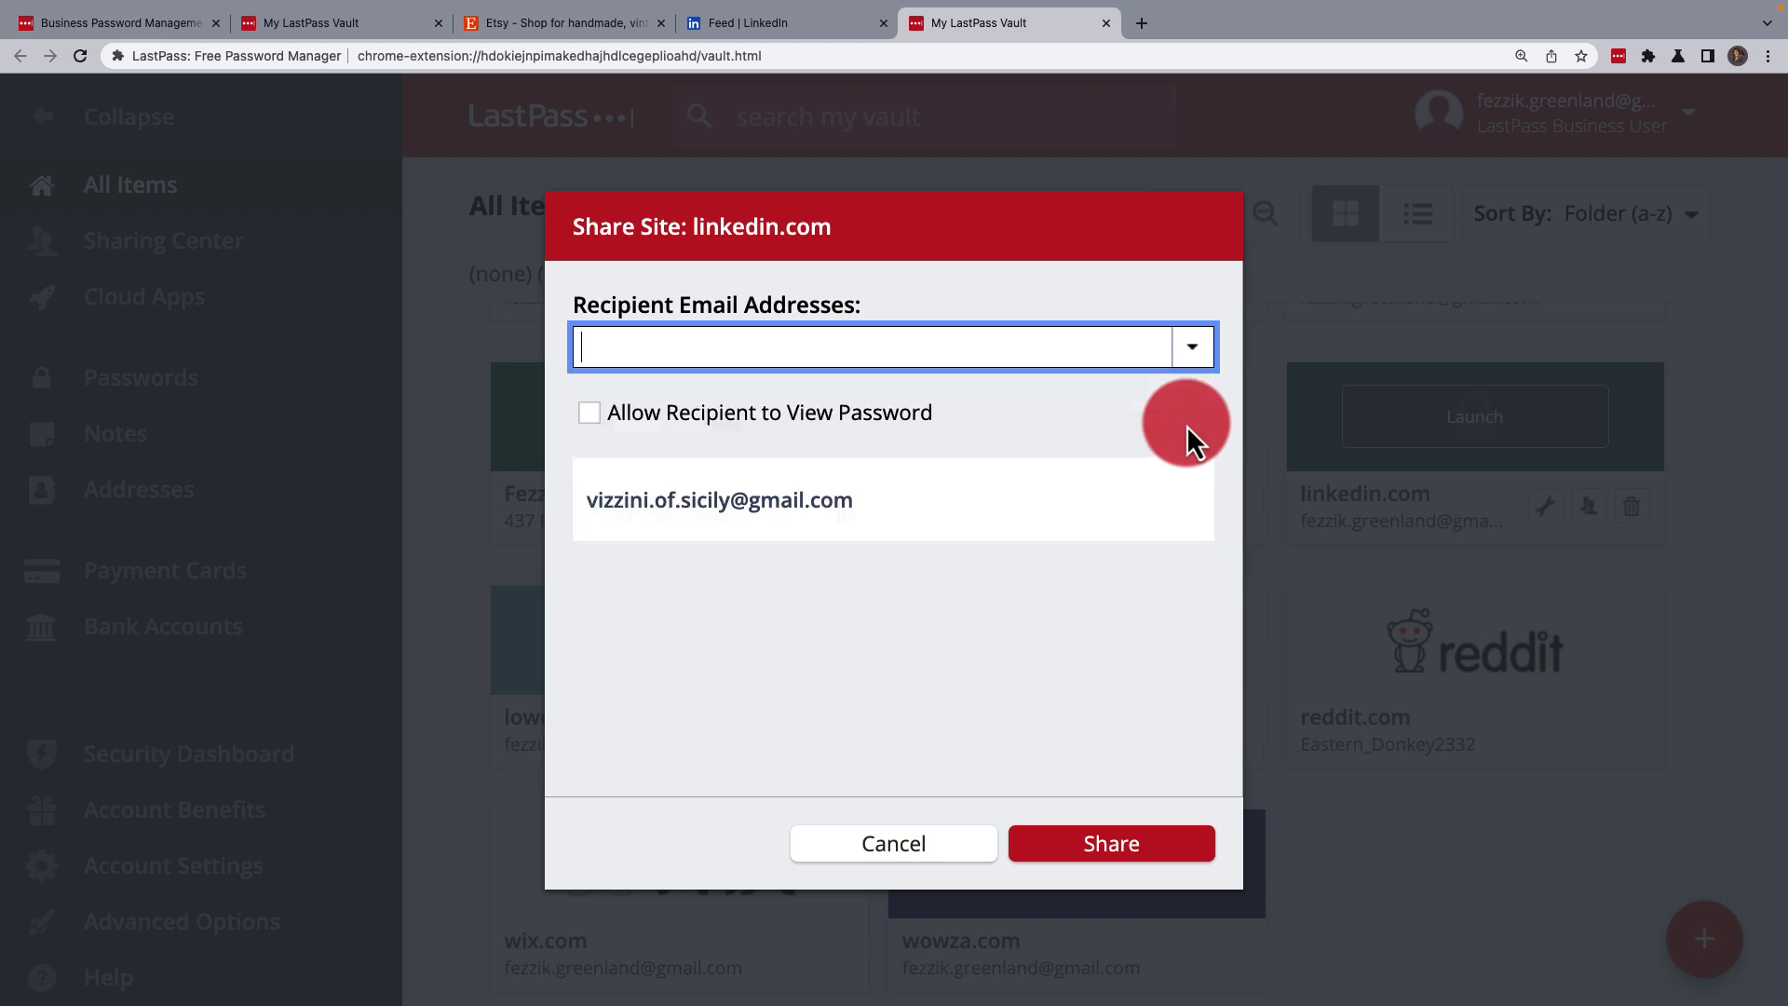
pyautogui.click(593, 416)
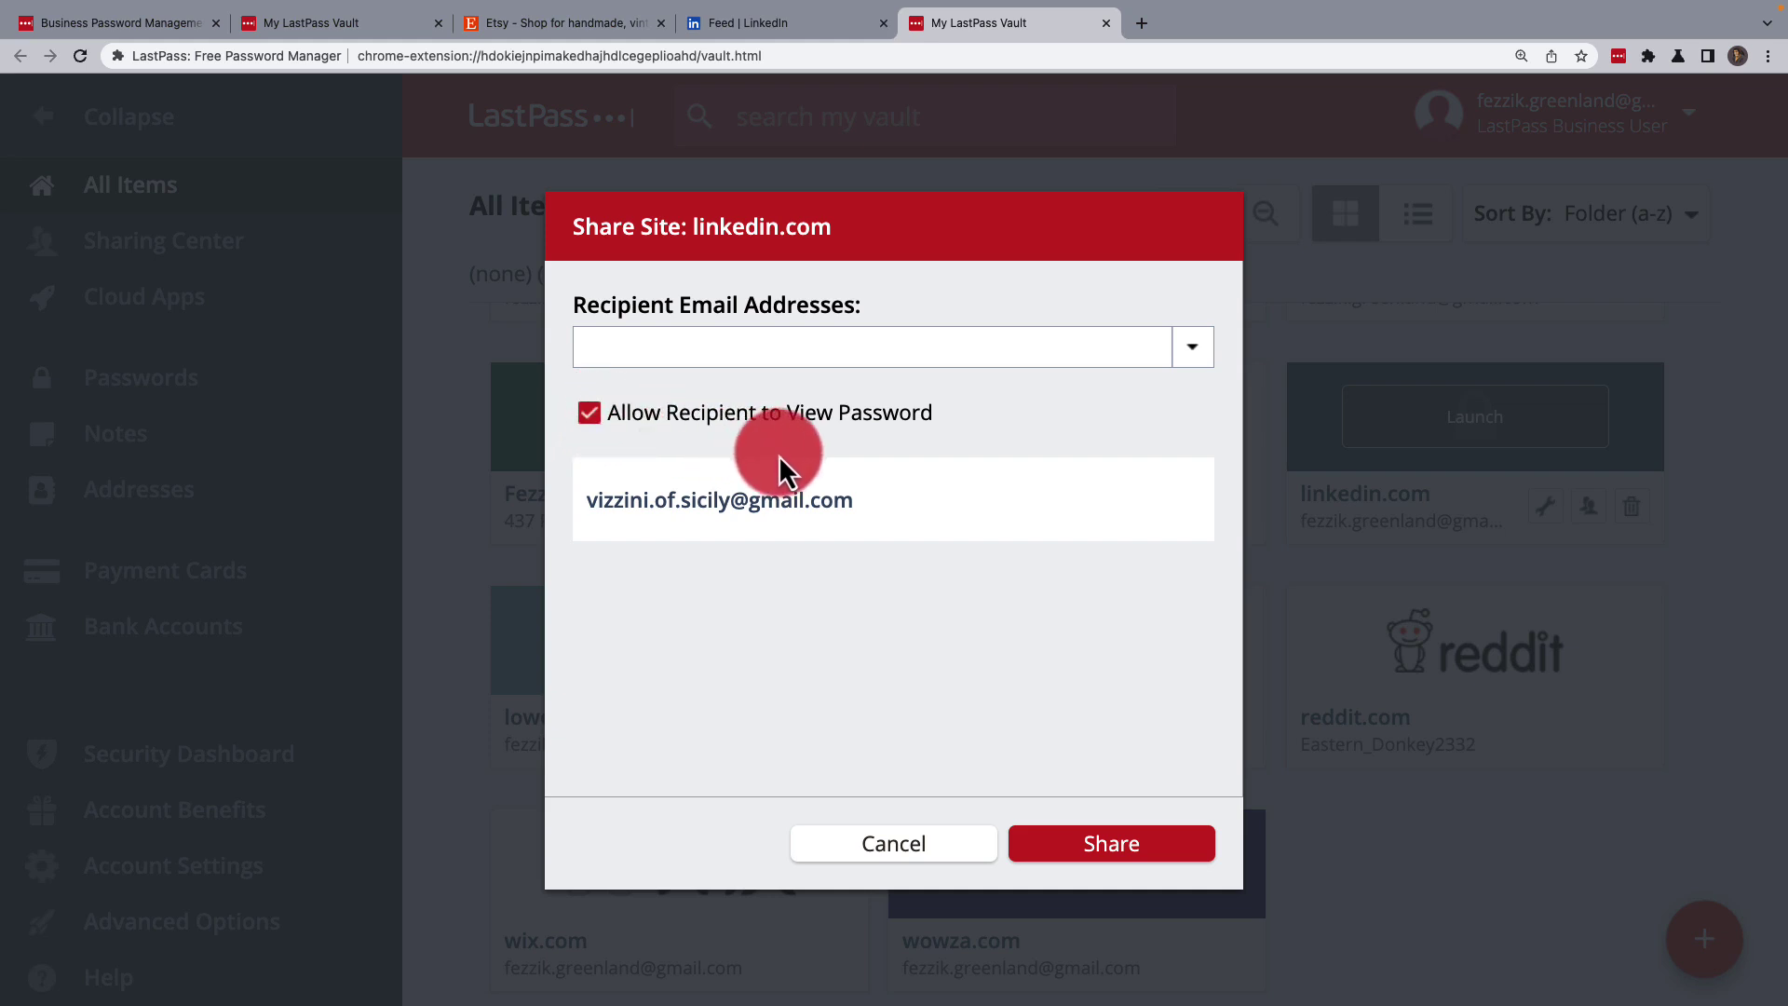
pyautogui.click(1122, 844)
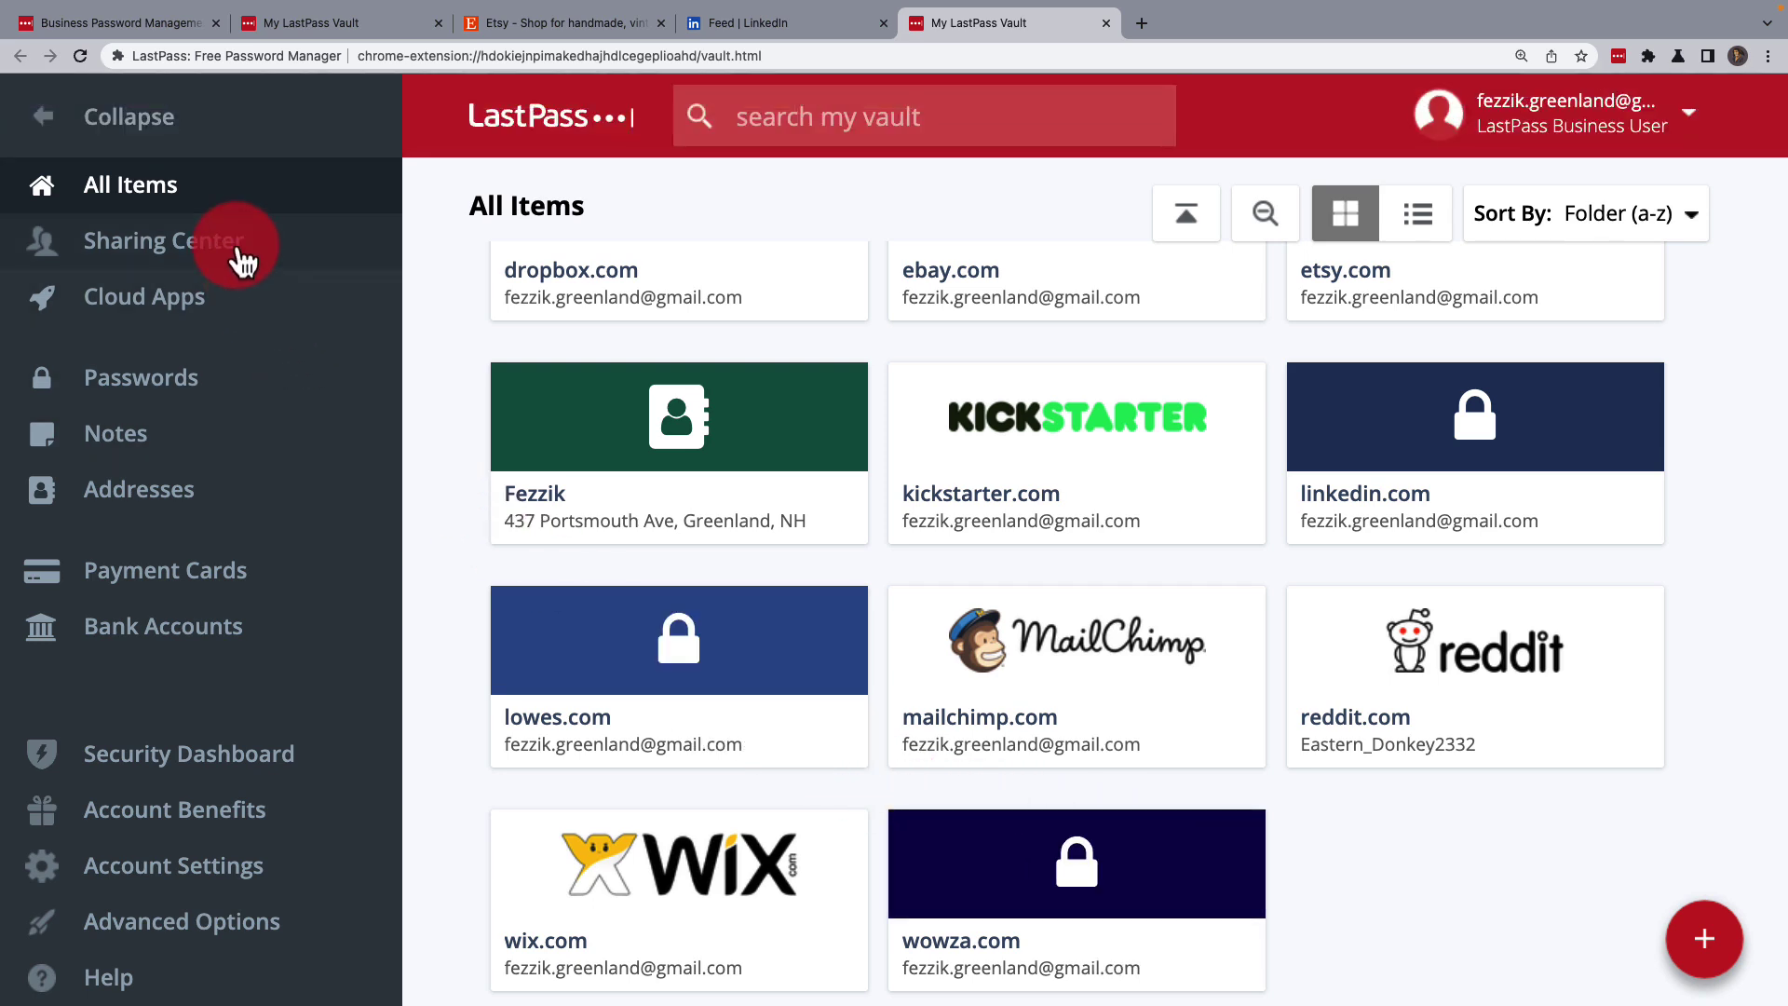
# Step: Add a shared folder named 'Shared-Selling Sites' from the Sharing Center
pyautogui.click(241, 255)
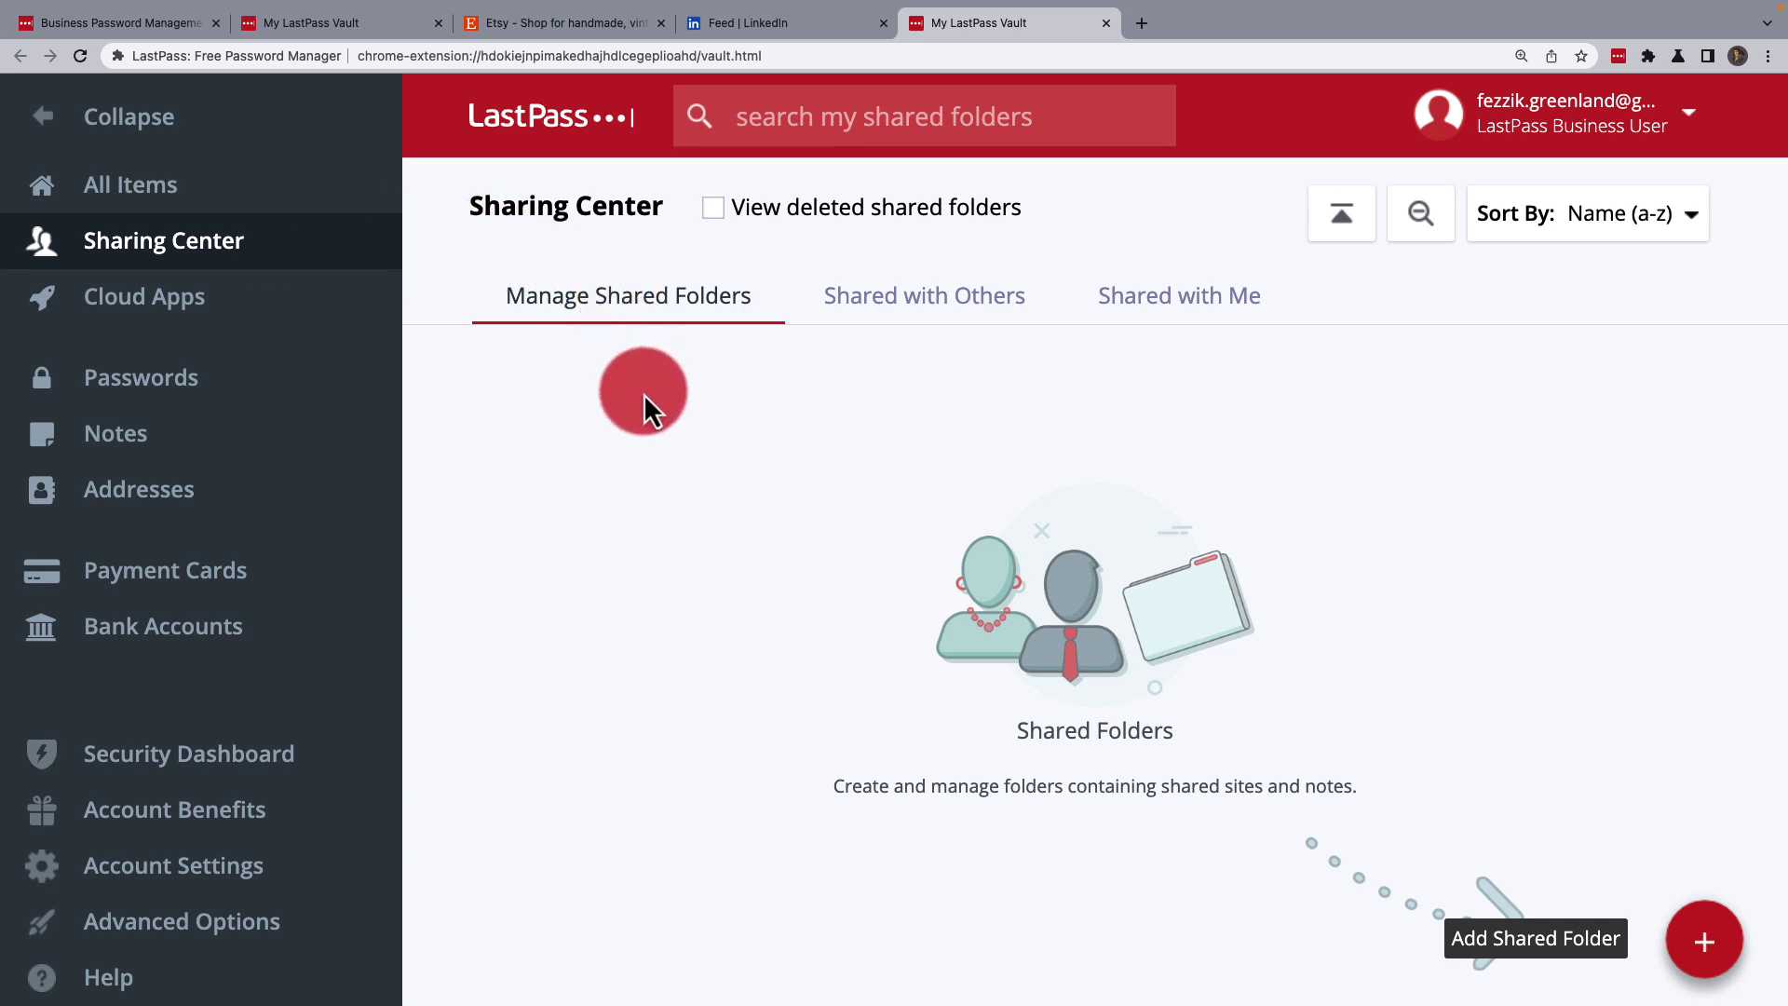
pyautogui.click(1690, 951)
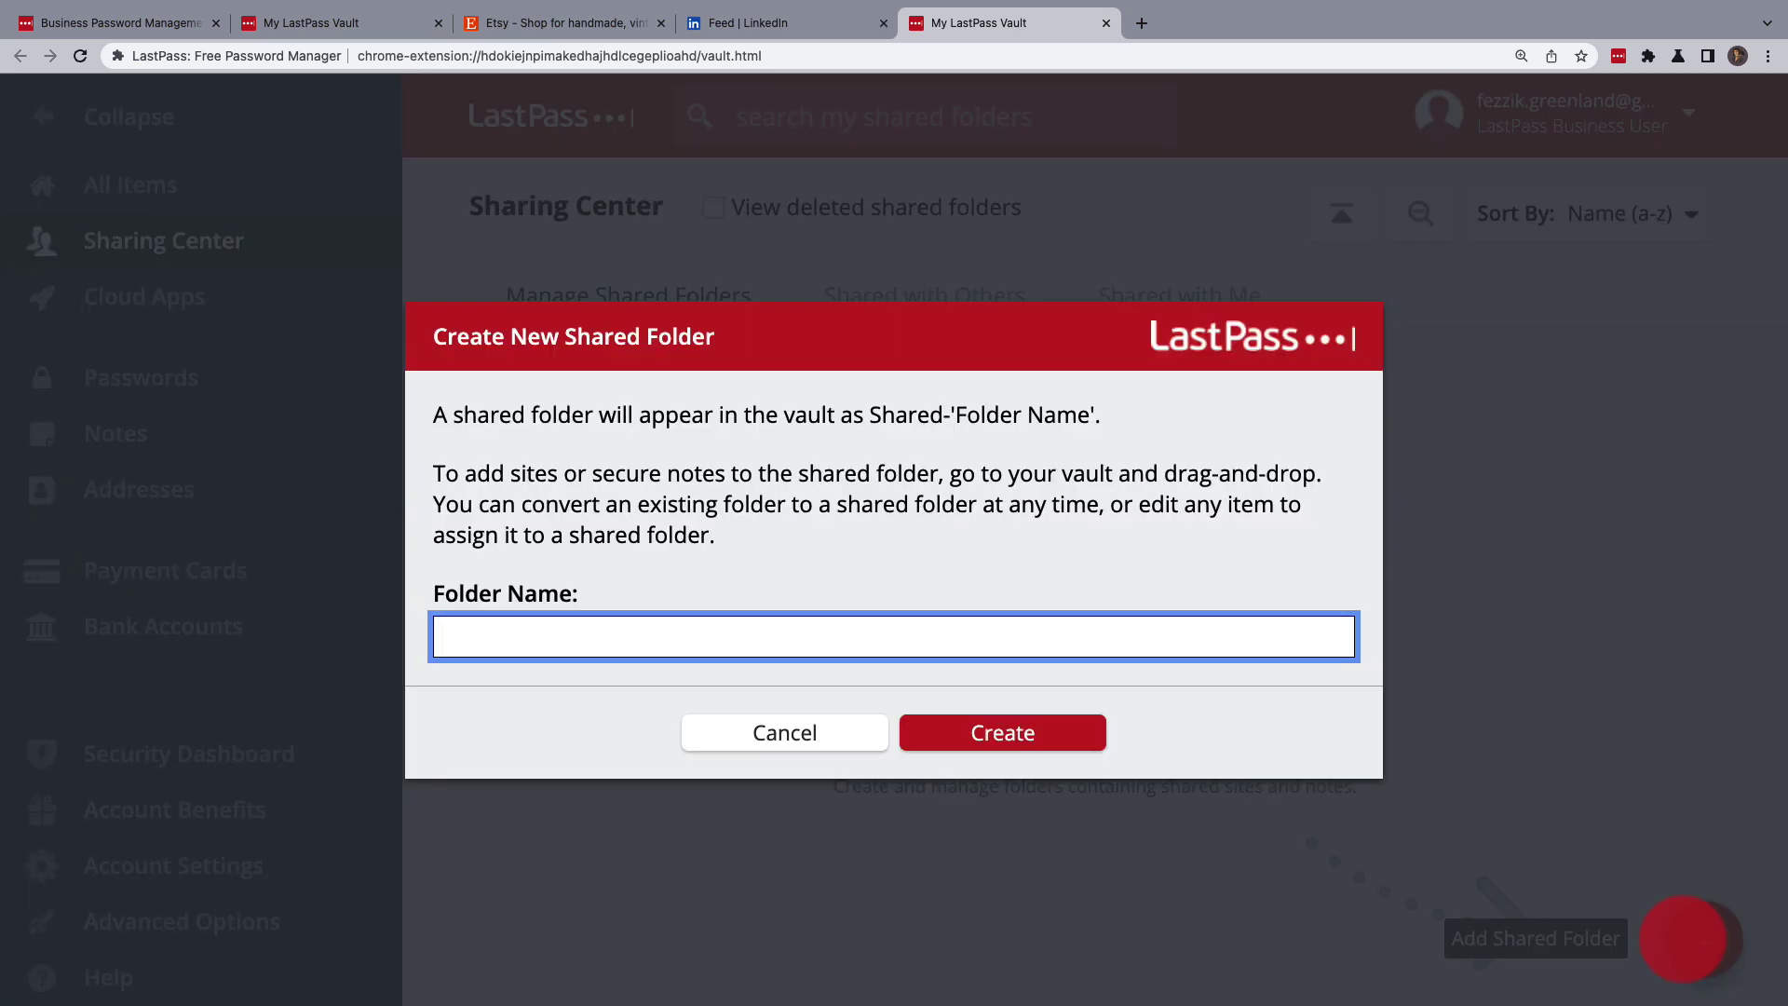
pyautogui.write('Selling Sites')
pyautogui.press('Return')
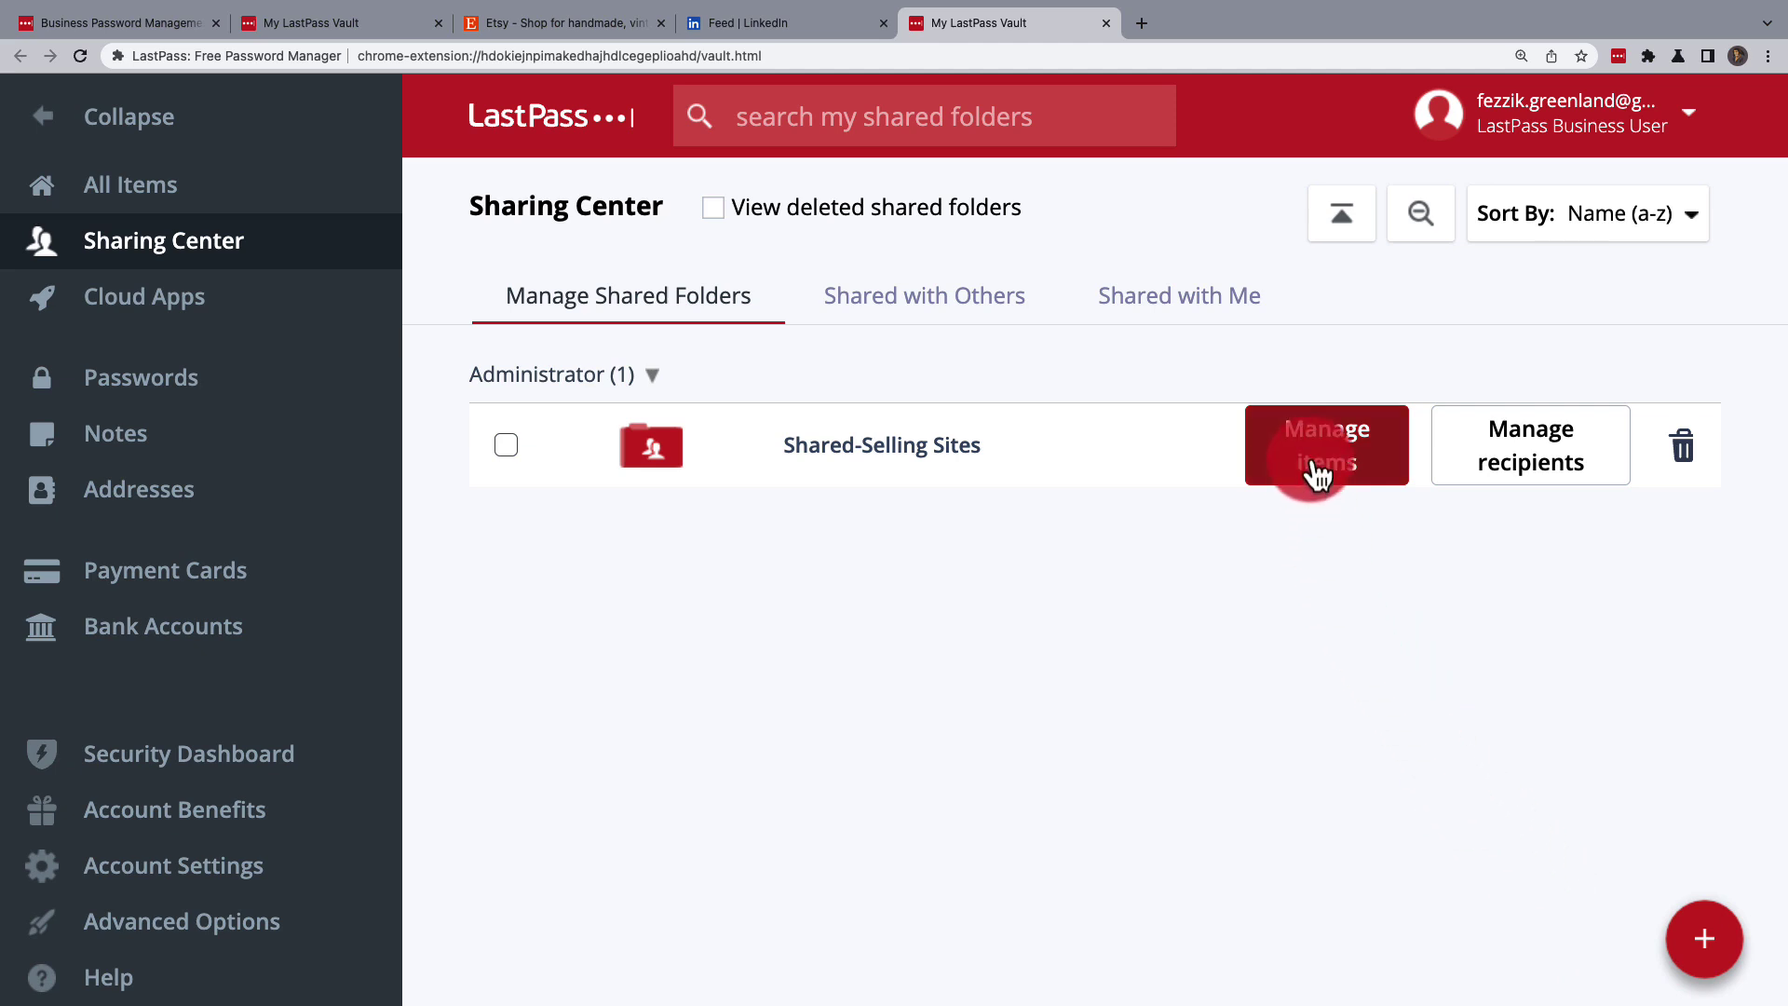
# Step: Select the Dropbox and etsy.com logins for Shared-Selling Sites, save, and dismiss the 'Items moved' notice
pyautogui.click(1310, 460)
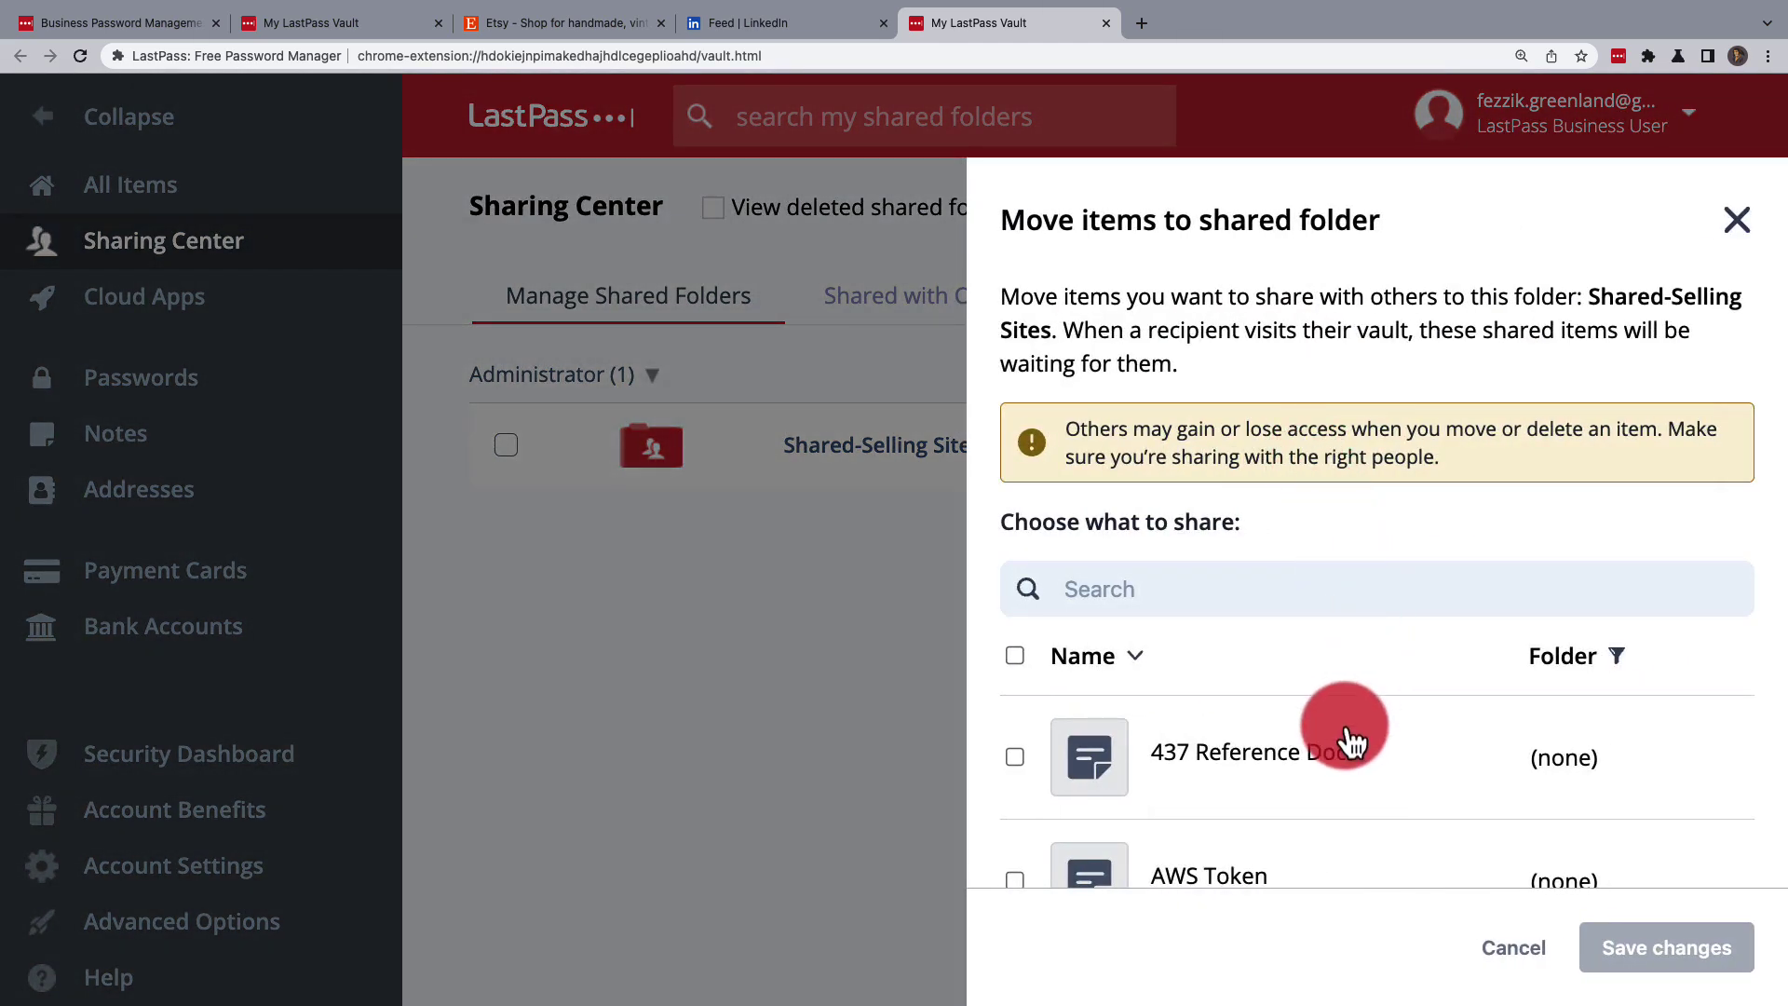
pyautogui.scroll(-5, 1345, 738)
pyautogui.scroll(-2, 1344, 737)
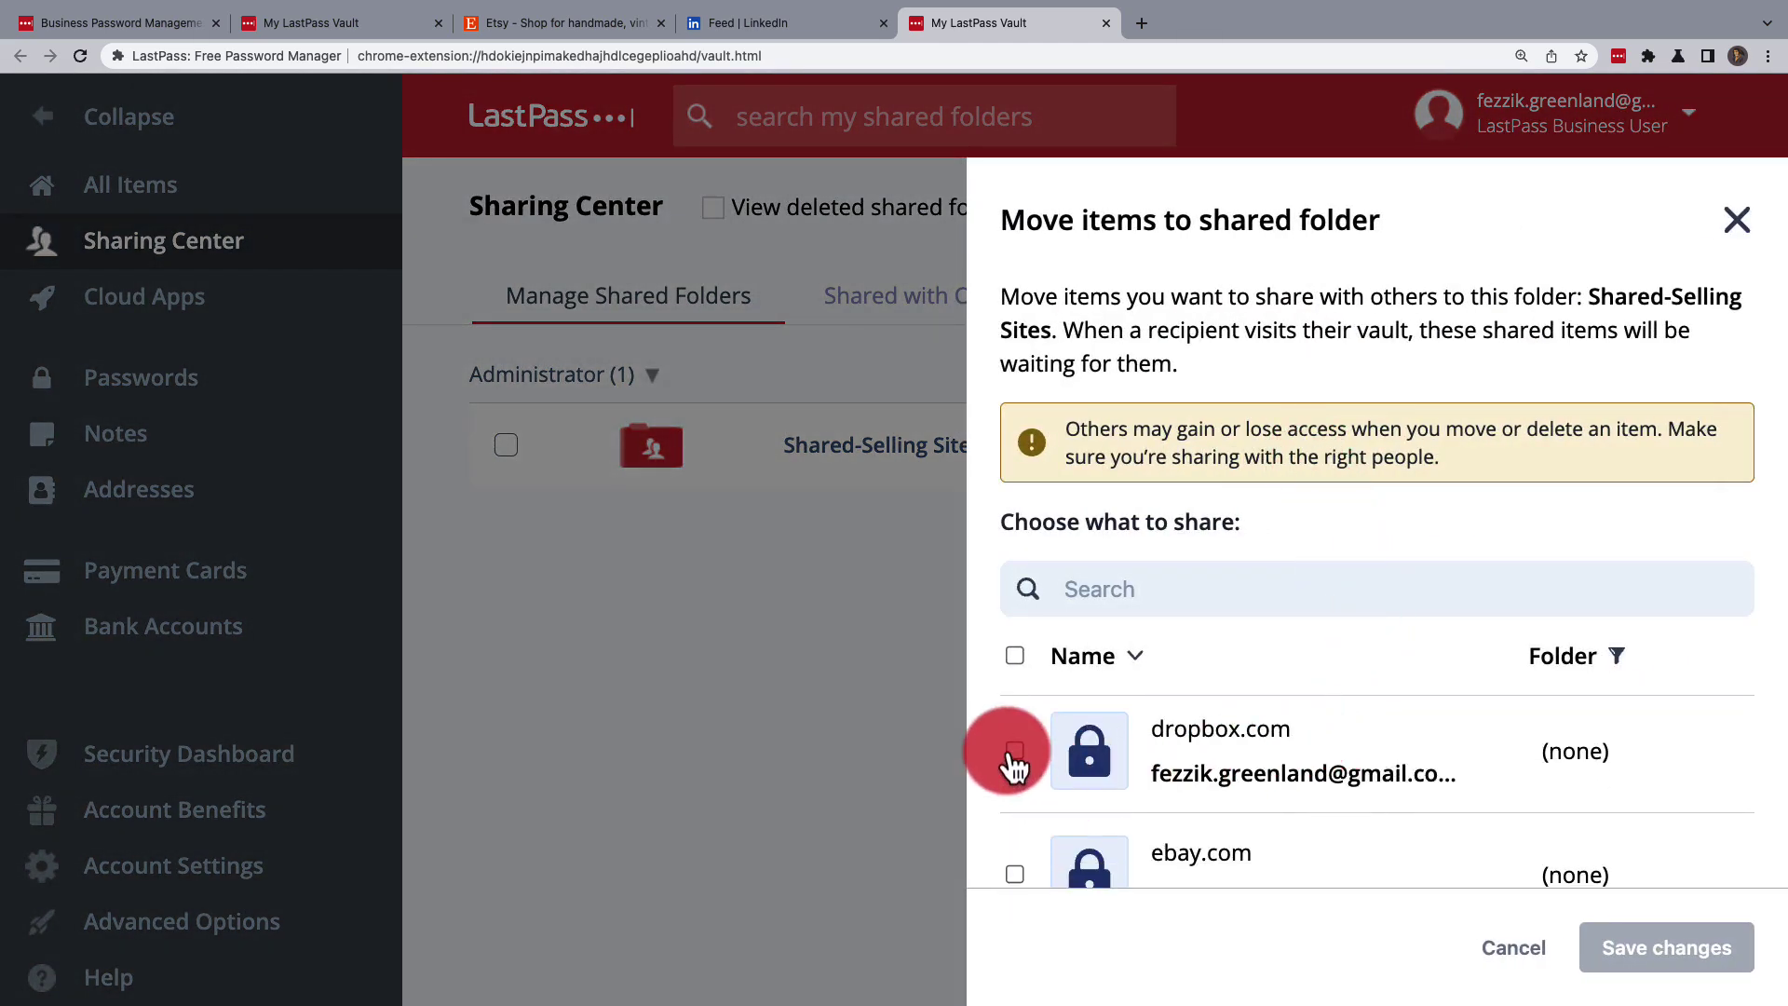
pyautogui.click(1015, 750)
pyautogui.scroll(-2, 1011, 761)
pyautogui.scroll(-1, 1014, 765)
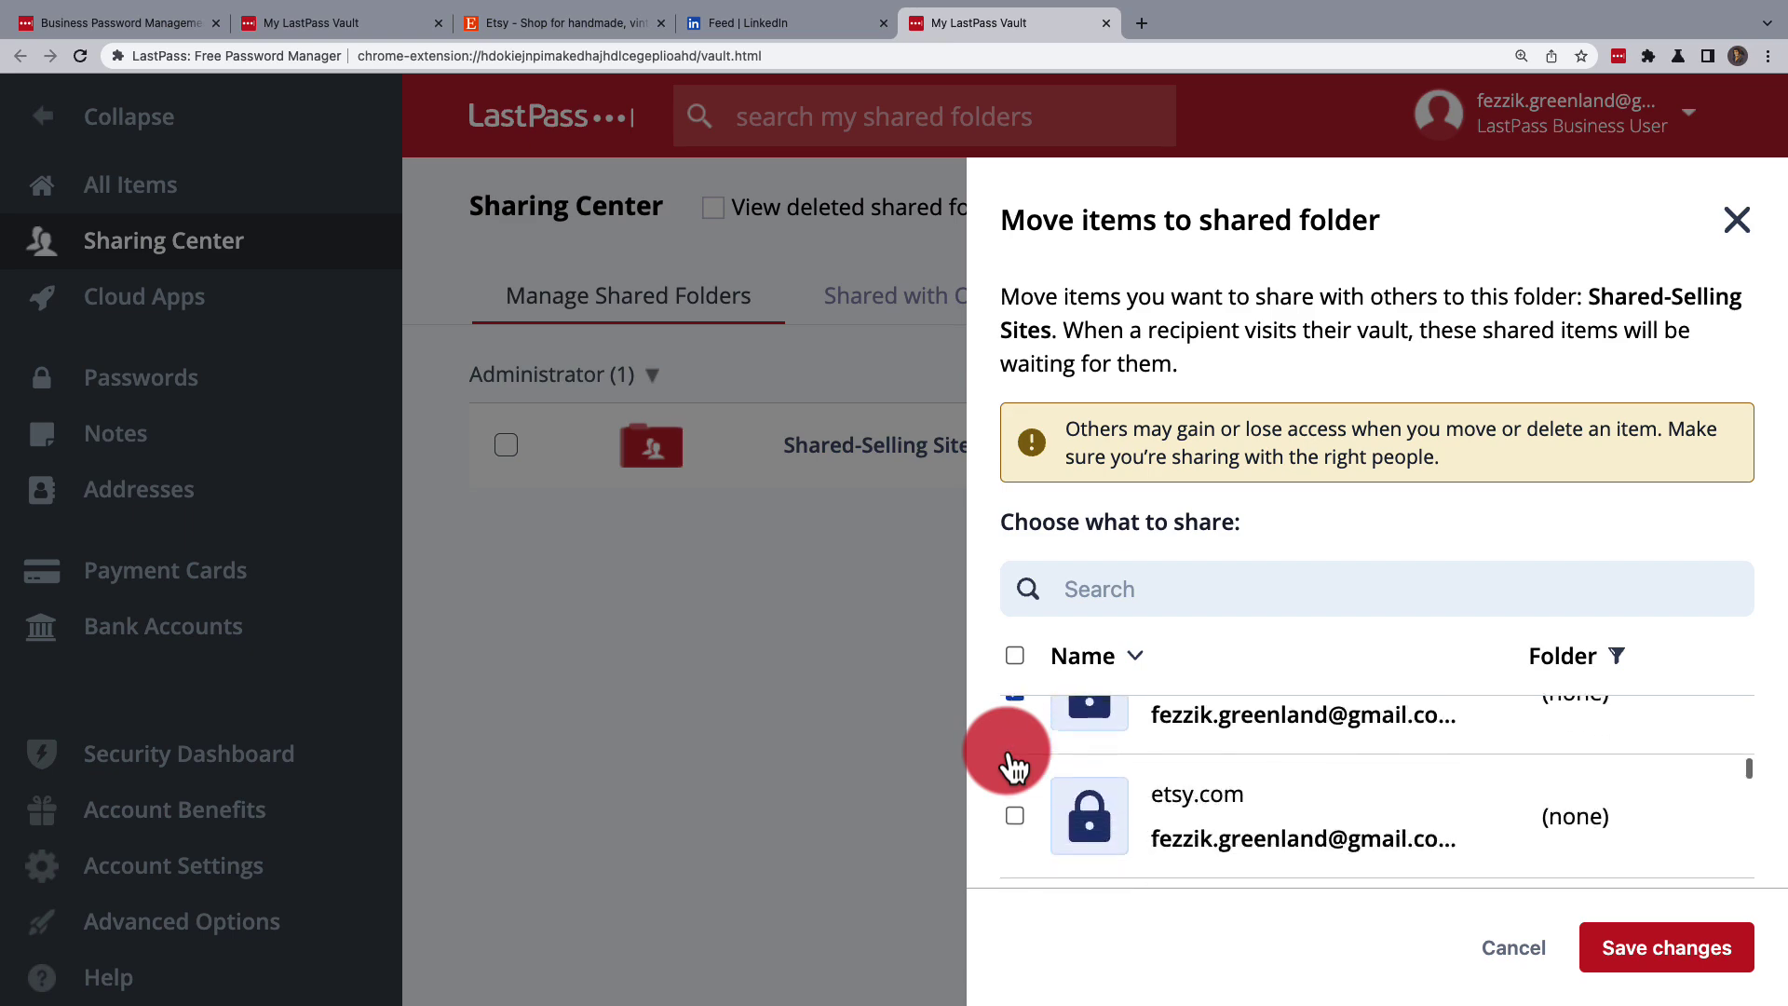
pyautogui.click(1014, 755)
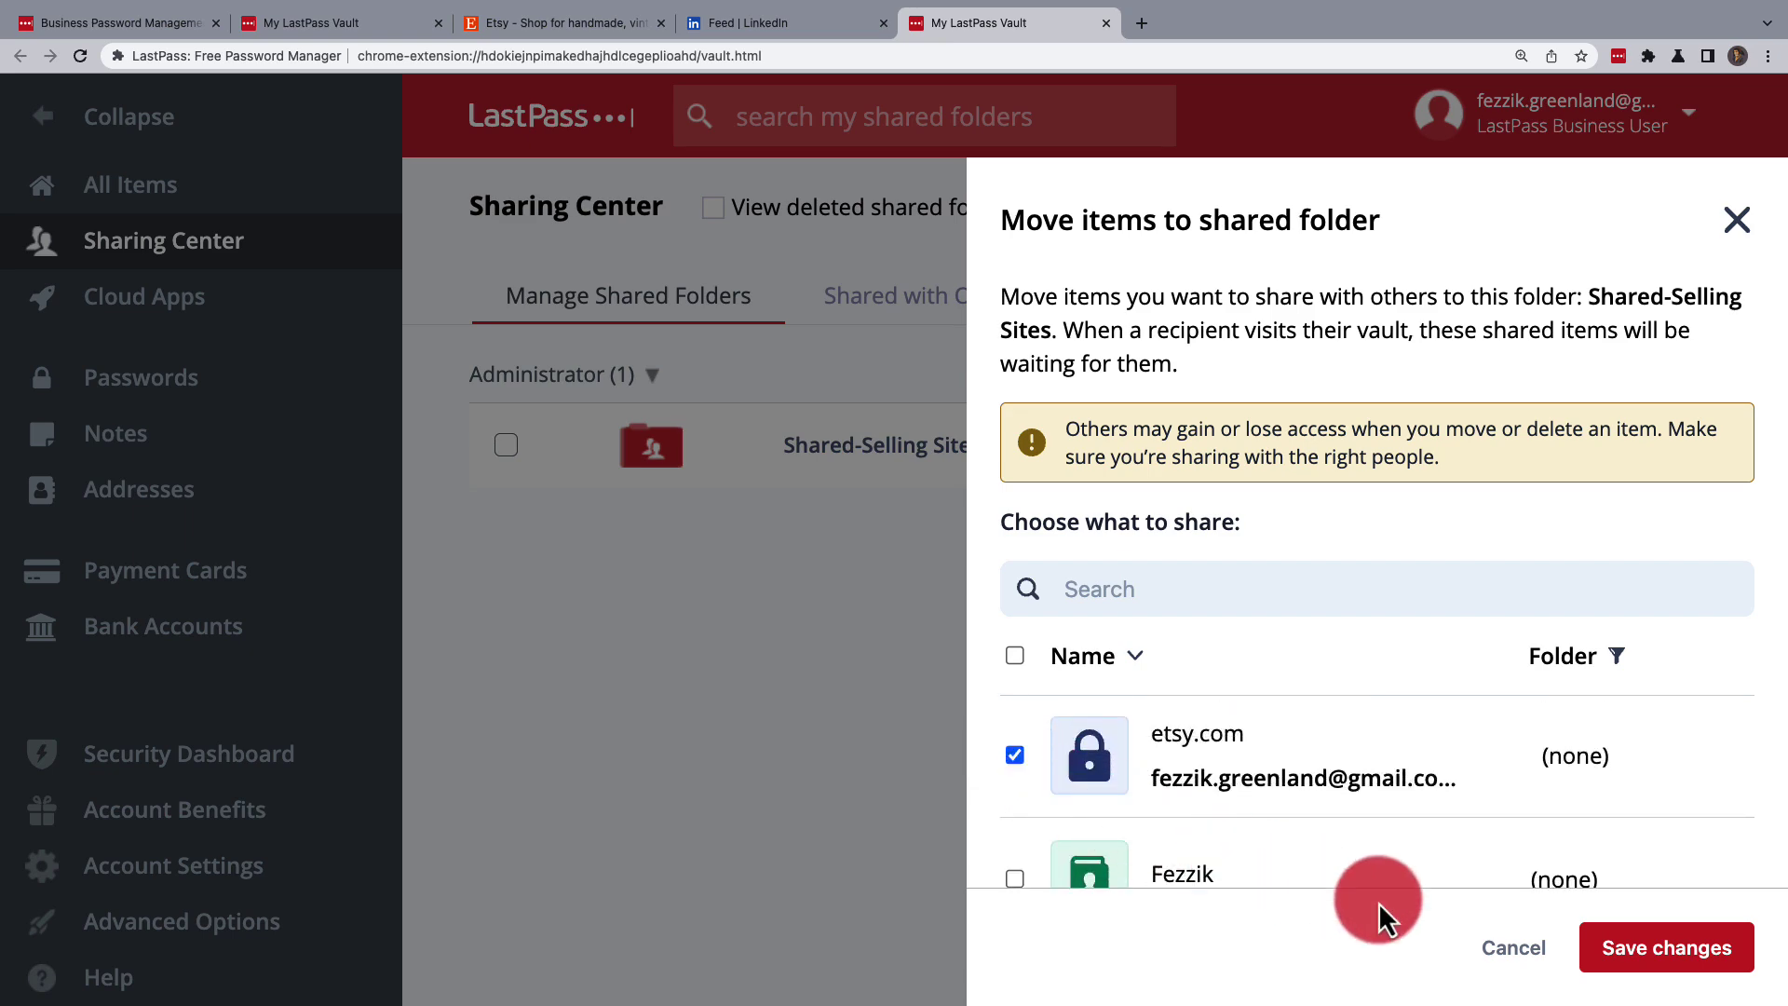
pyautogui.click(1661, 961)
pyautogui.click(1663, 961)
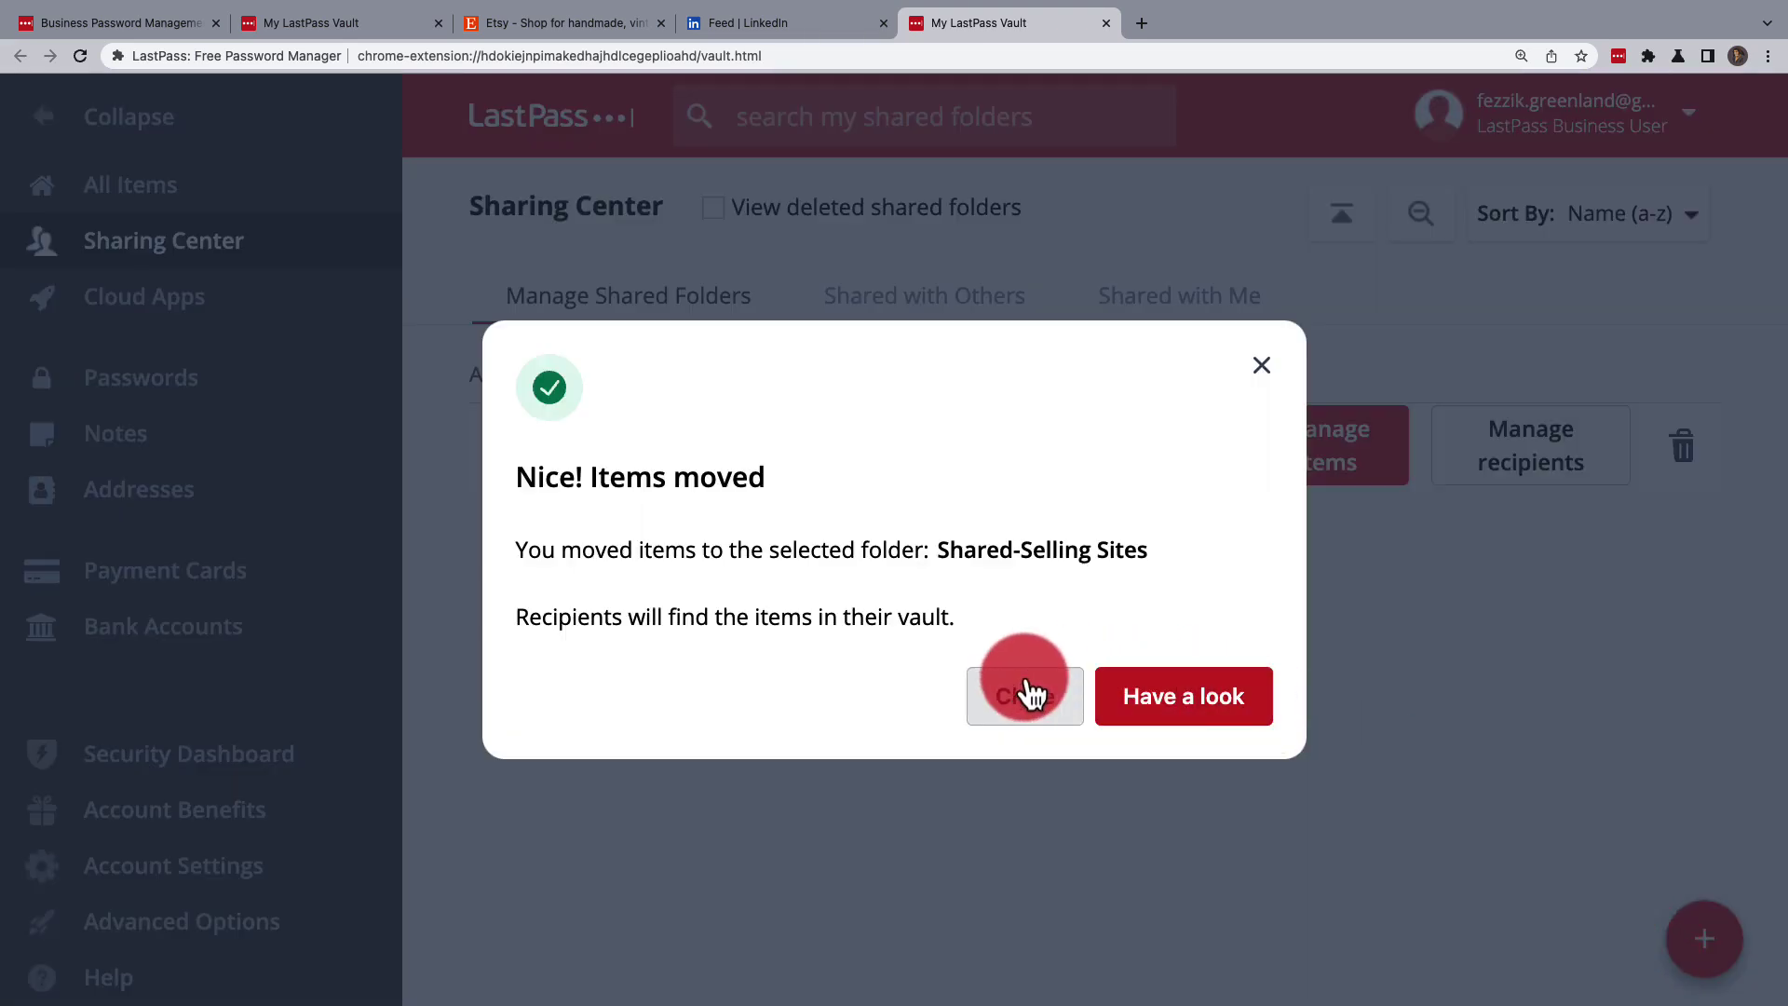
pyautogui.click(1015, 684)
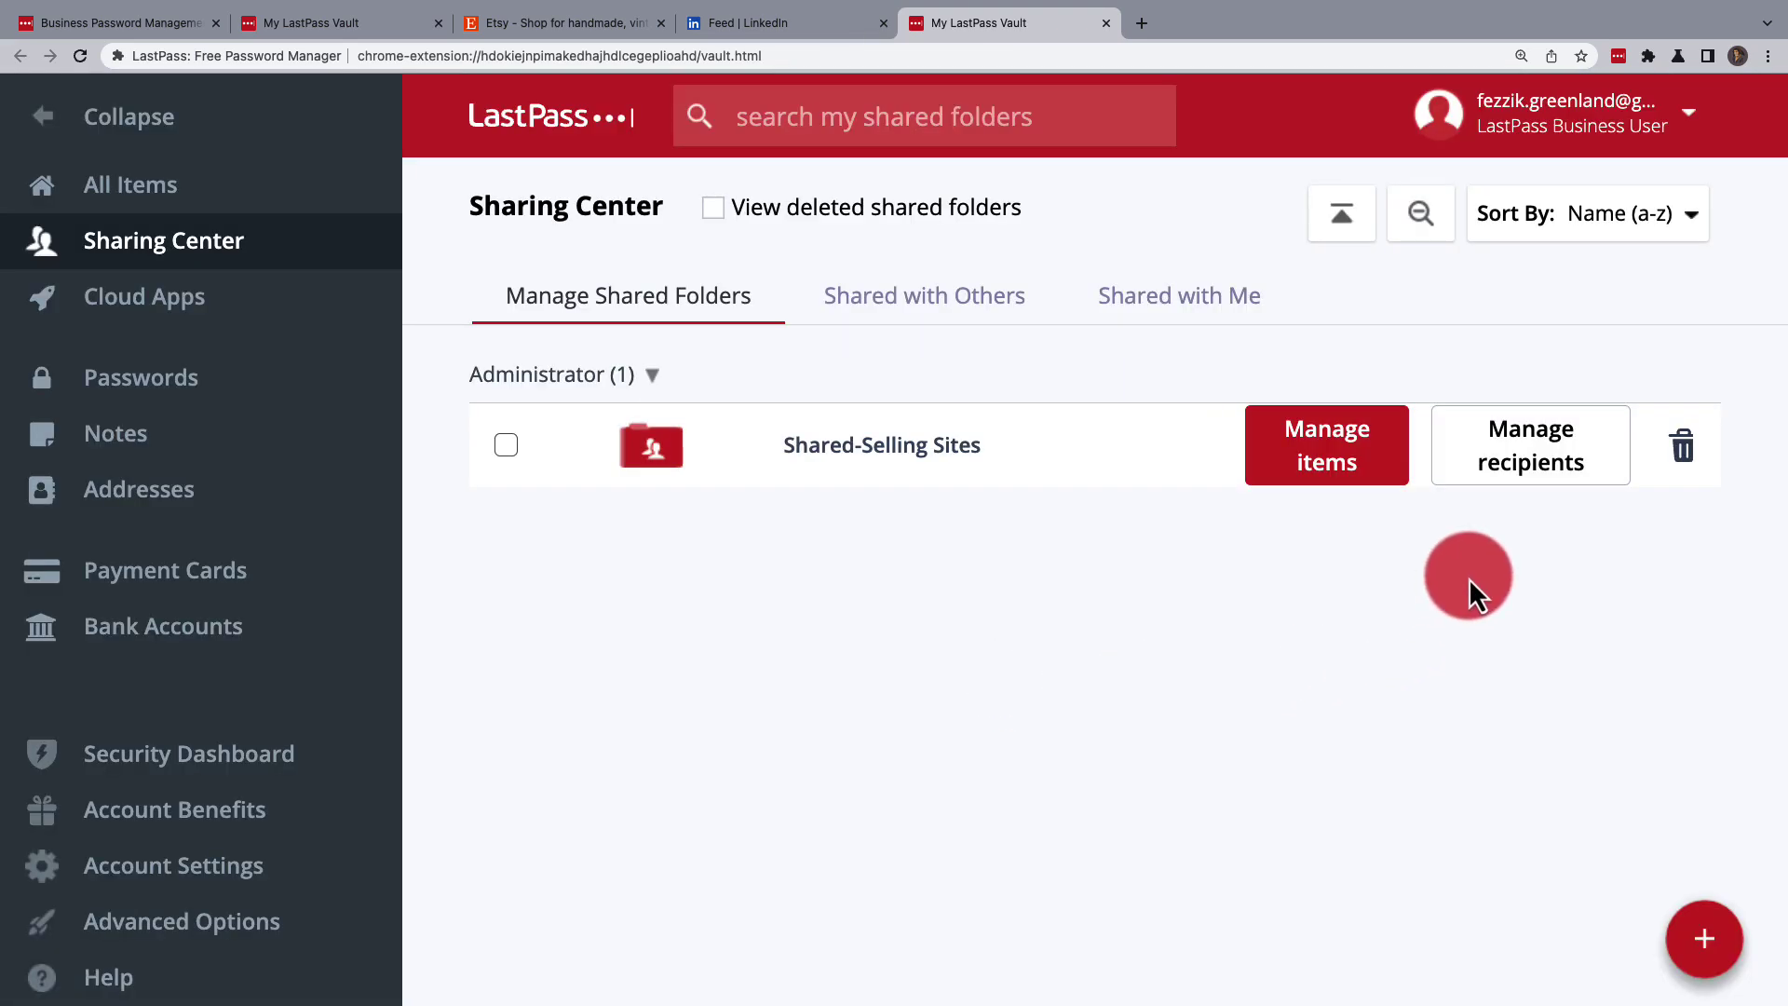
# Step: Invite two users to the Shared-Selling Sites folder with administrator rights
pyautogui.click(1536, 459)
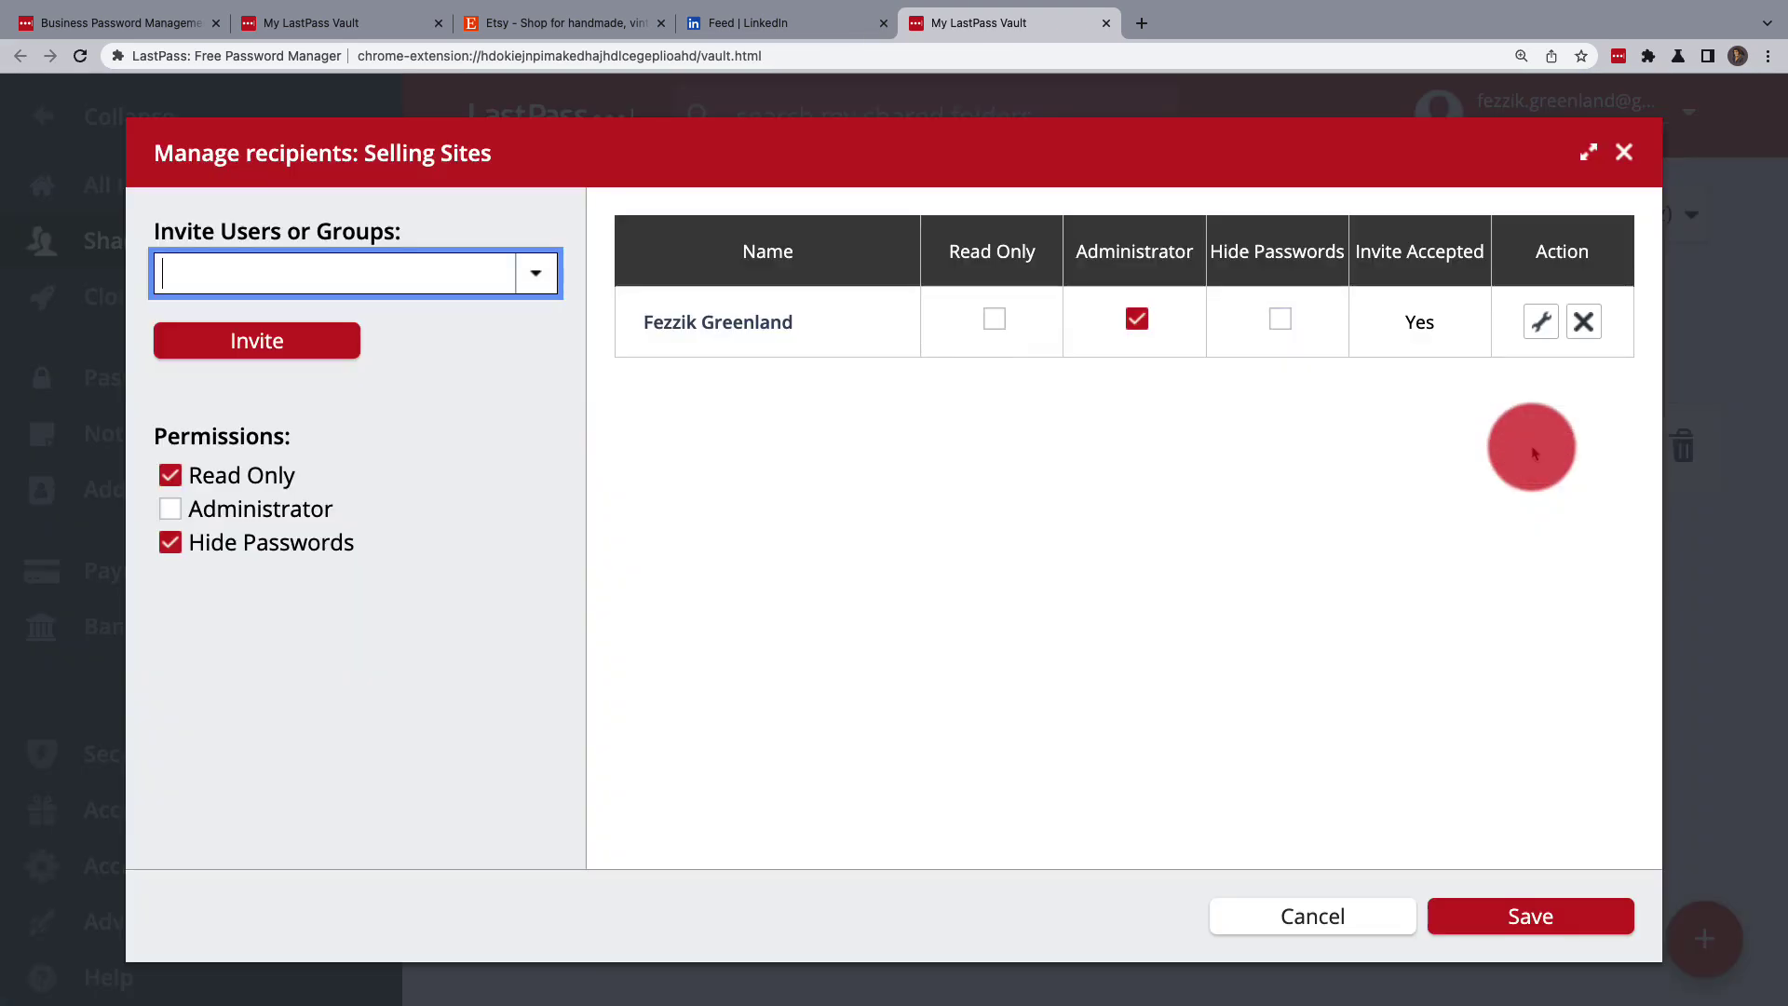
pyautogui.click(536, 272)
pyautogui.click(526, 352)
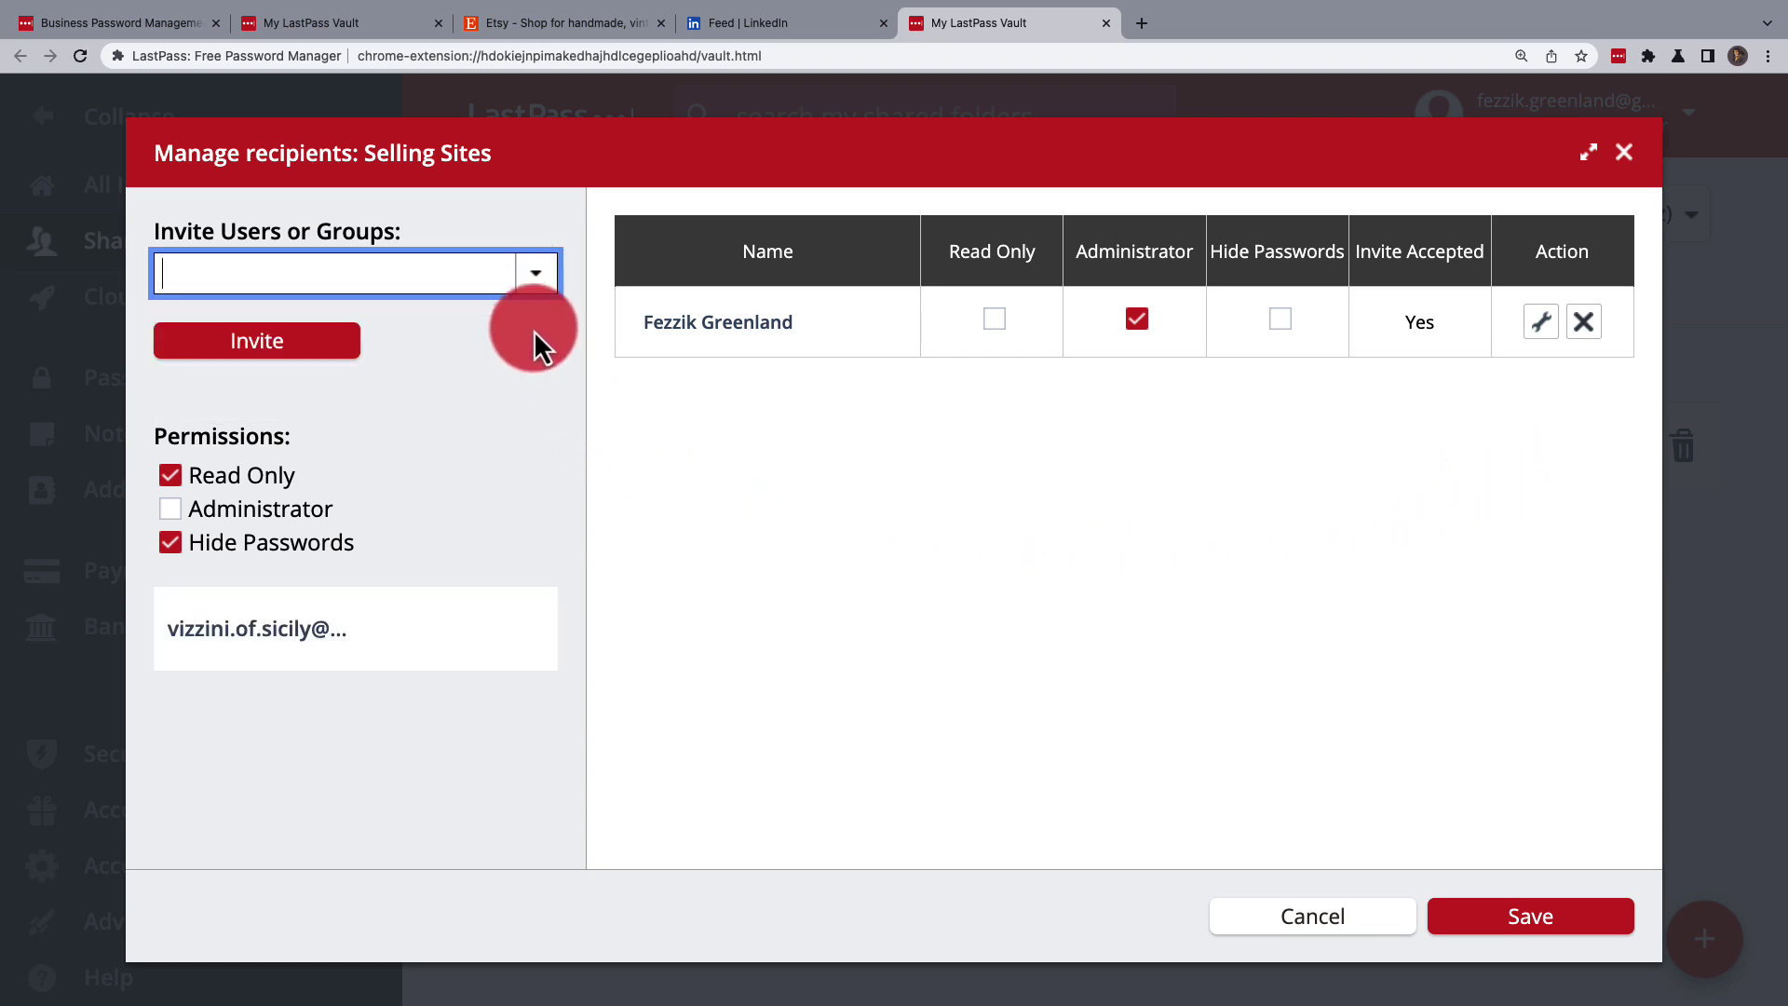
pyautogui.click(535, 274)
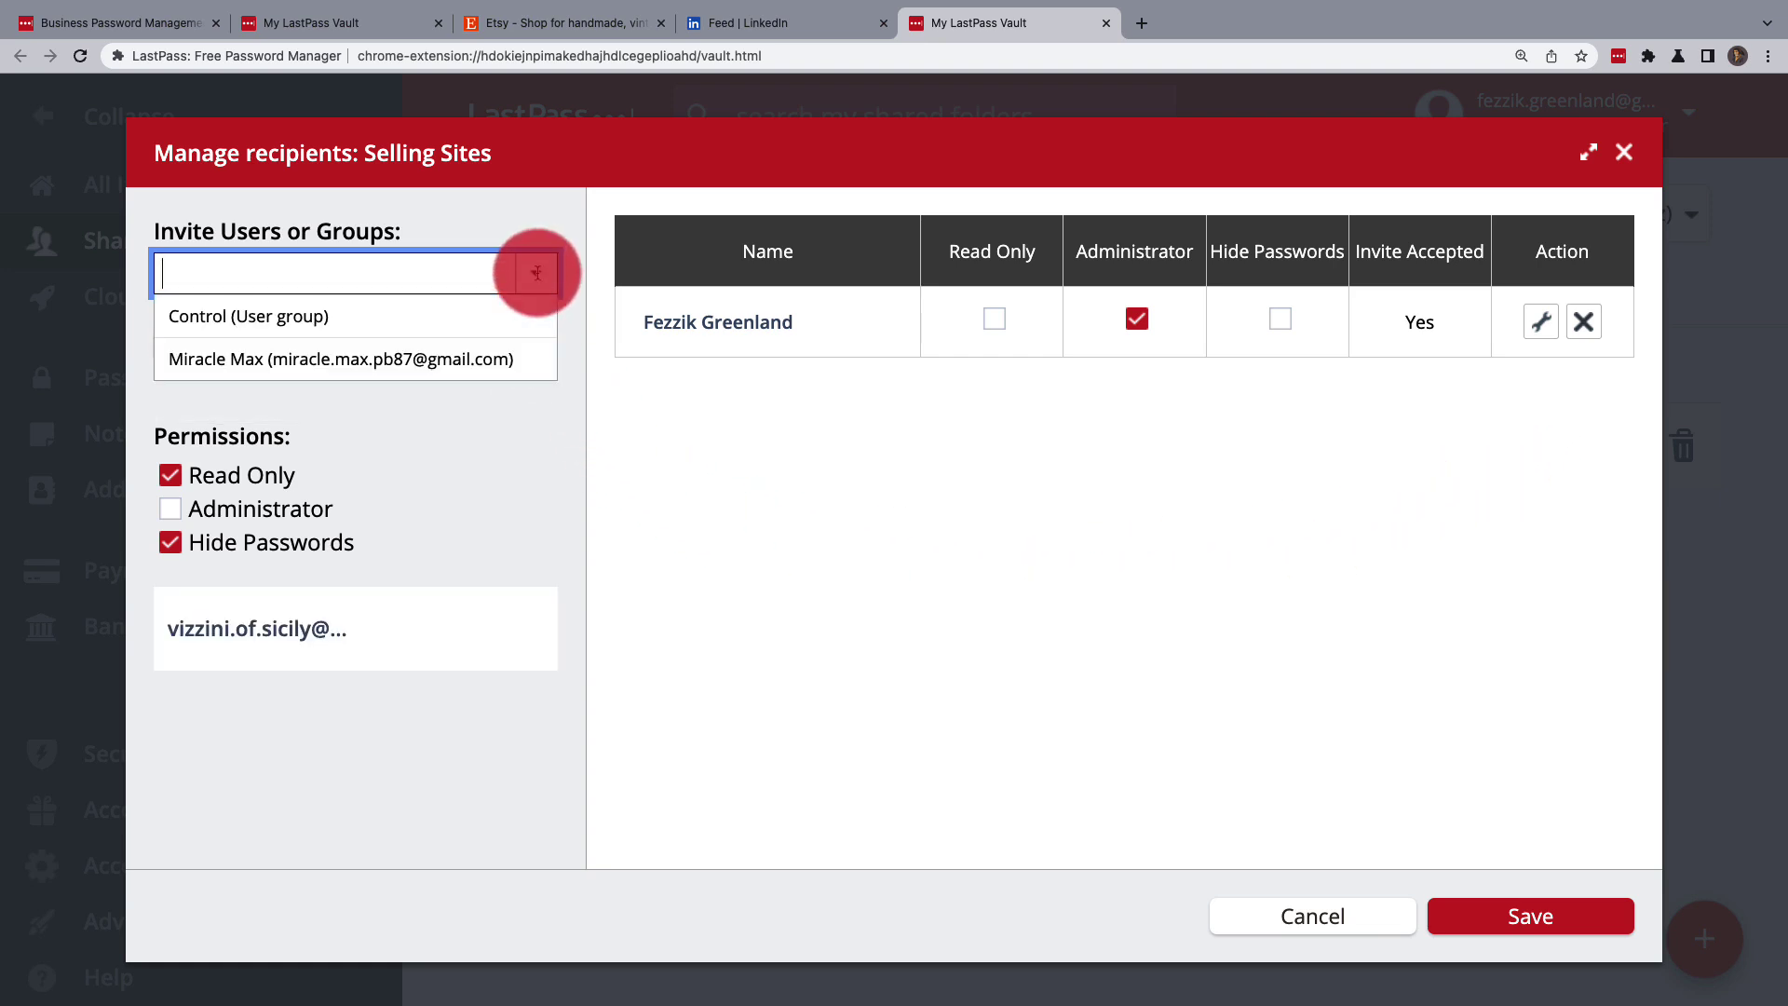
pyautogui.click(521, 353)
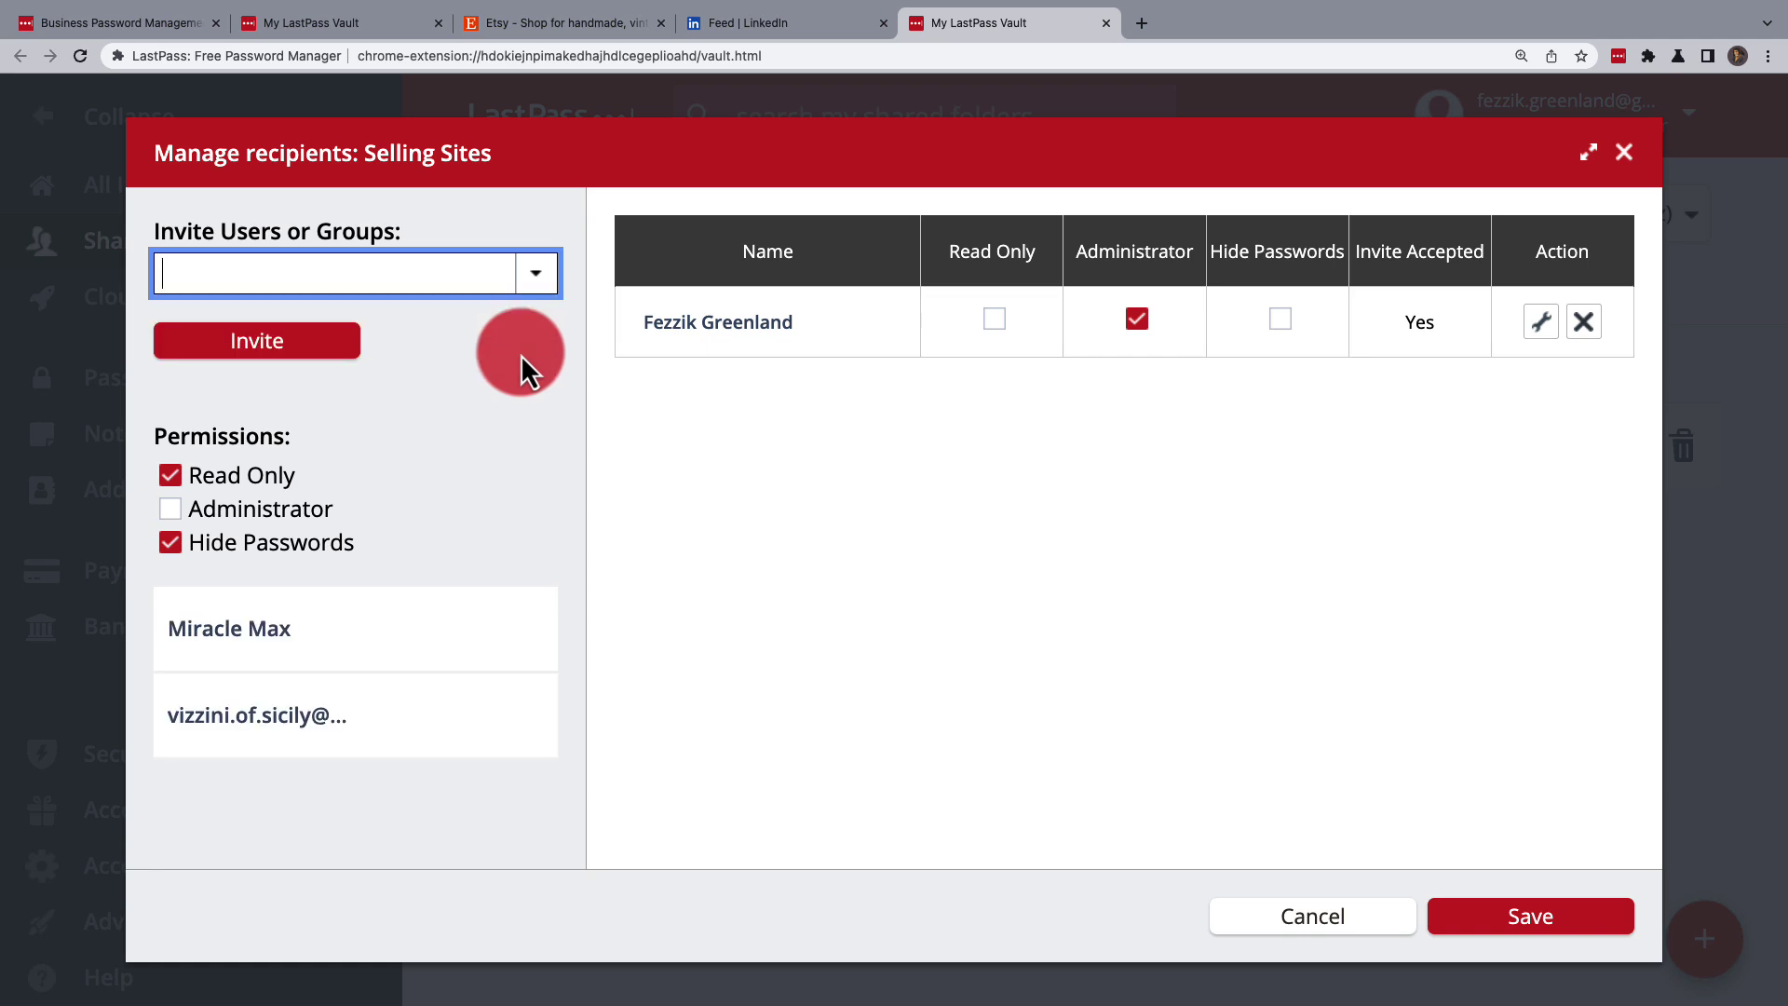
pyautogui.click(283, 476)
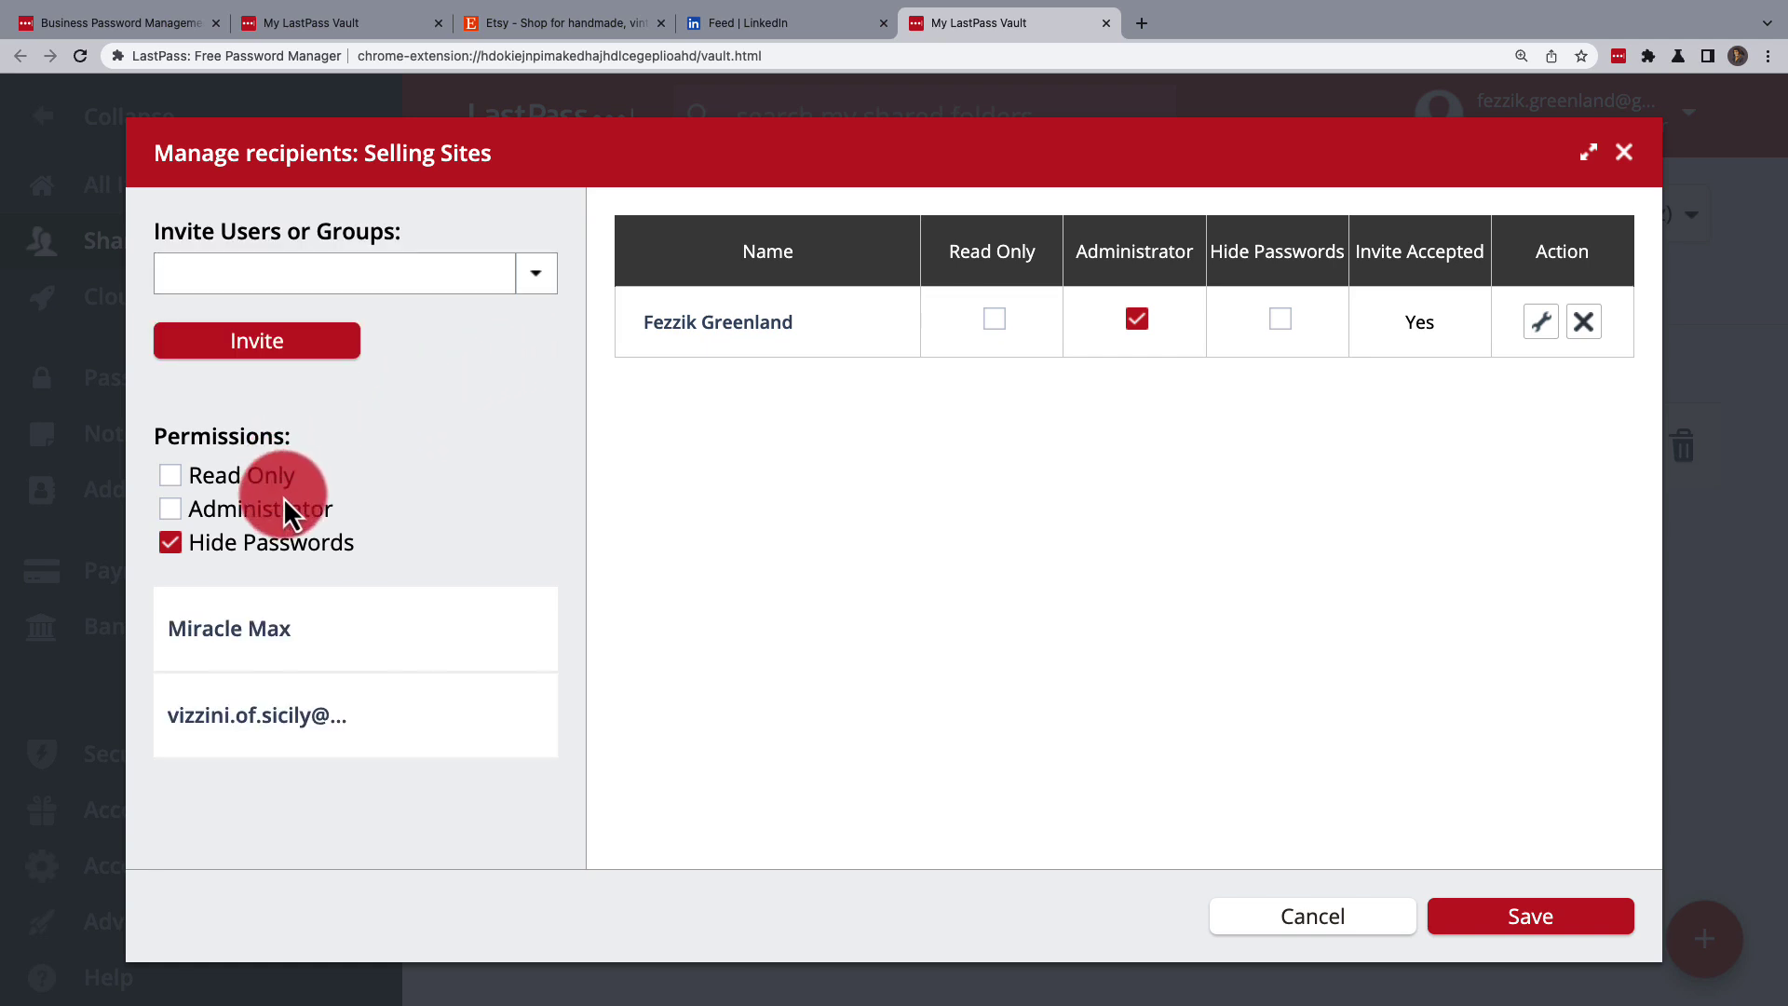
pyautogui.click(284, 506)
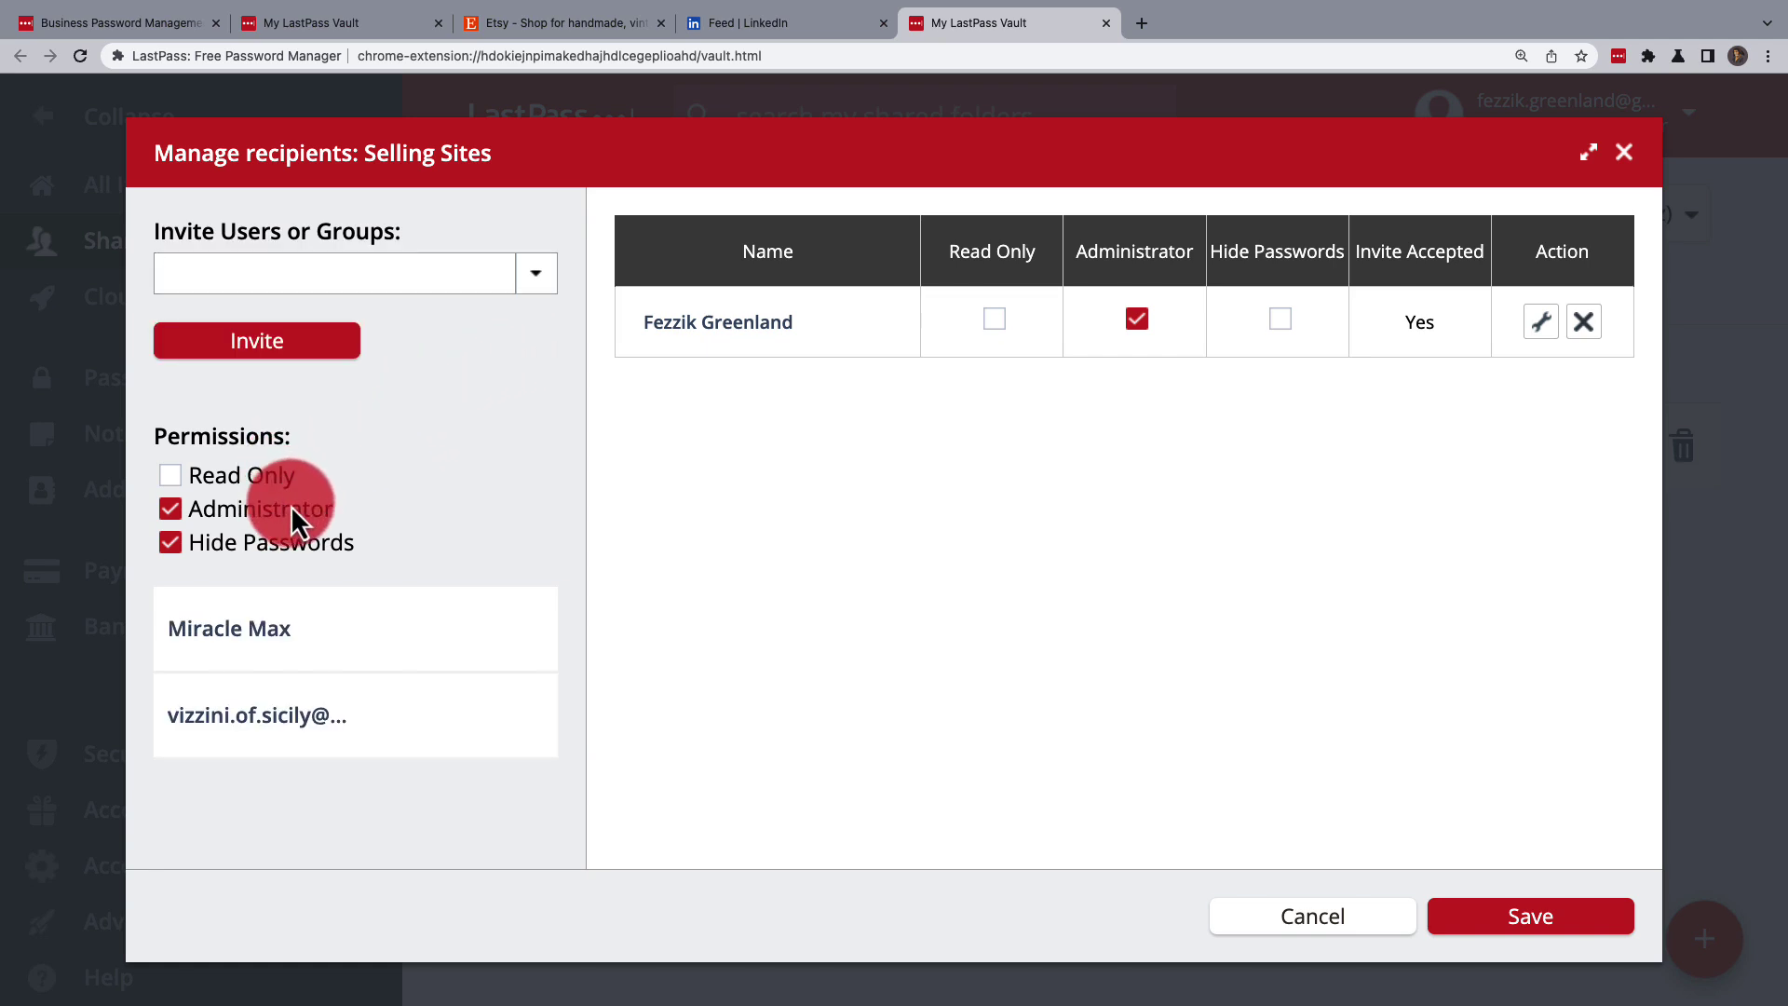
pyautogui.click(328, 353)
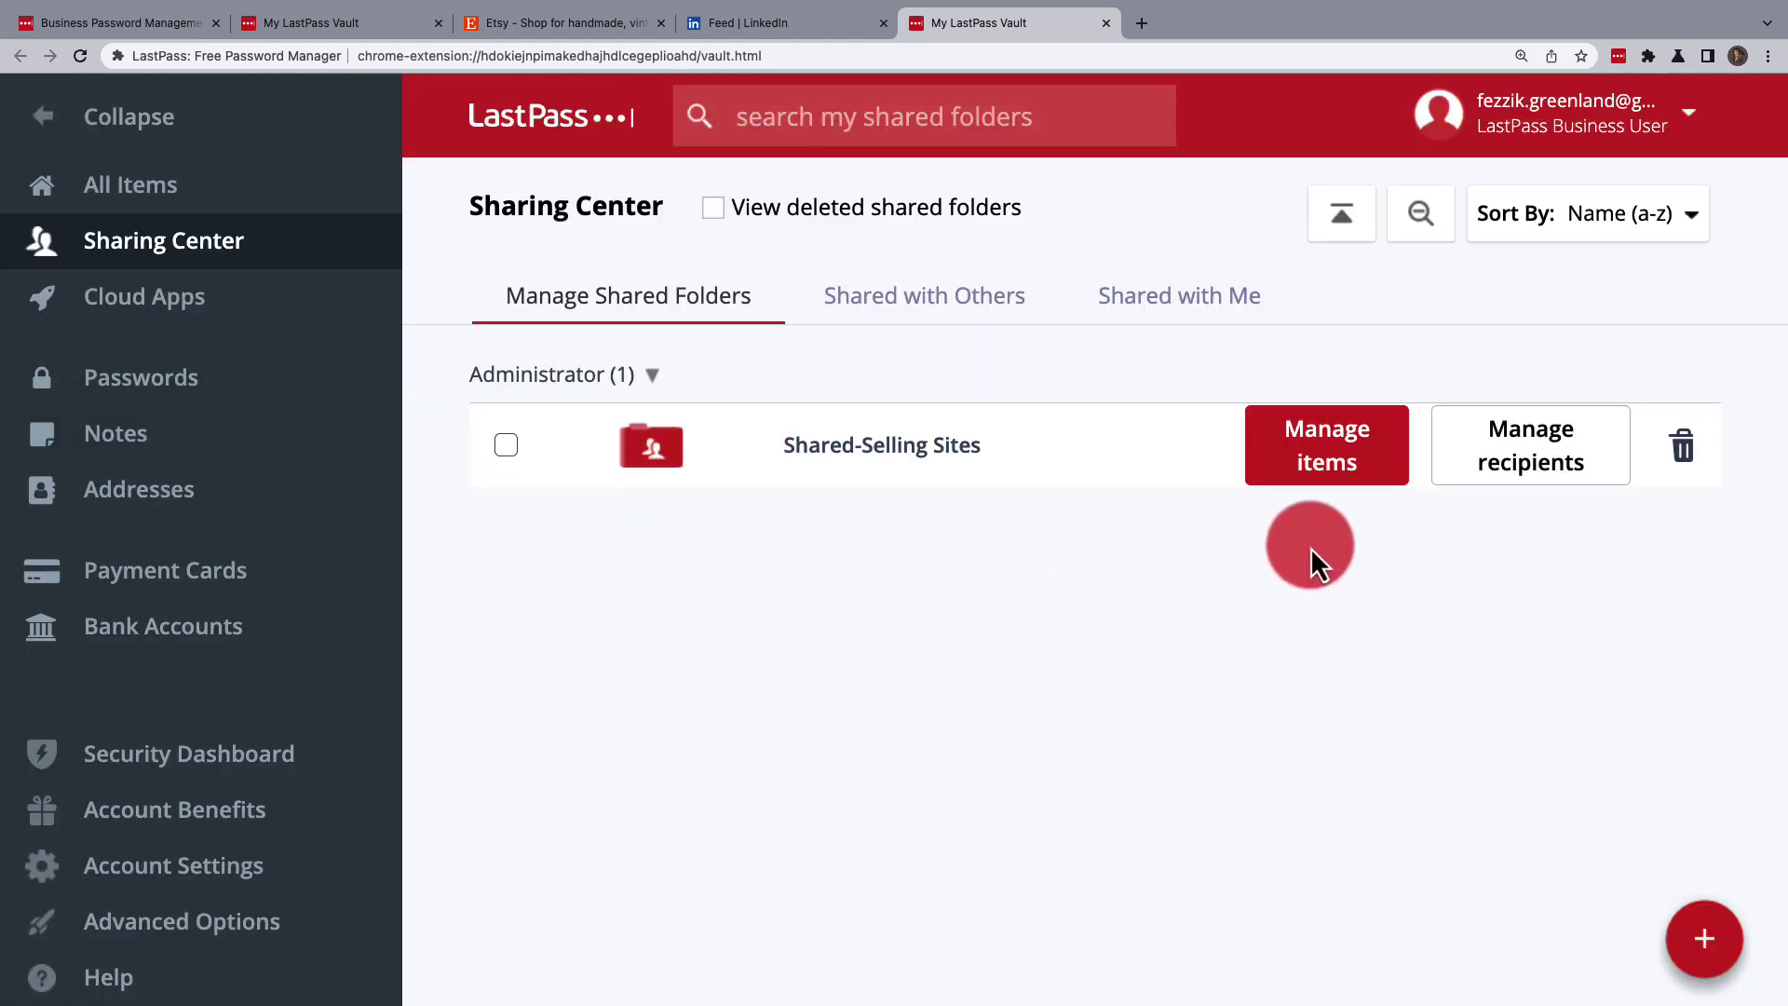
# Step: Change both recipients from administrator to read-only and save their permissions
pyautogui.click(1442, 450)
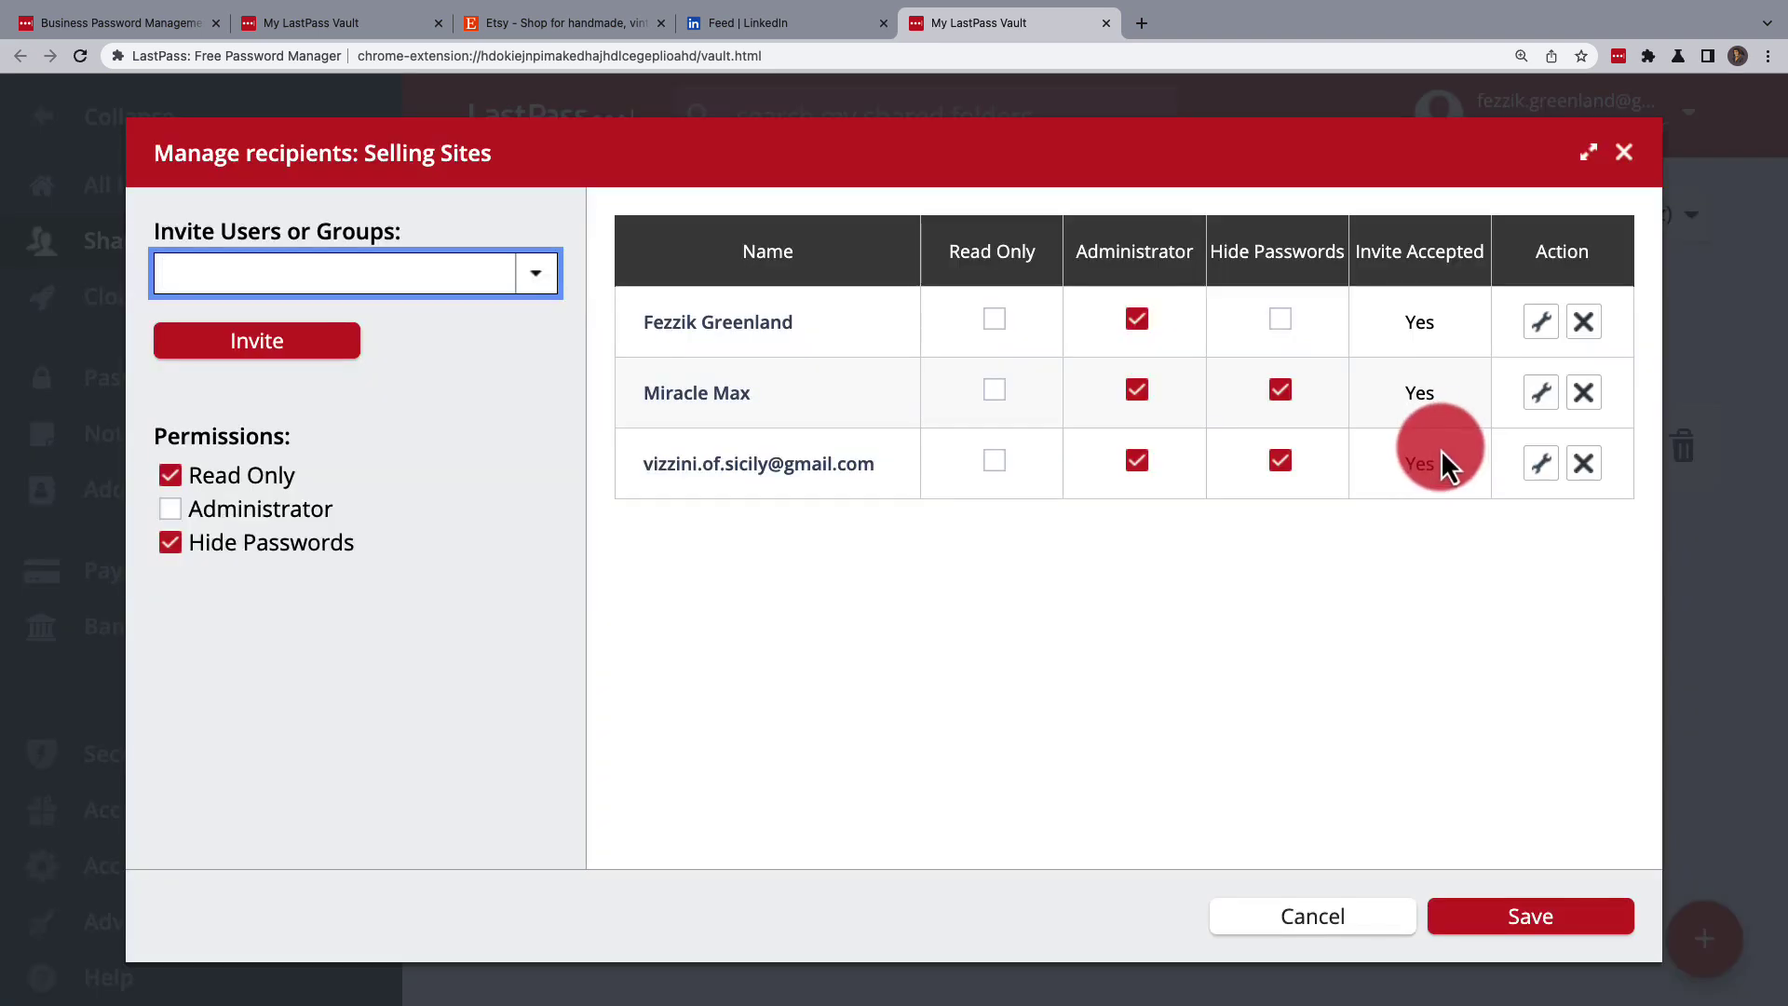
pyautogui.click(1136, 390)
pyautogui.click(1137, 459)
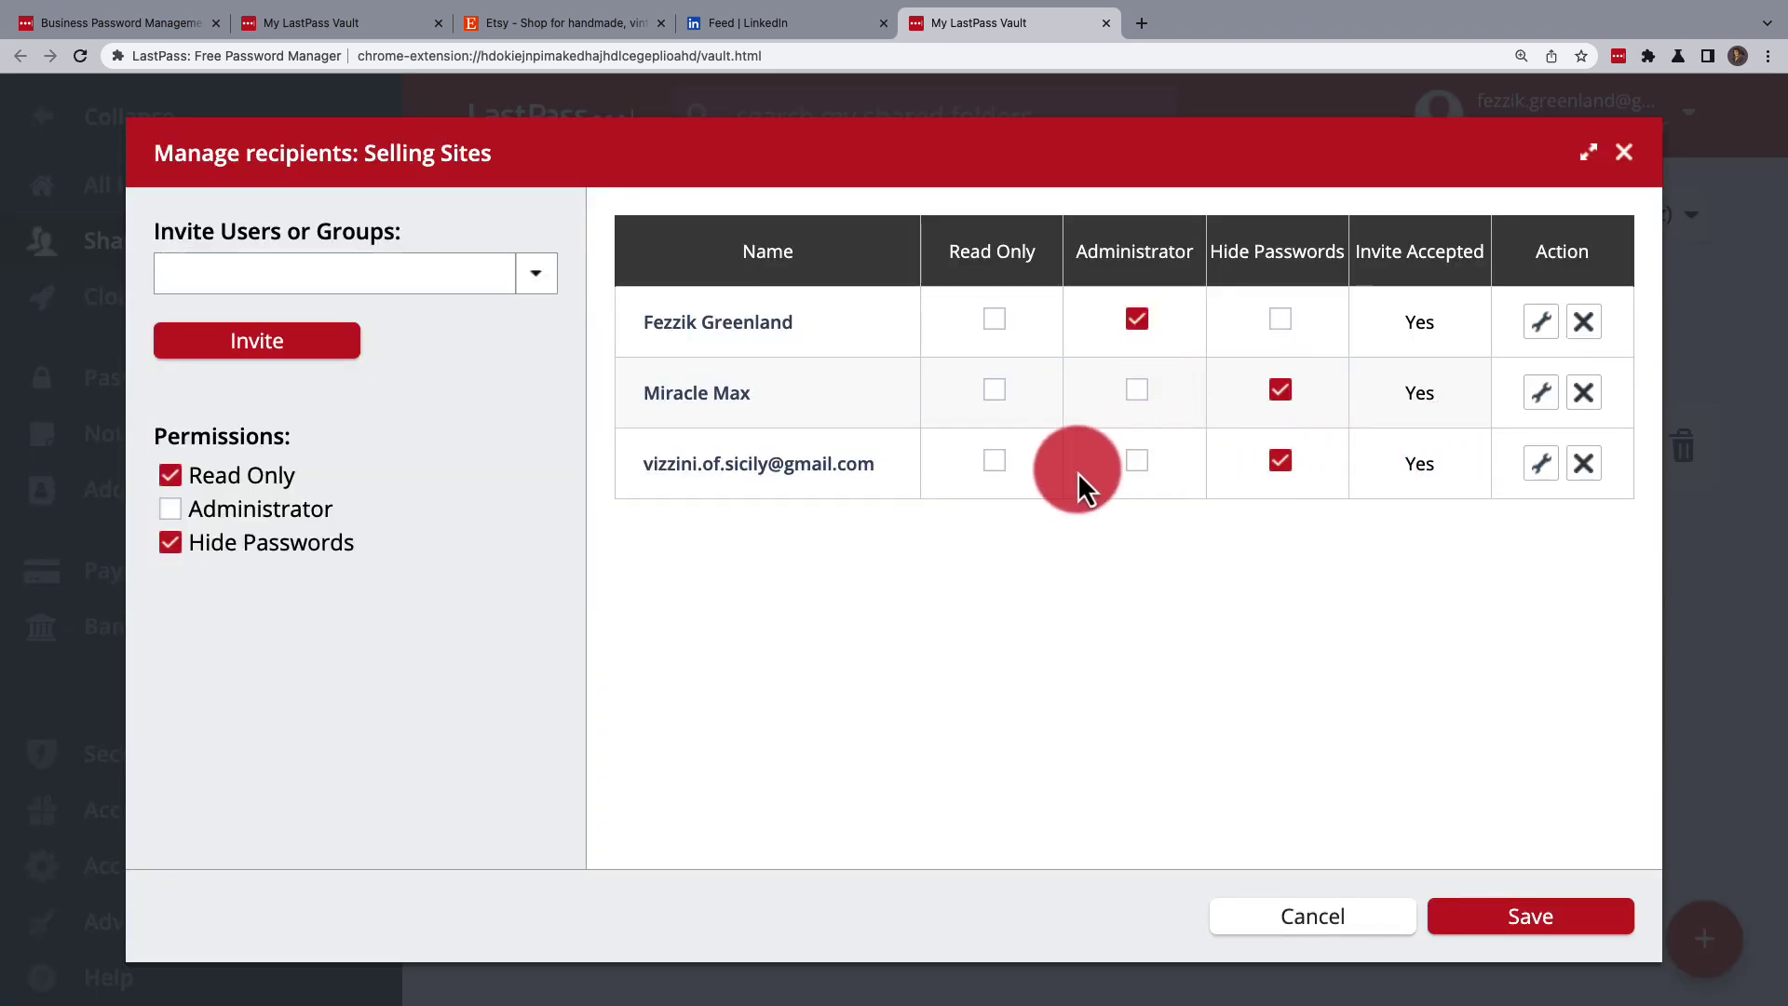
pyautogui.click(995, 462)
pyautogui.click(997, 395)
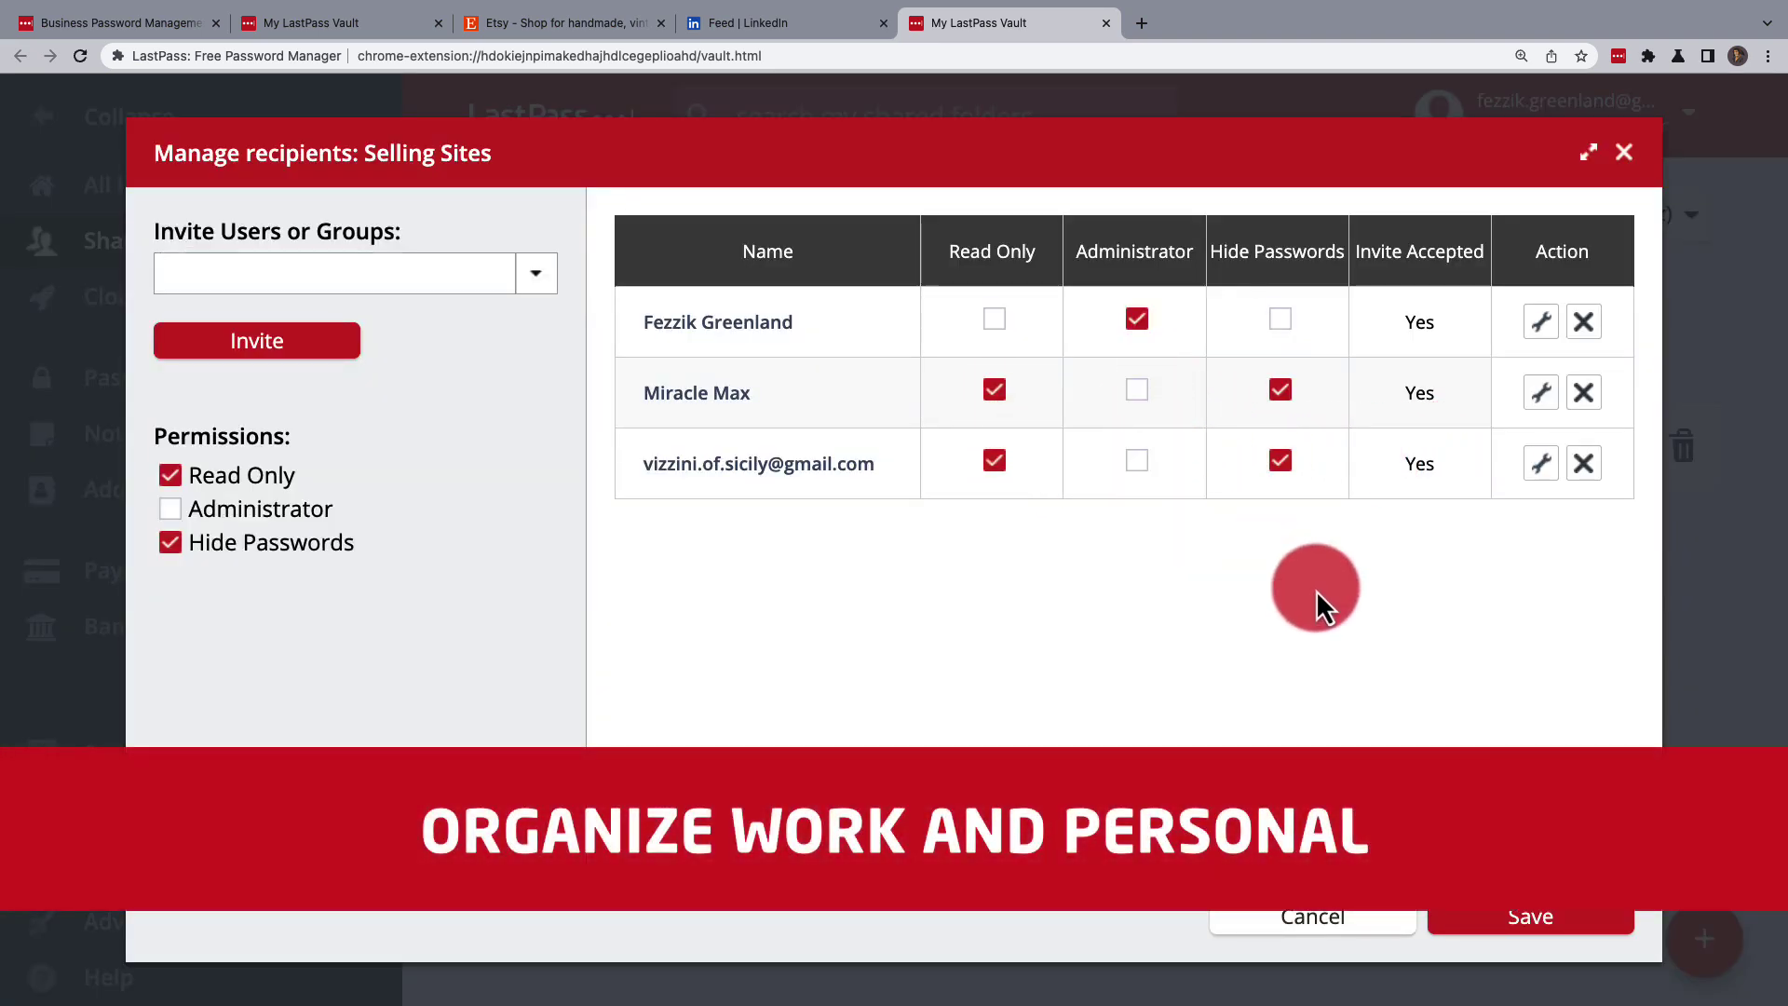
pyautogui.click(1511, 922)
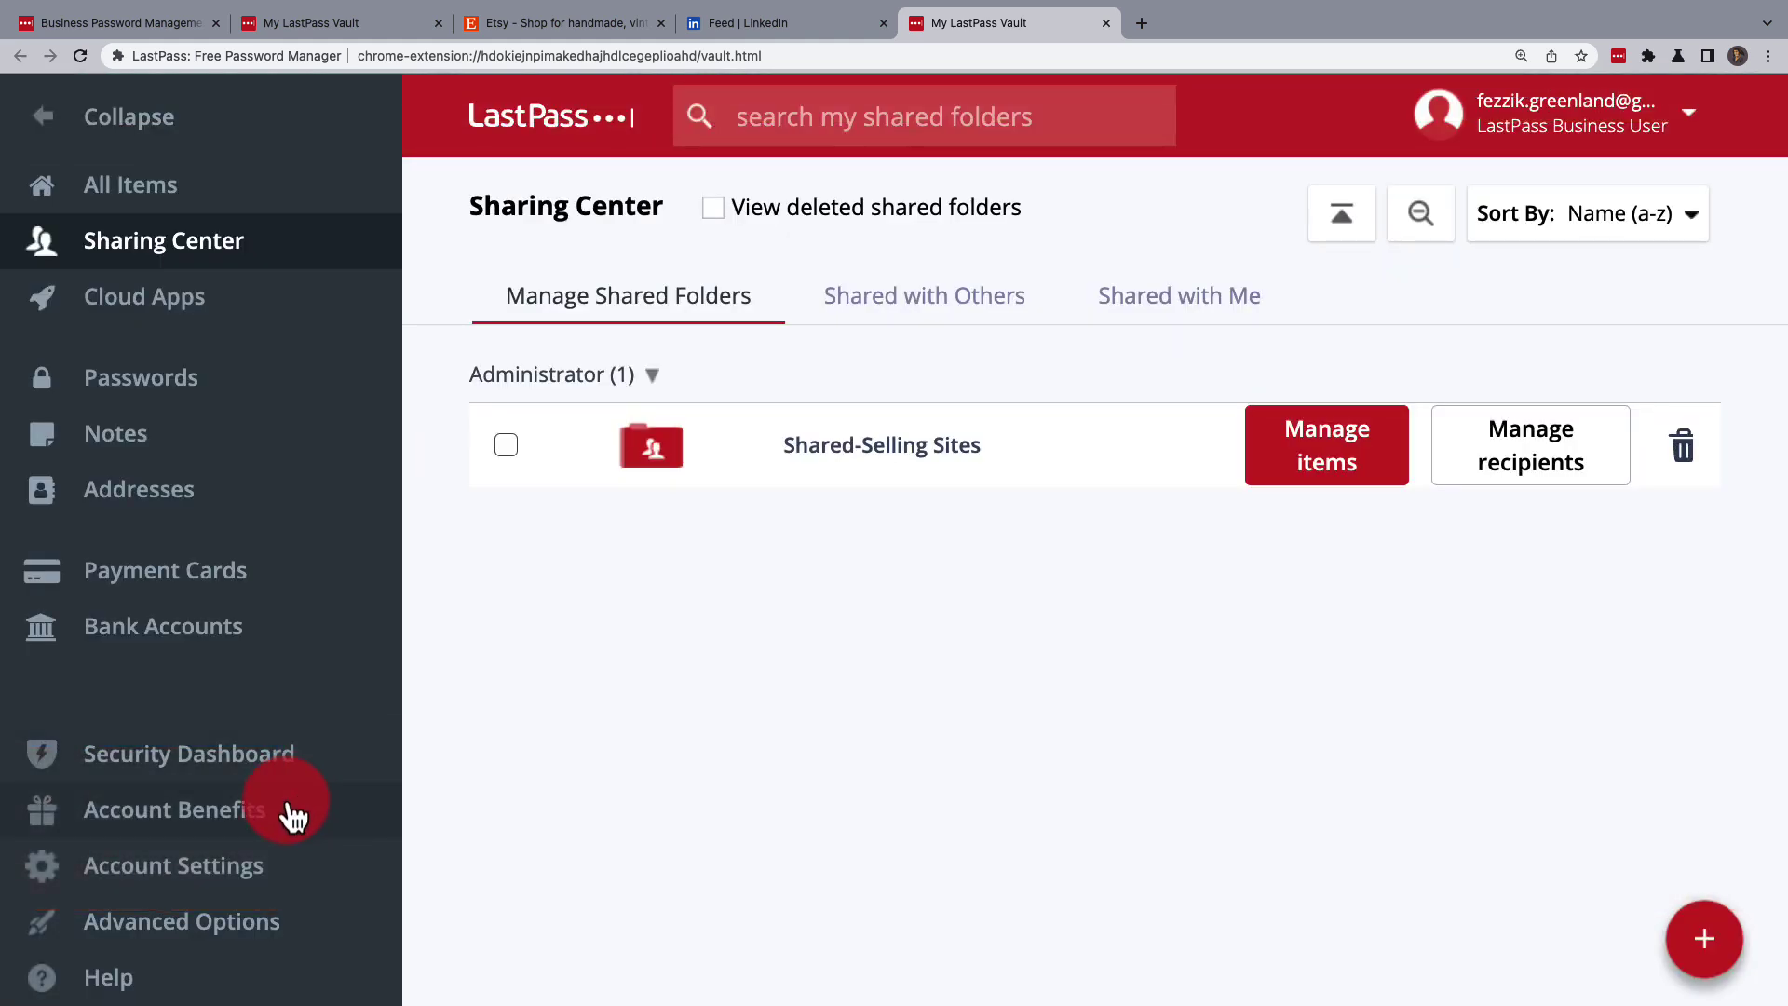
# Step: Under Account Benefits, enter the personal account's email and master password and request linking
pyautogui.click(293, 817)
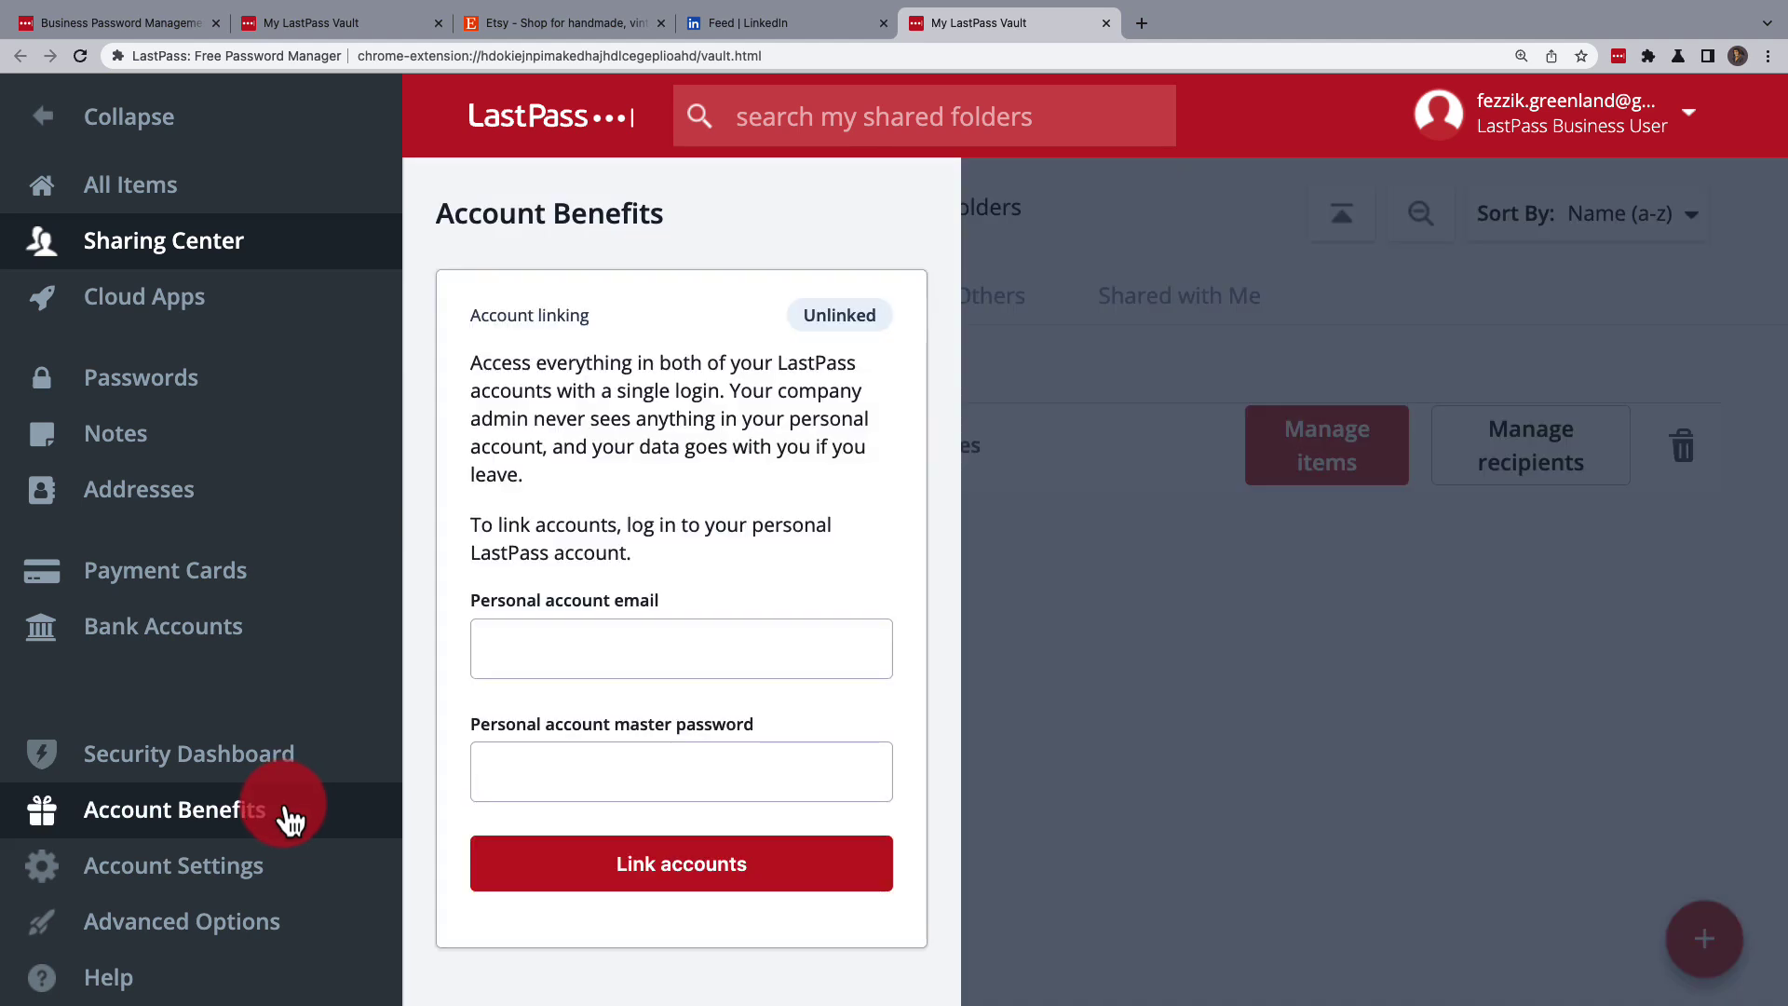
pyautogui.click(545, 661)
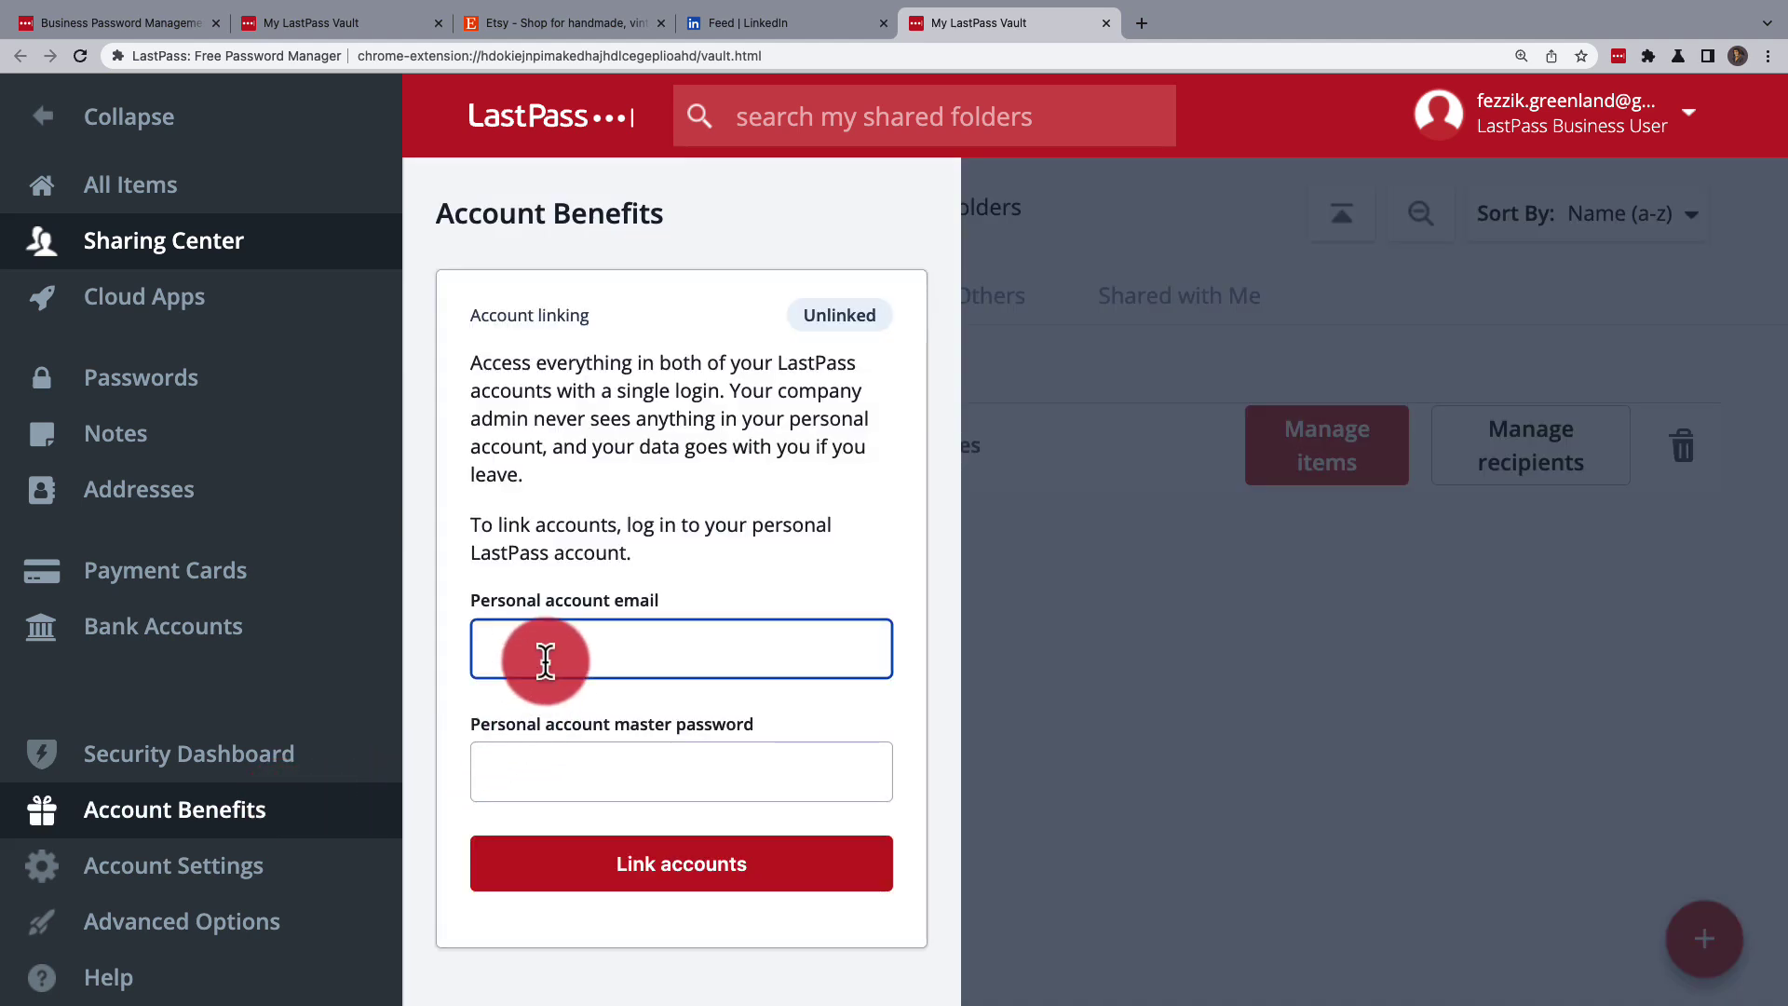
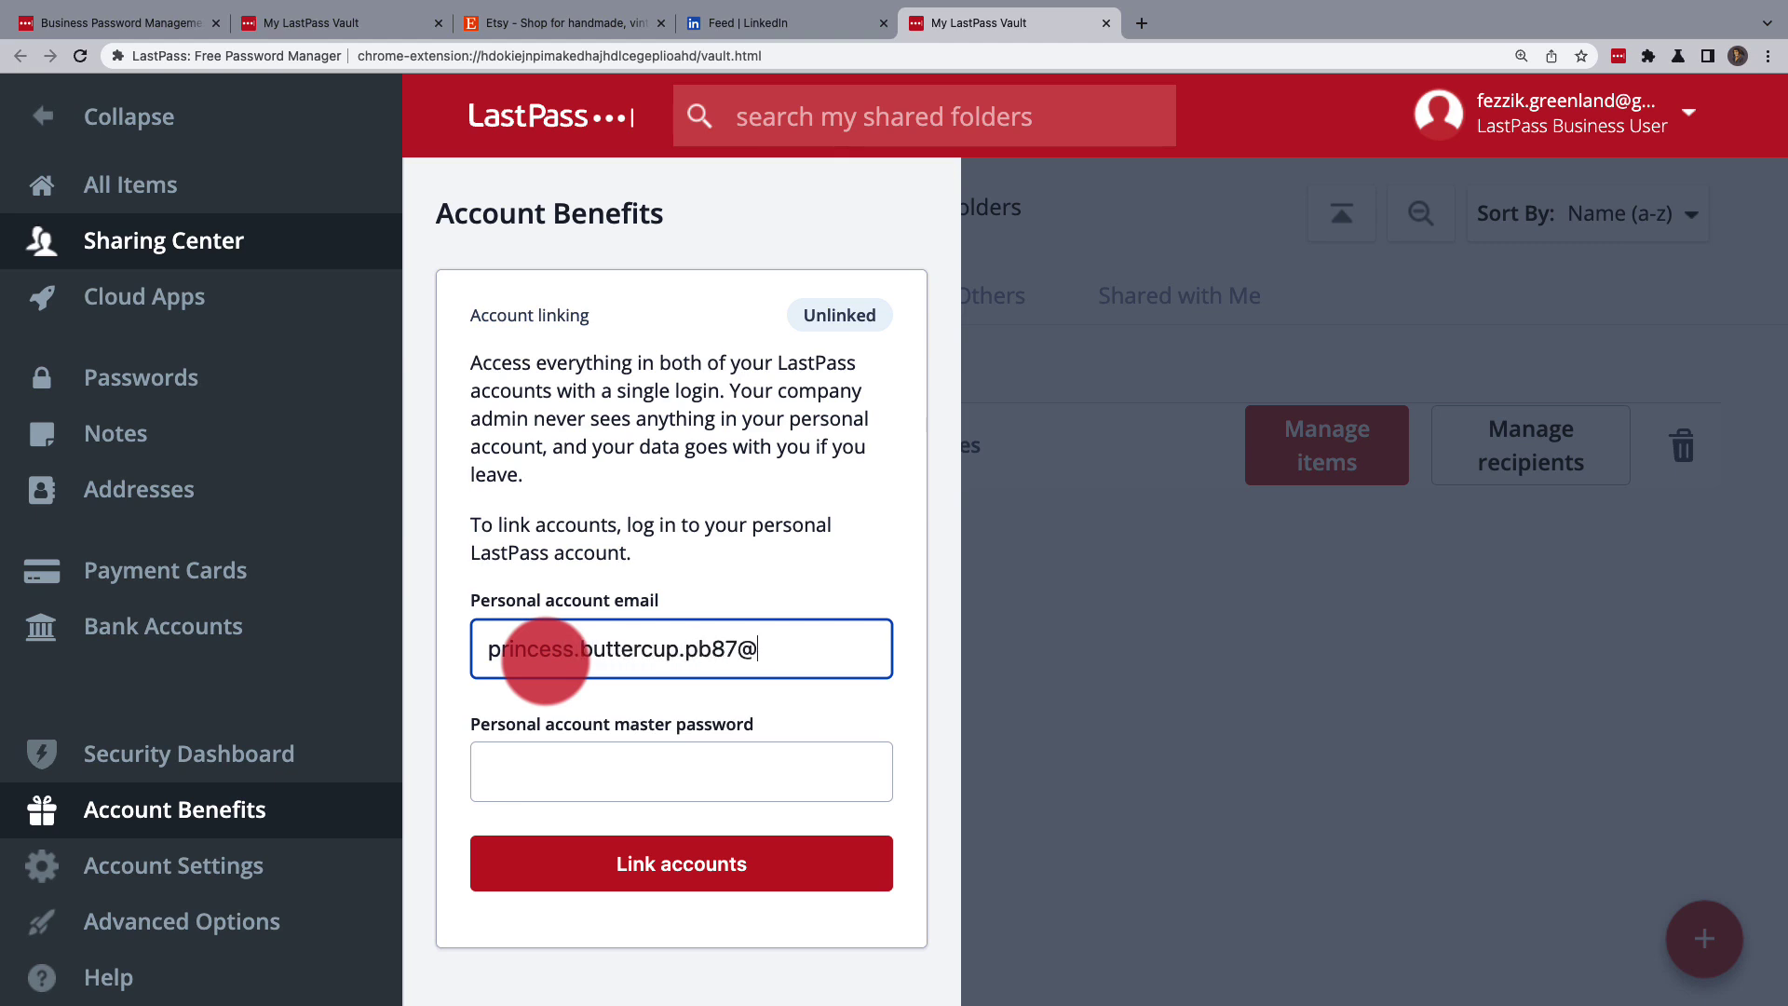
pyautogui.press('Tab')
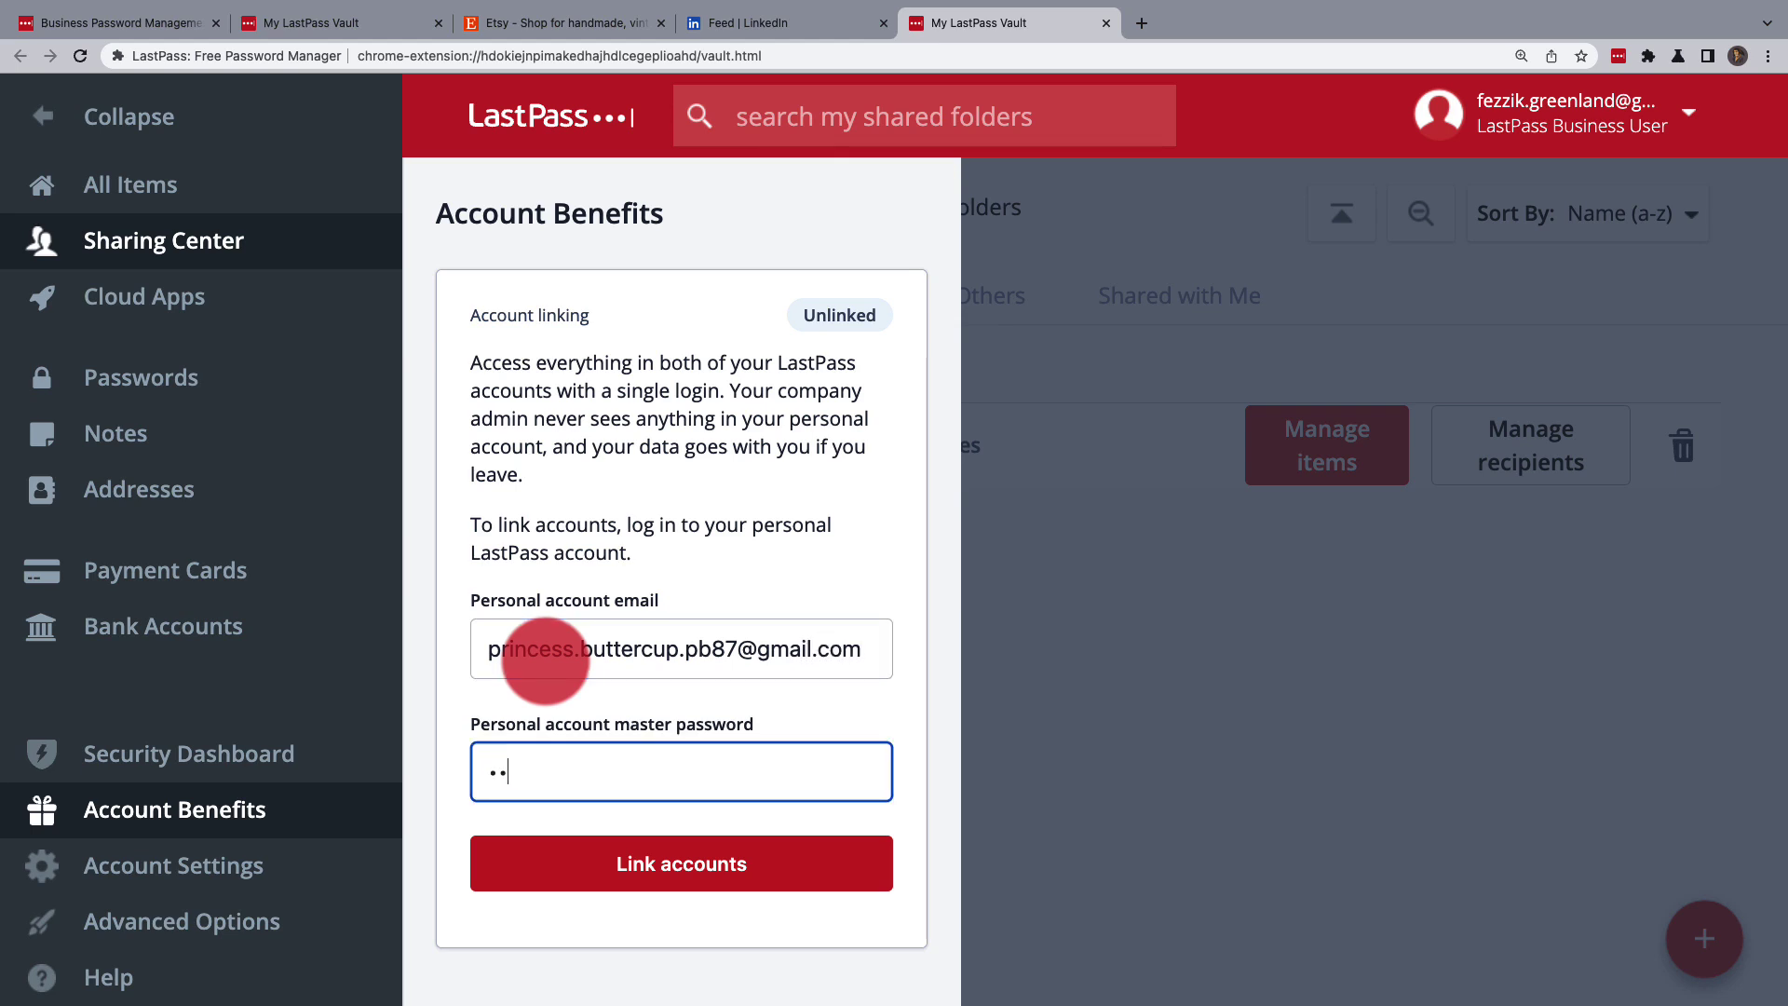
pyautogui.write('•••')
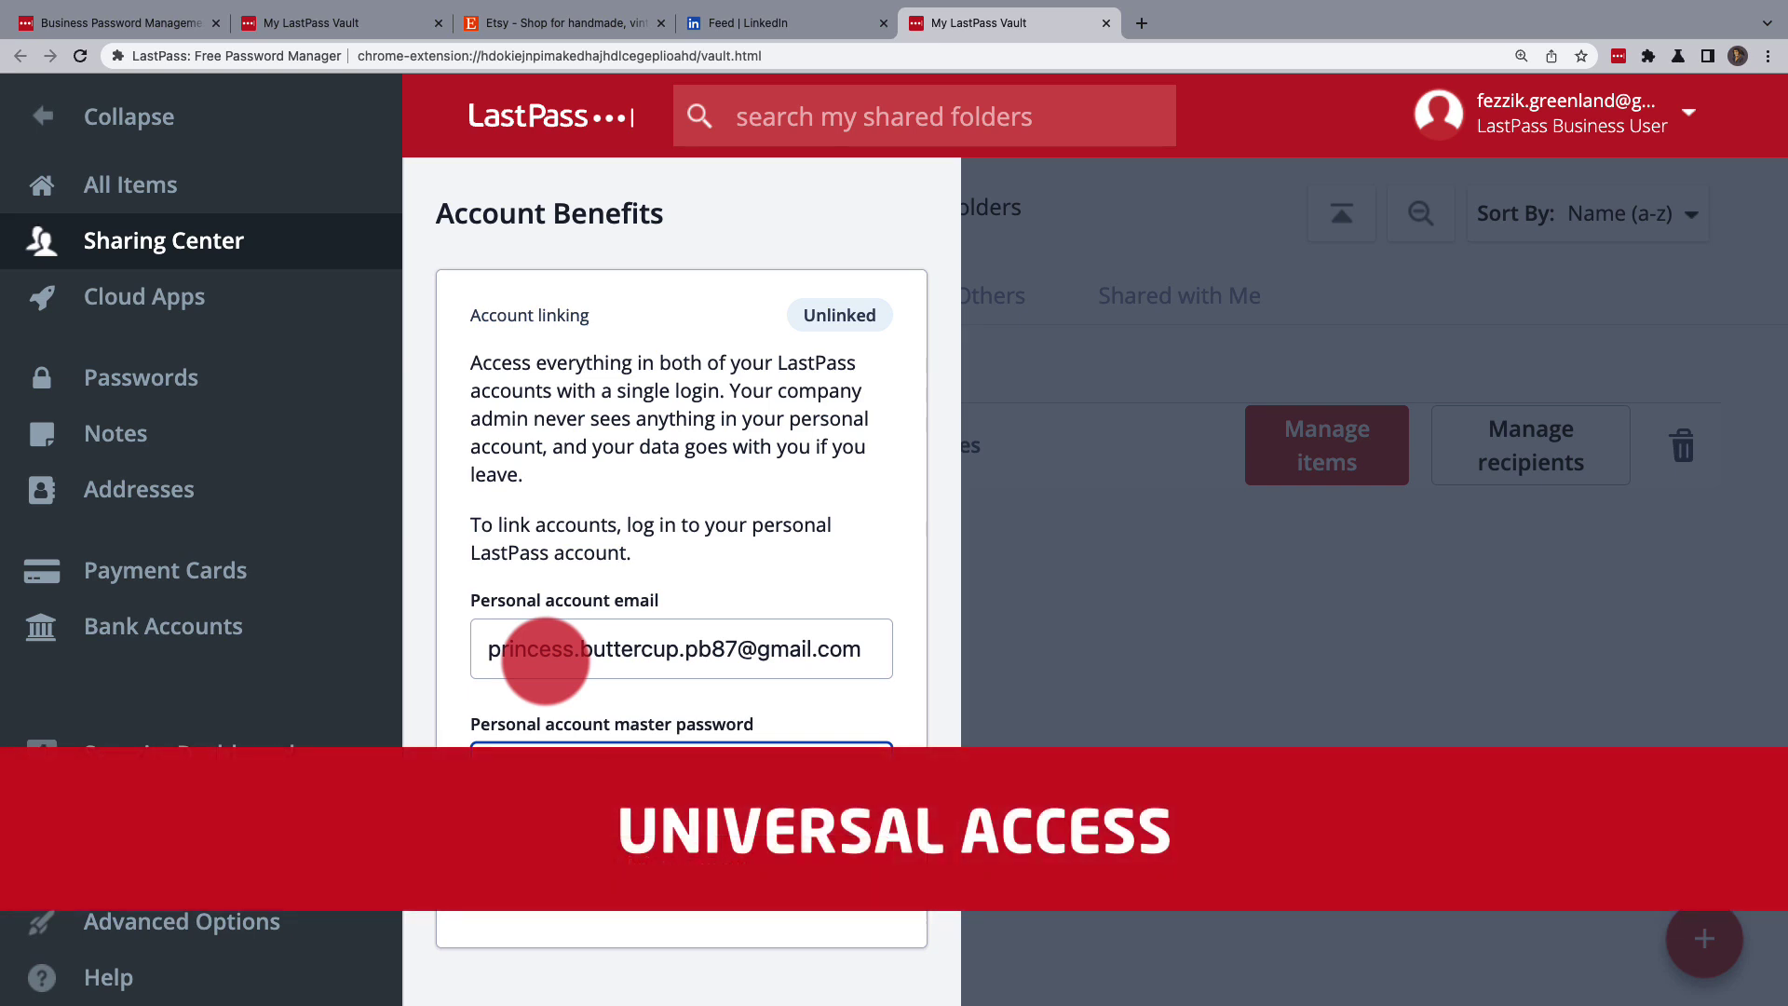
pyautogui.click(563, 855)
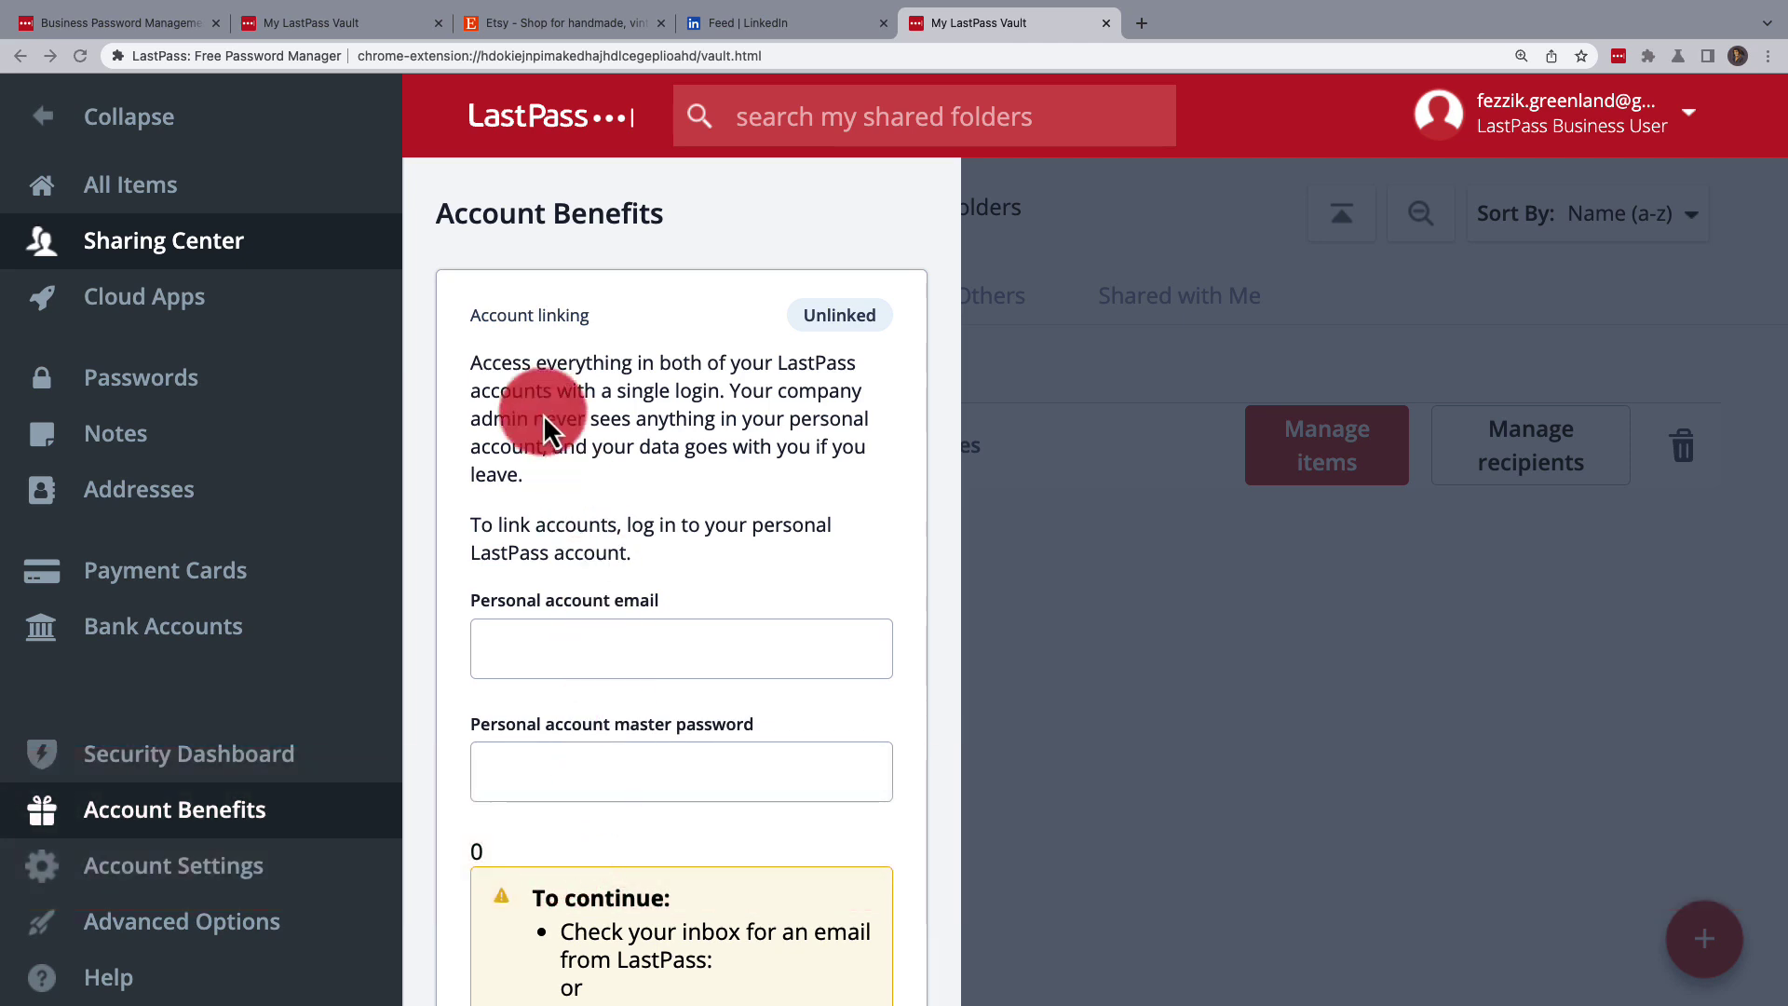
# Step: Switch the vault view back to All Items
pyautogui.click(297, 186)
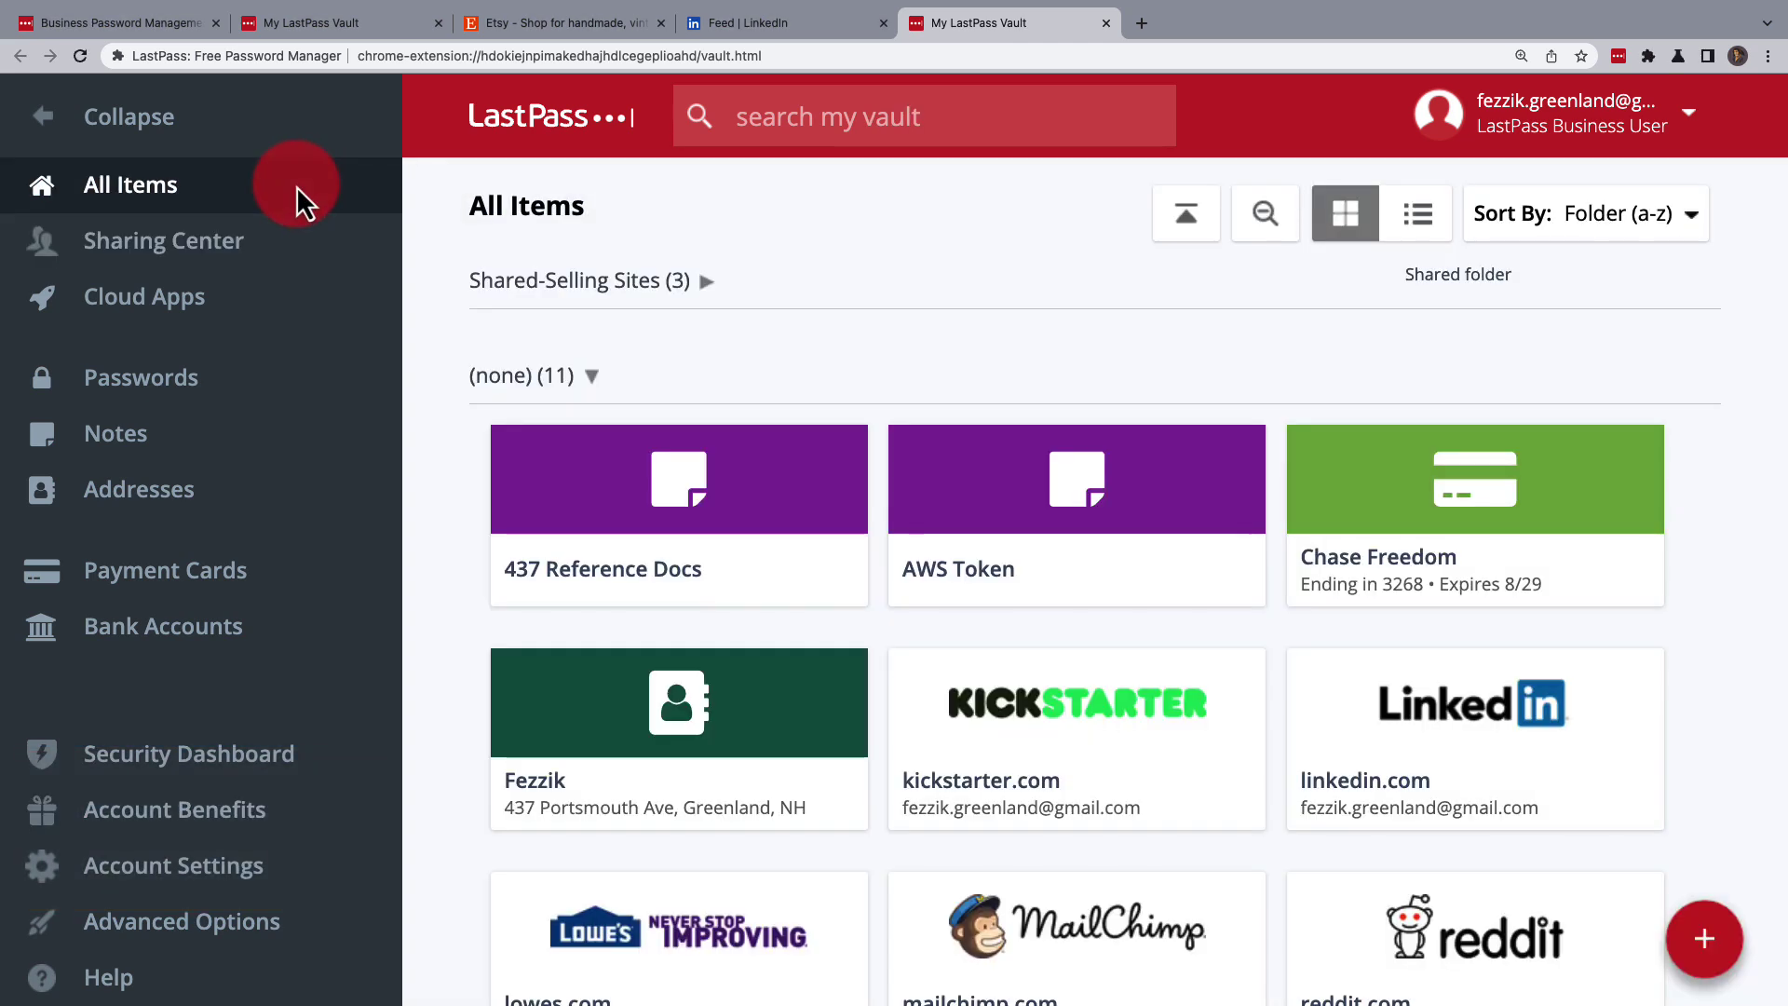